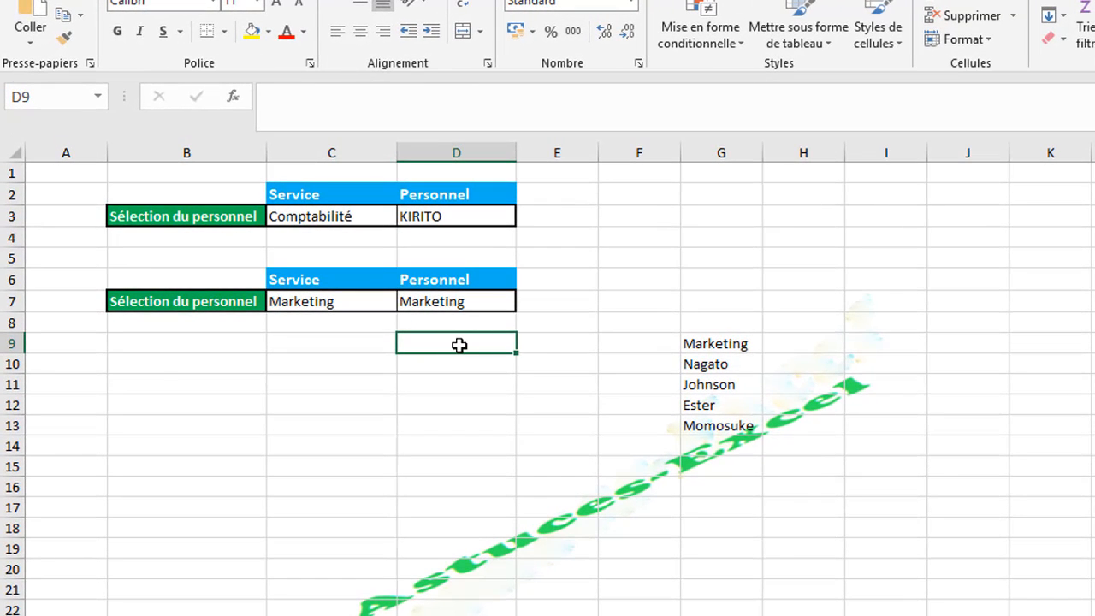
- Set the service in C7 to Comptabilité and choose one of that service's employees from the dependent list in D7
left_click(331, 345)
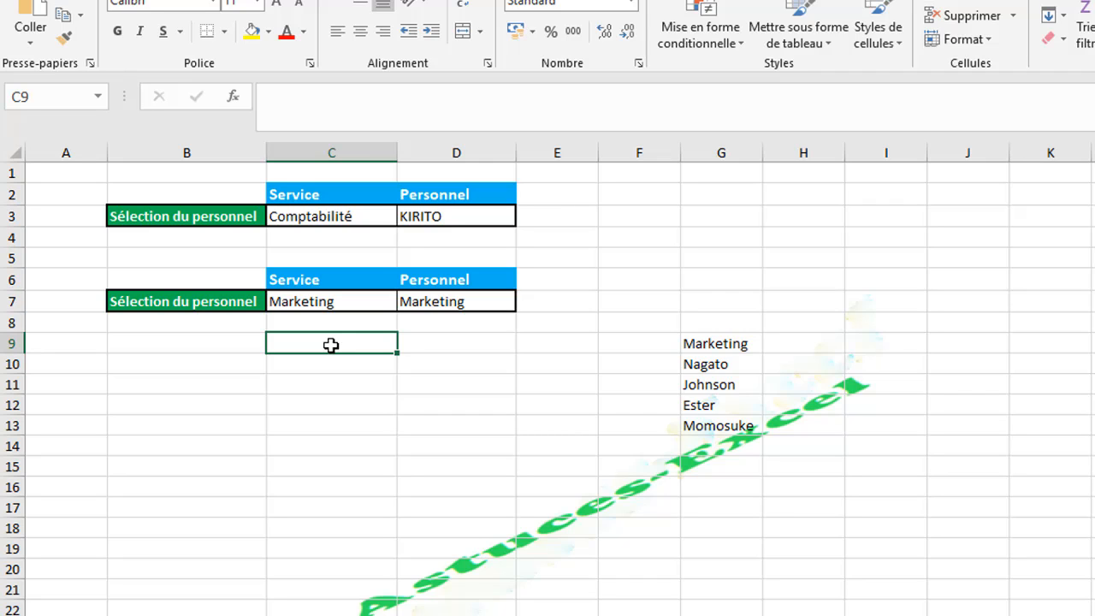
left_click(374, 299)
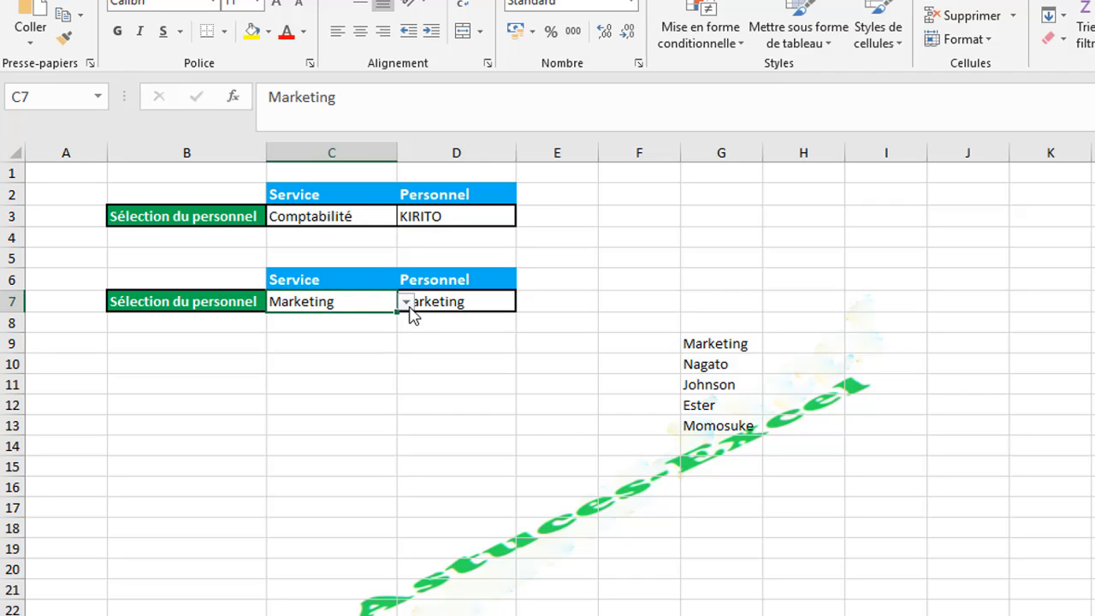
left_click(407, 303)
left_click(379, 334)
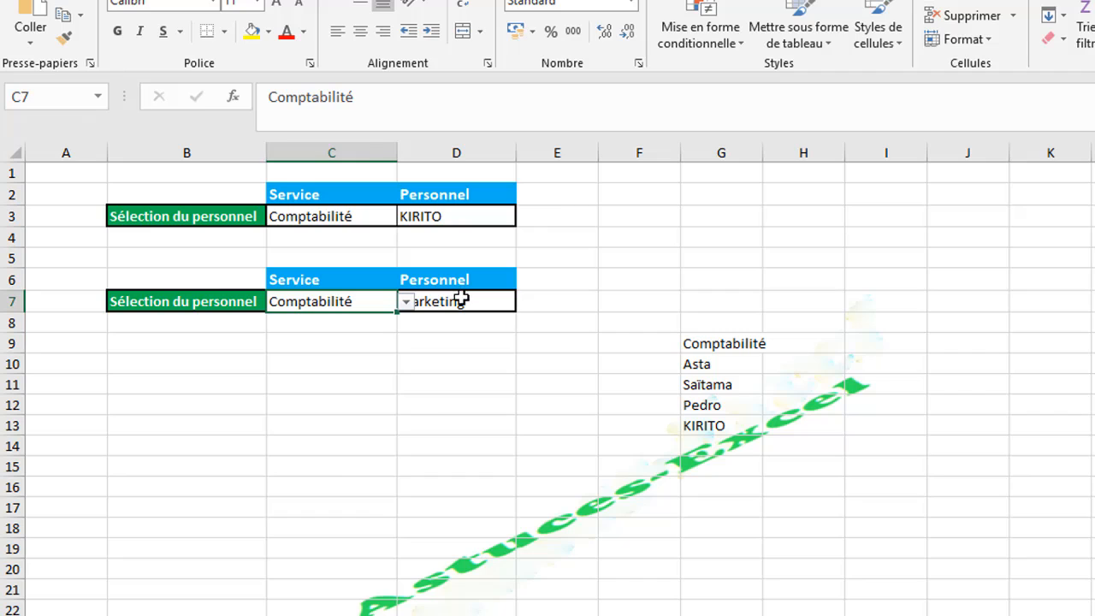
left_click(461, 298)
left_click(526, 302)
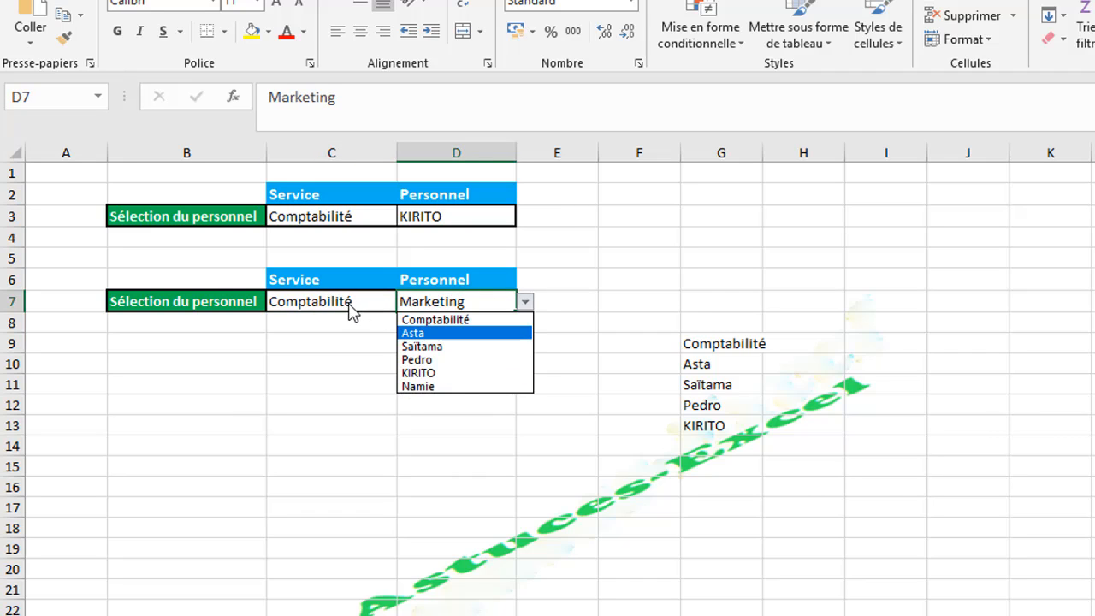
left_click(457, 374)
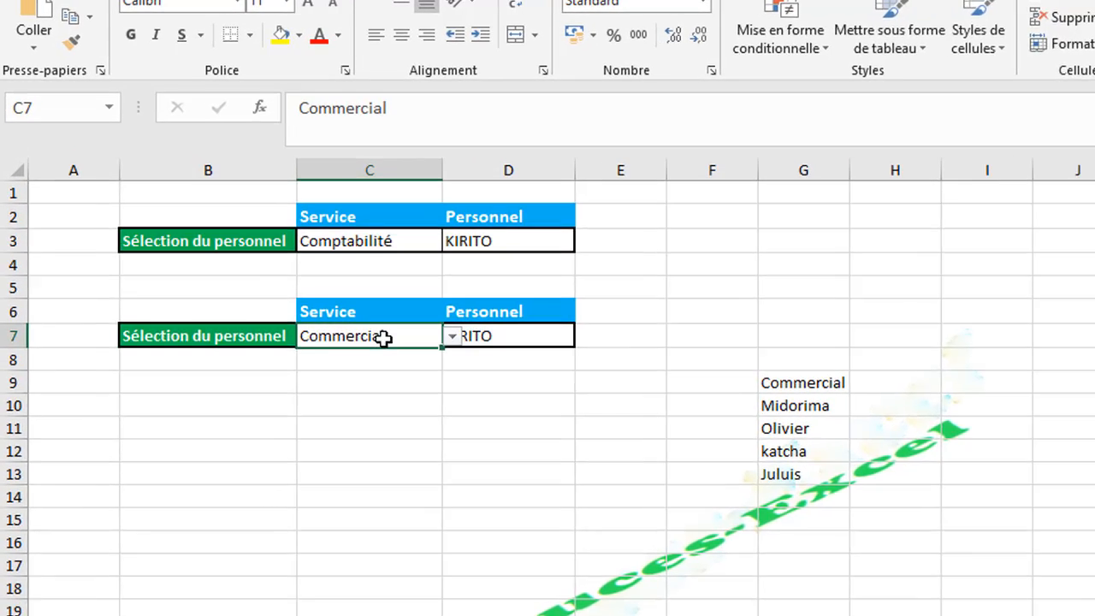
- Choose the Commercial header entry from the dependent Personnel list in D7
left_click(529, 336)
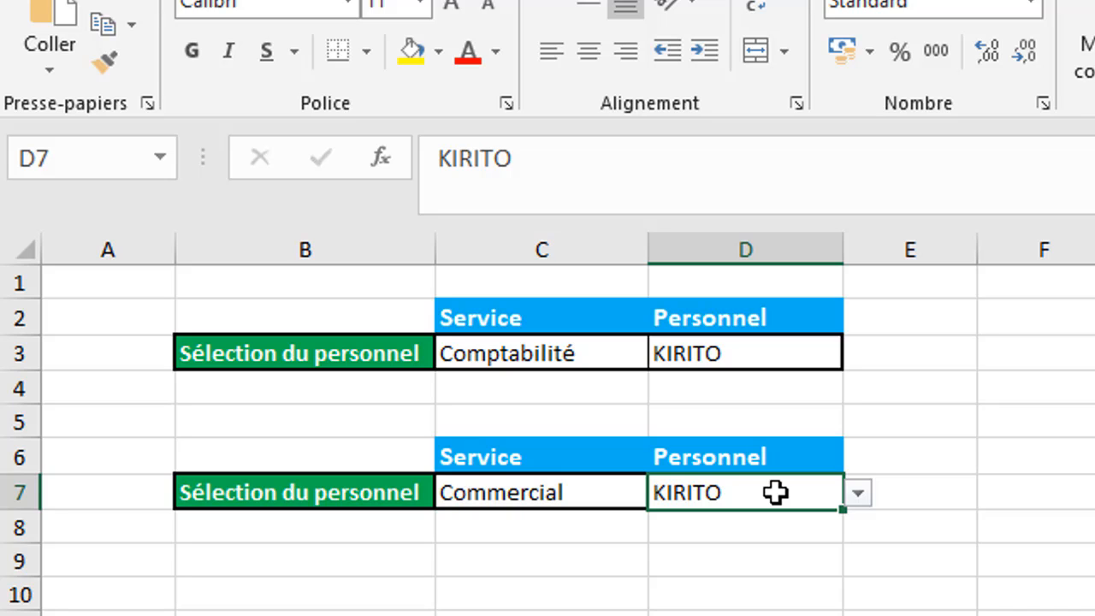
left_click(857, 495)
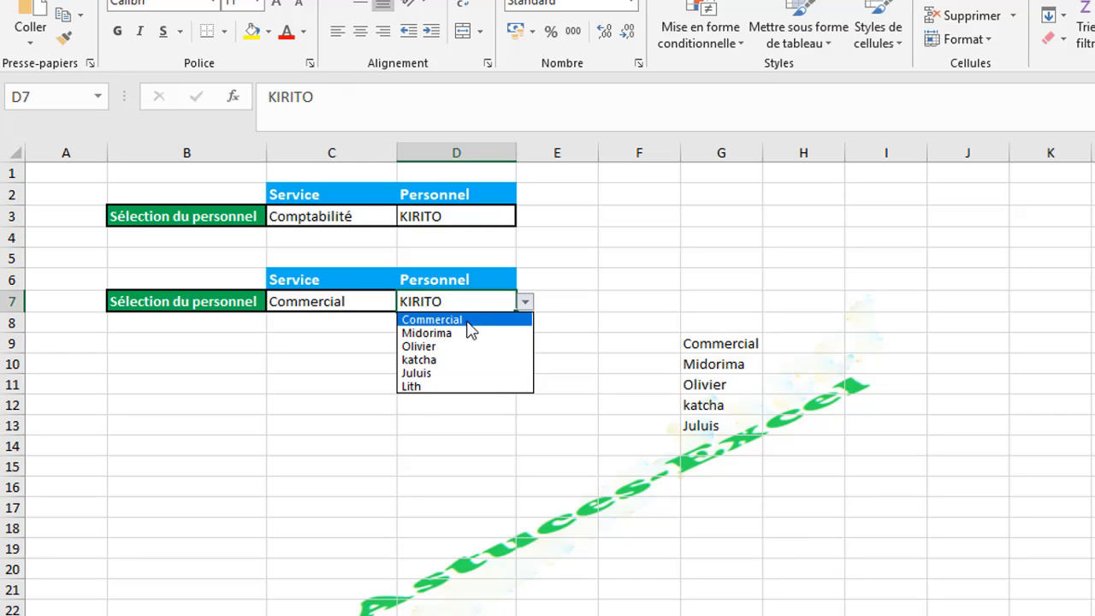
left_click(469, 324)
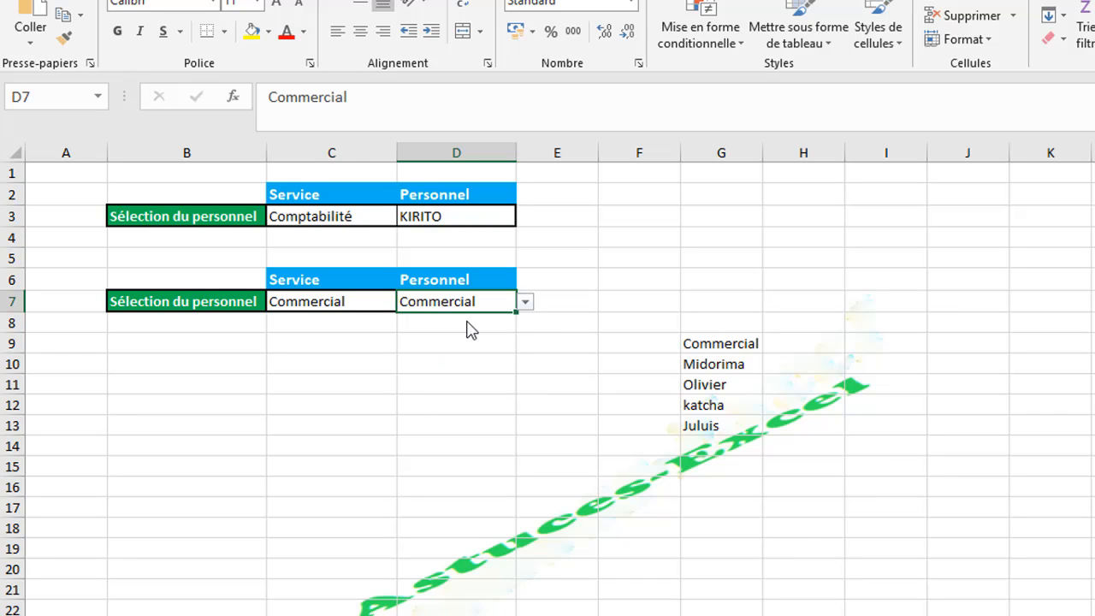
- Choose the first employee of the Commercial service from the dependent list in D7
left_click(301, 301)
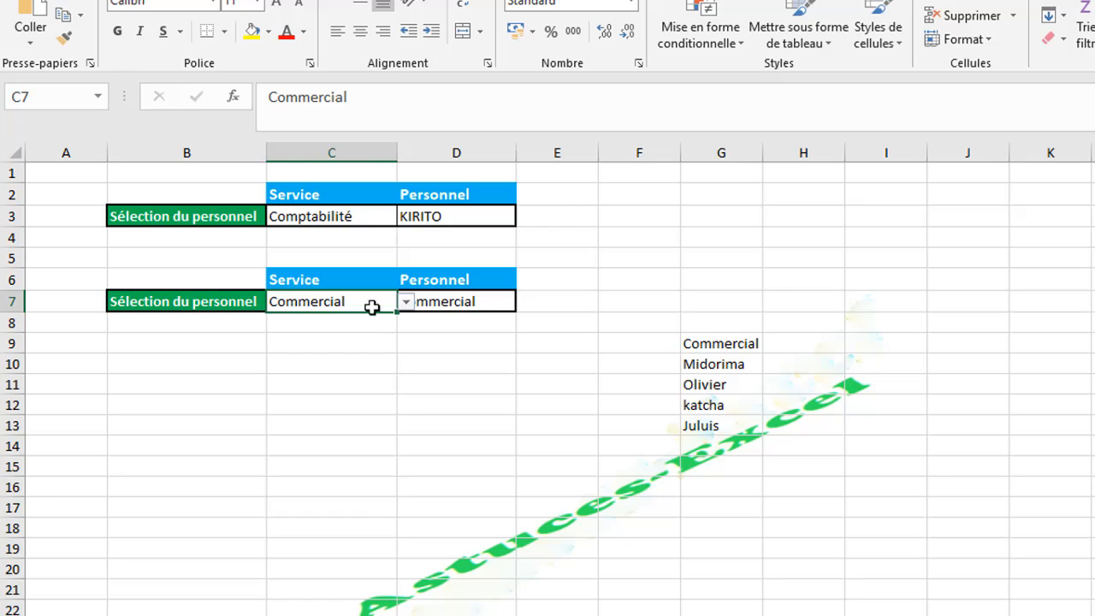
left_click(466, 306)
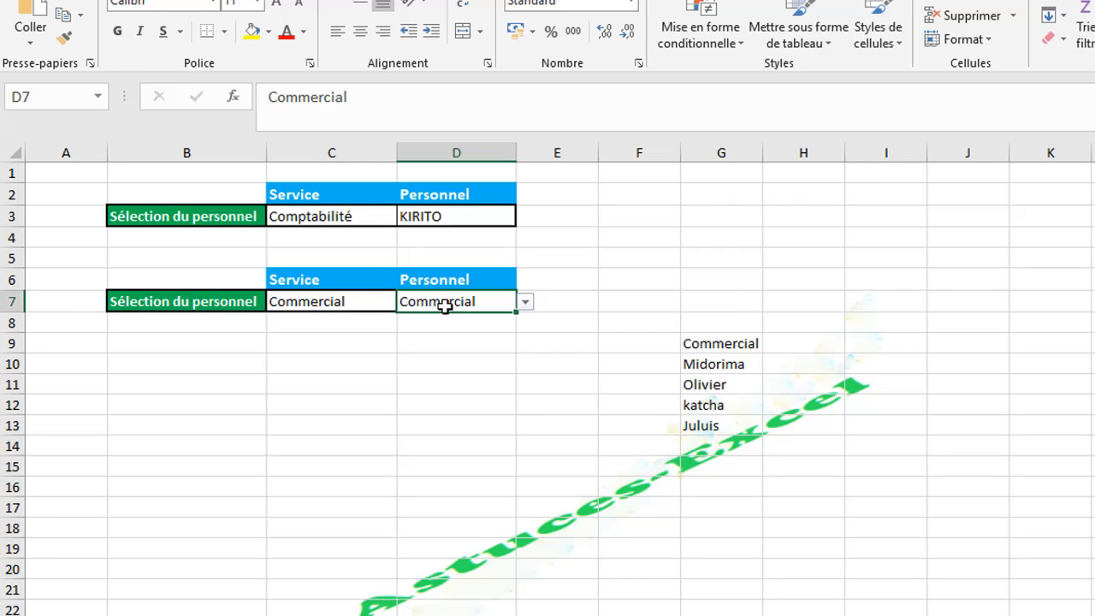
left_click(524, 303)
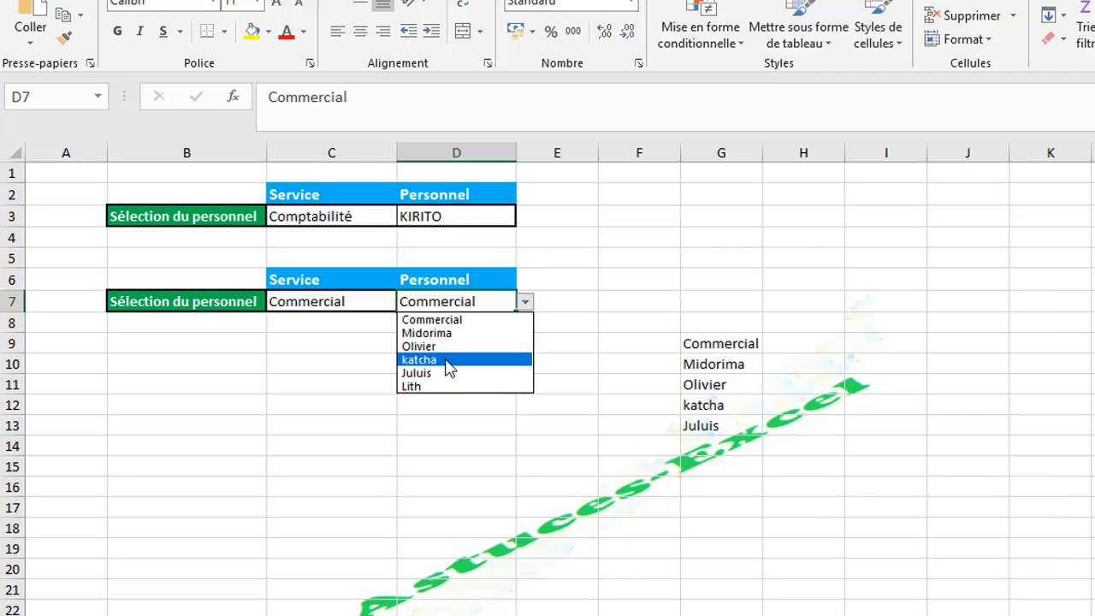
left_click(427, 332)
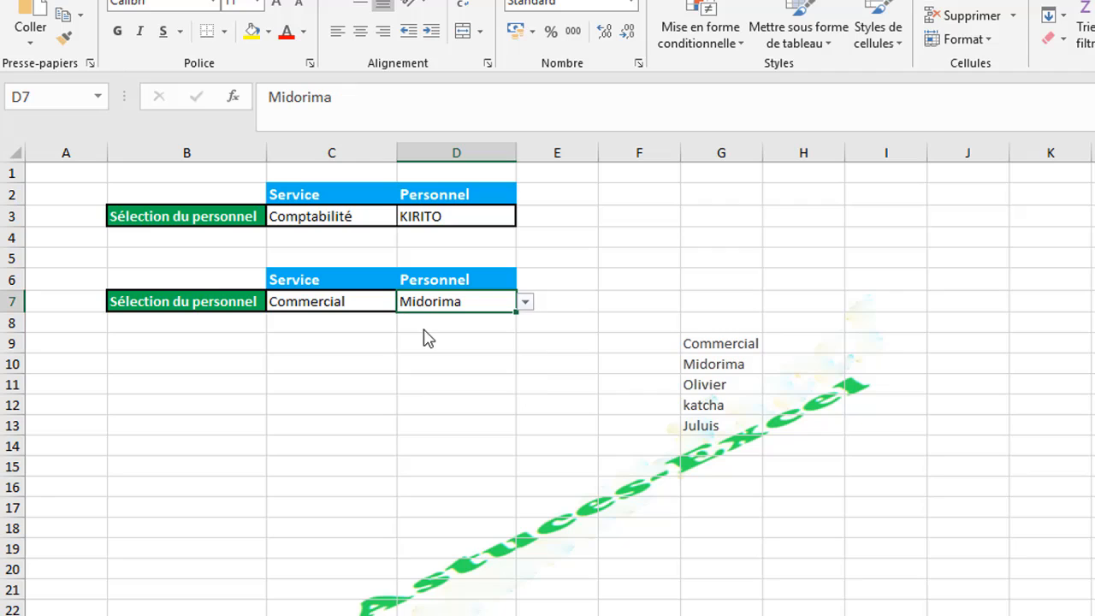
- Examine the DECALER array formula in G9 that extracts the selected service's list
left_click(372, 326)
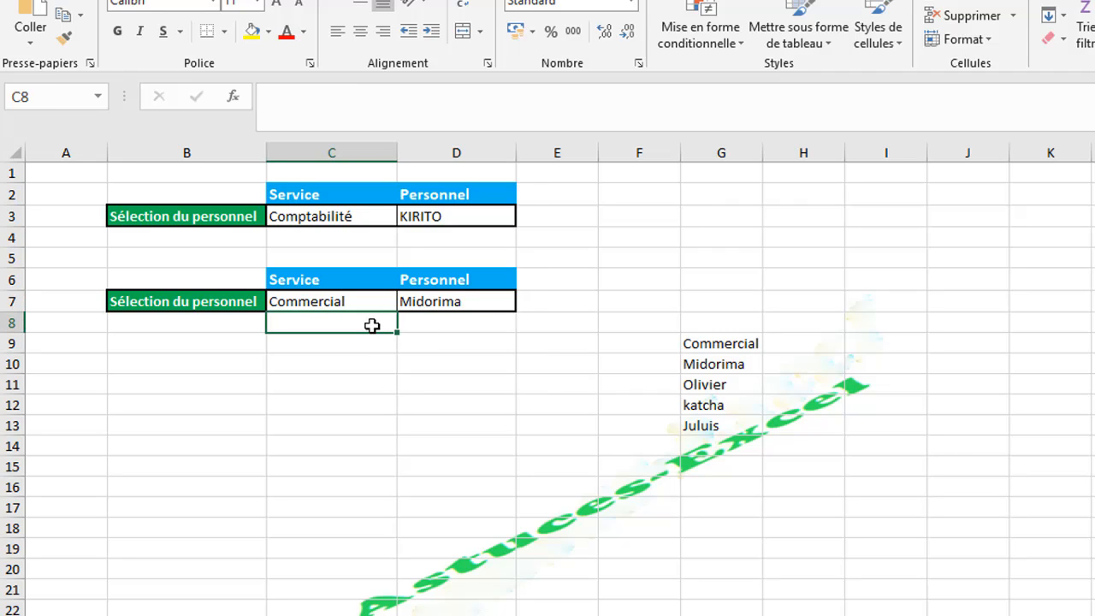
left_click(698, 347)
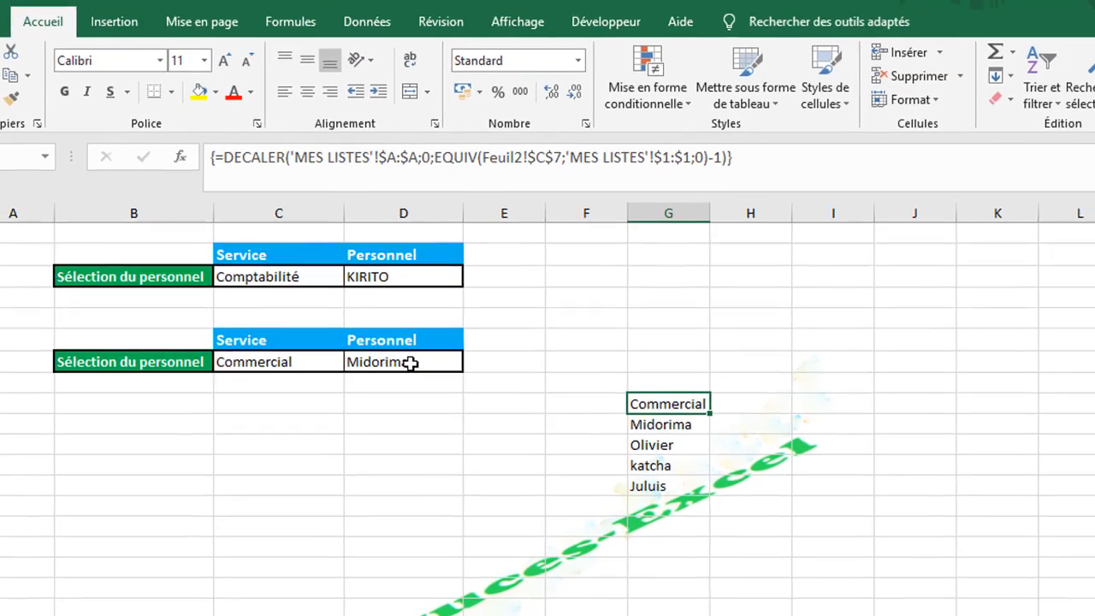
left_click(460, 301)
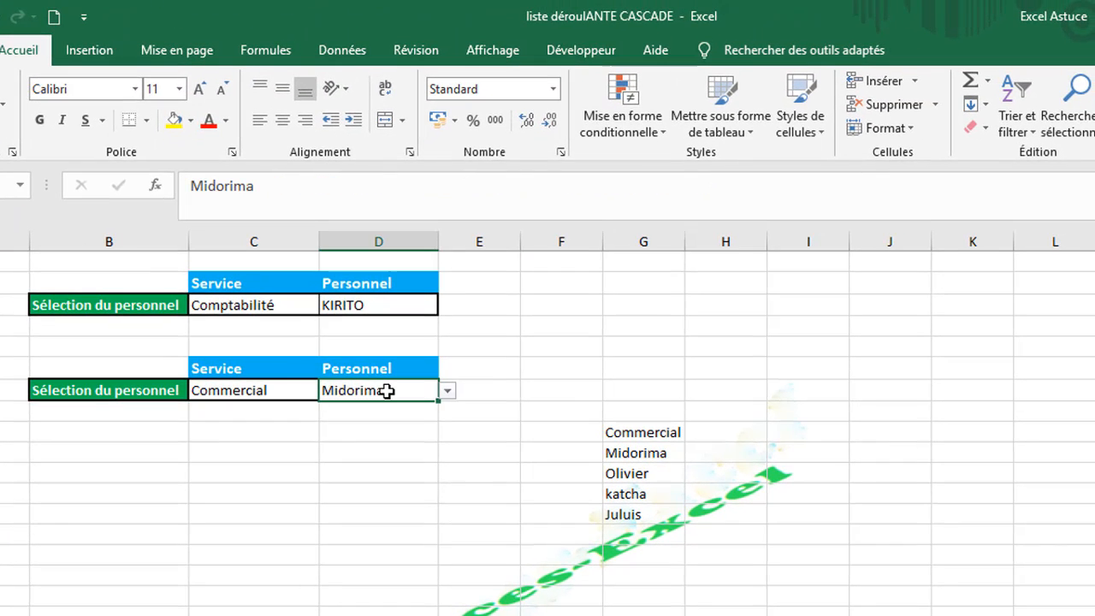
- Set the Personnel value in D7 back to the Commercial entry using its dependent list
left_click(289, 374)
left_click(249, 385)
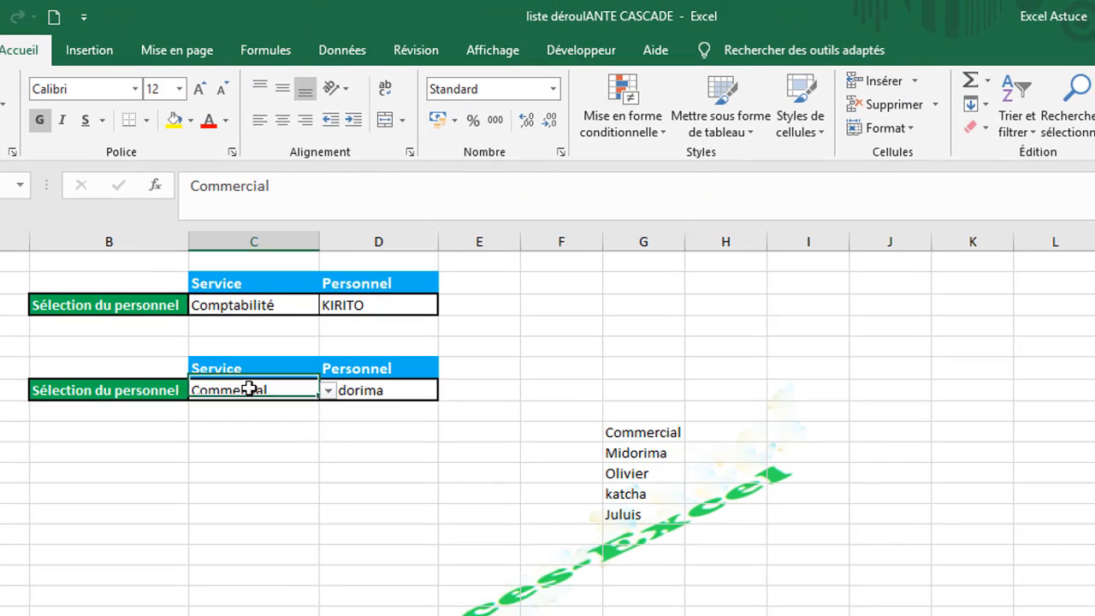
left_click(378, 391)
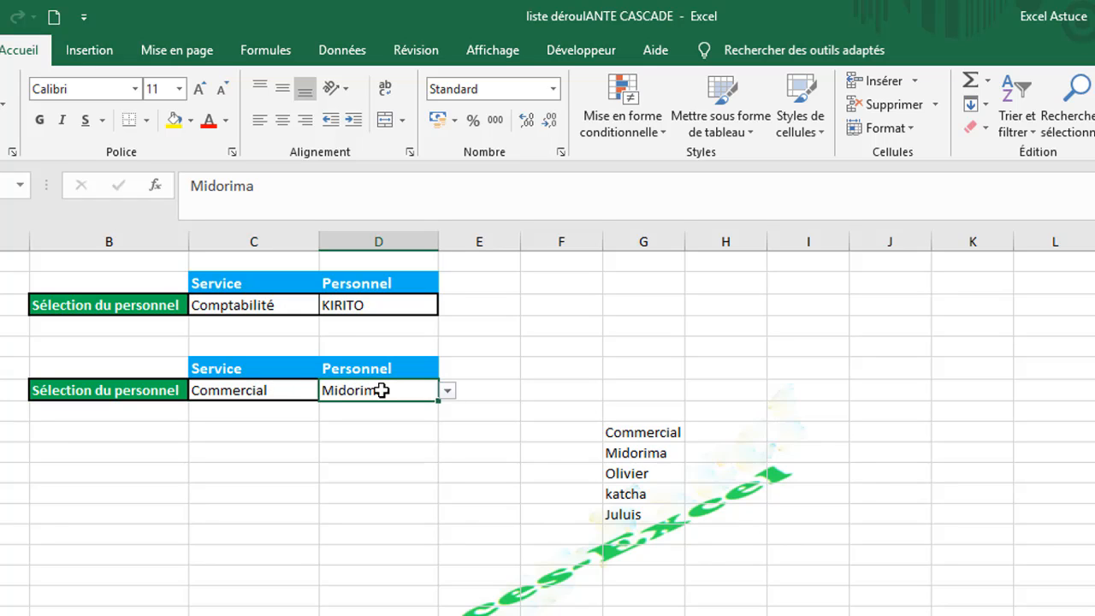
left_click(448, 392)
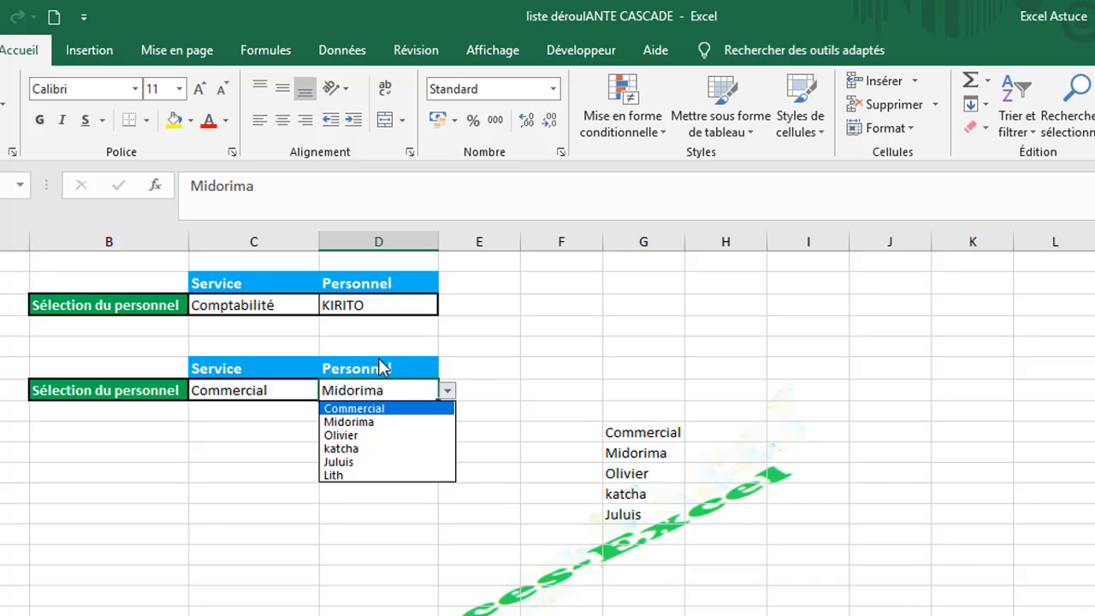
left_click(388, 409)
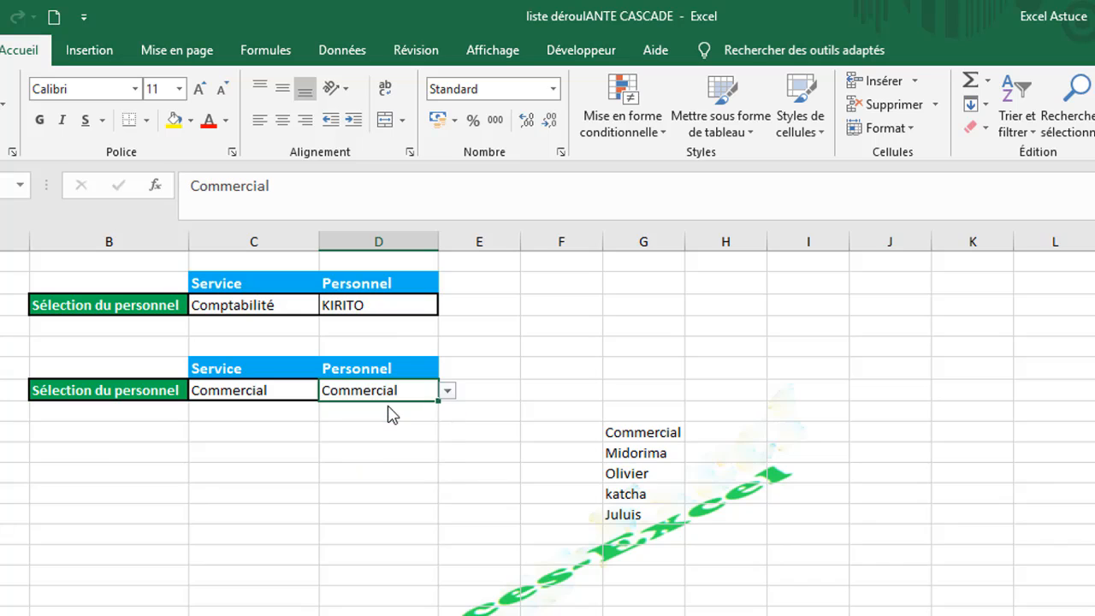
- Examine the DECALER and EQUIV source formula in the data validation settings of D7, and close the settings
left_click(428, 438)
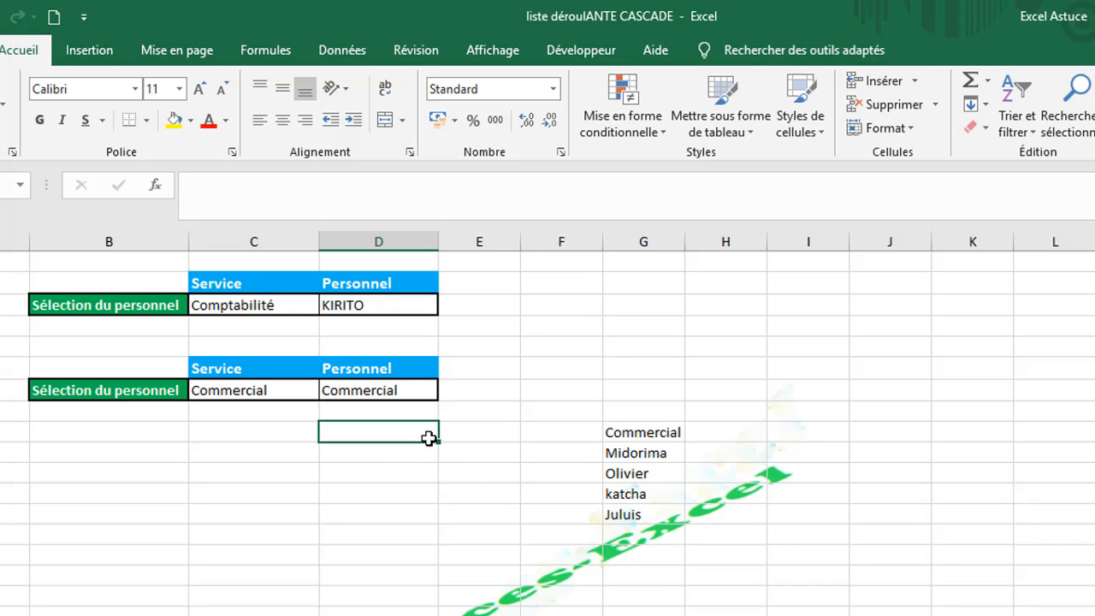
left_click(376, 387)
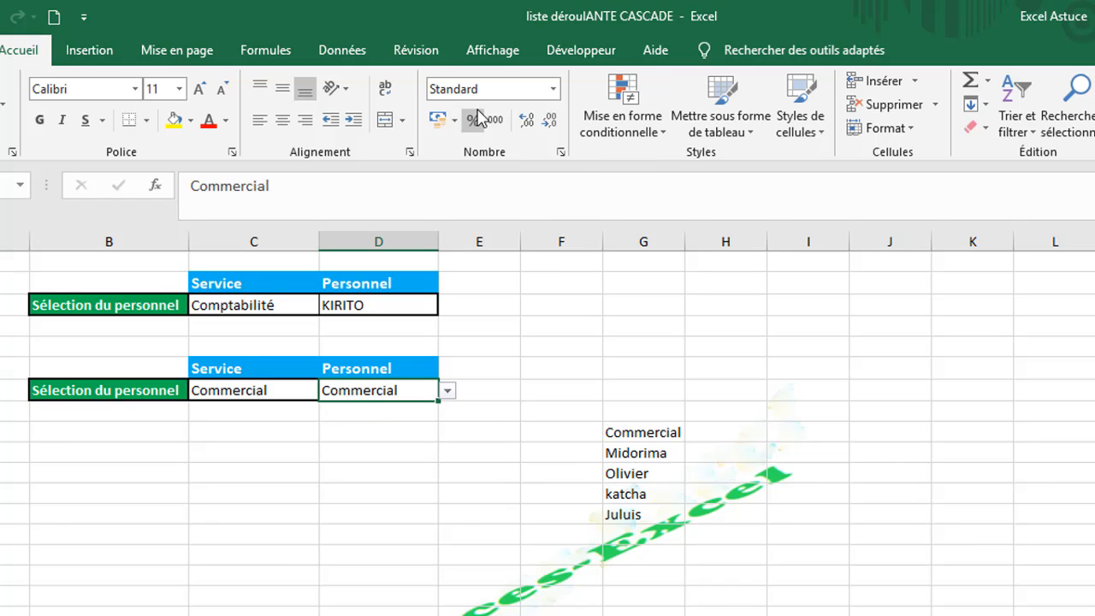
left_click(366, 58)
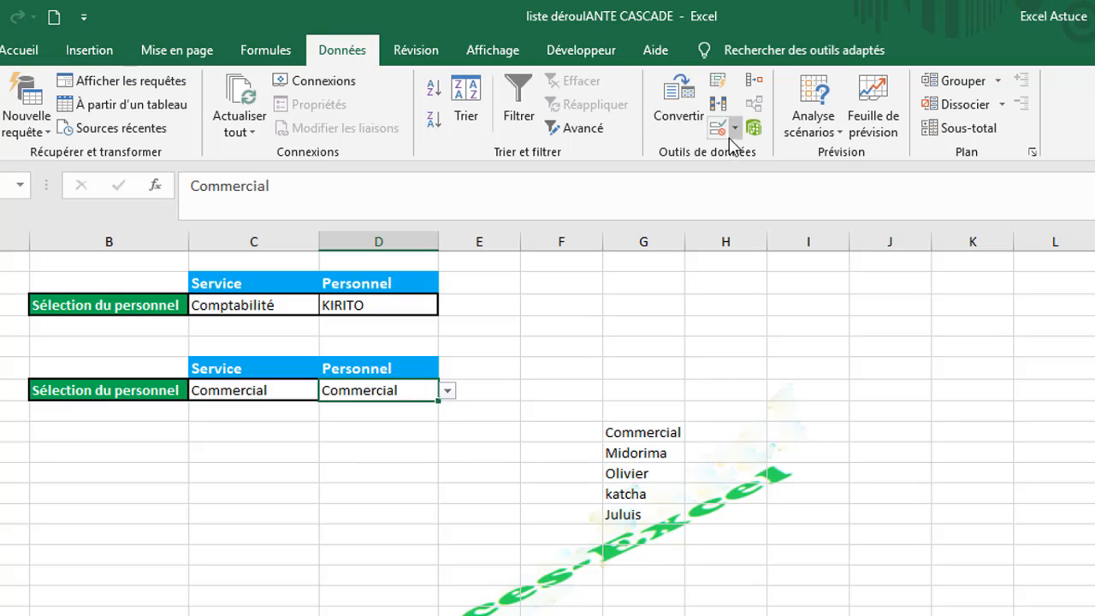
left_click(730, 136)
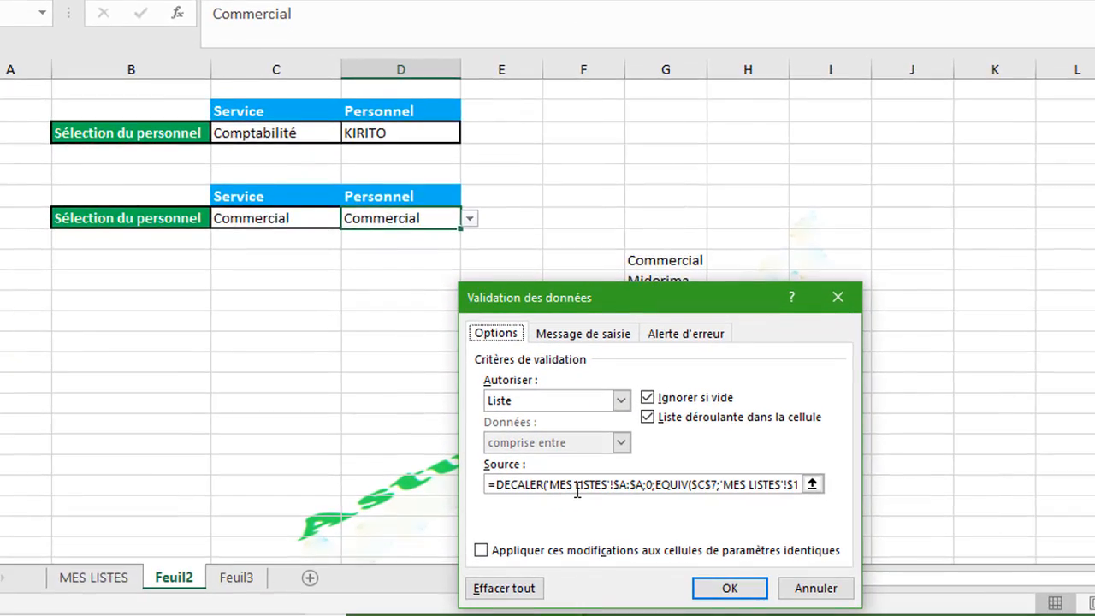
left_click(576, 484)
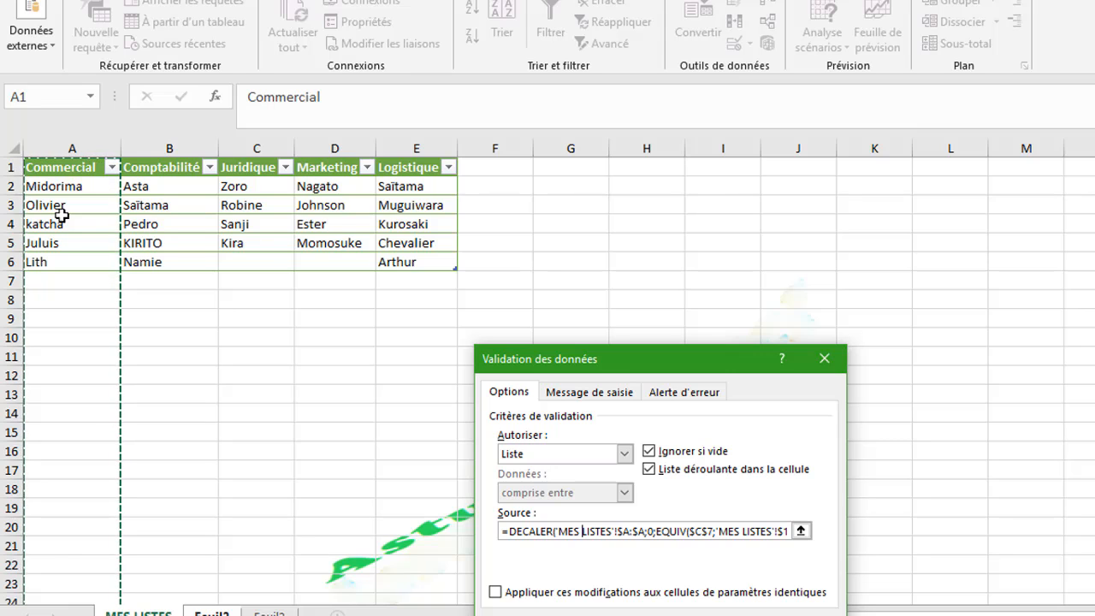
key("Return")
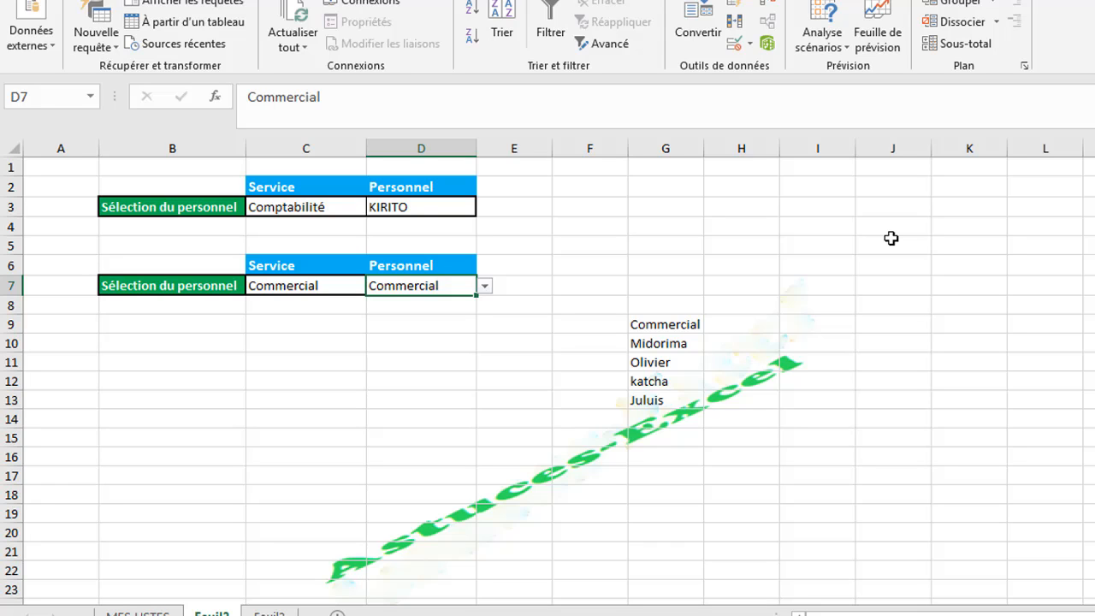
- Examine the array formula in G9 and compare its references with the source table on the MES LISTES sheet
left_click(651, 328)
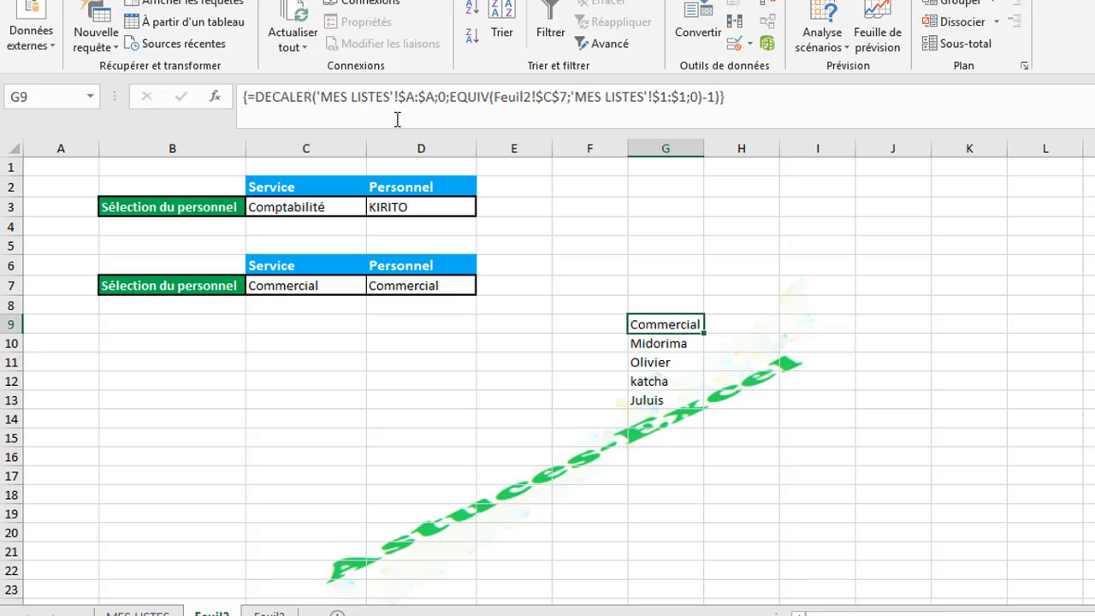
left_click(137, 613)
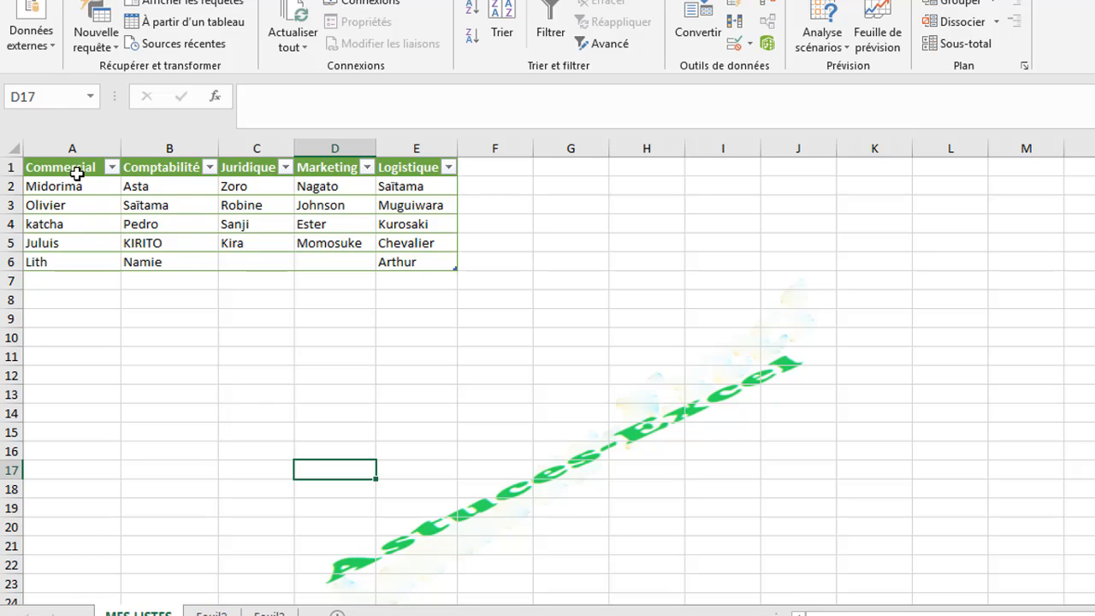
left_click(214, 613)
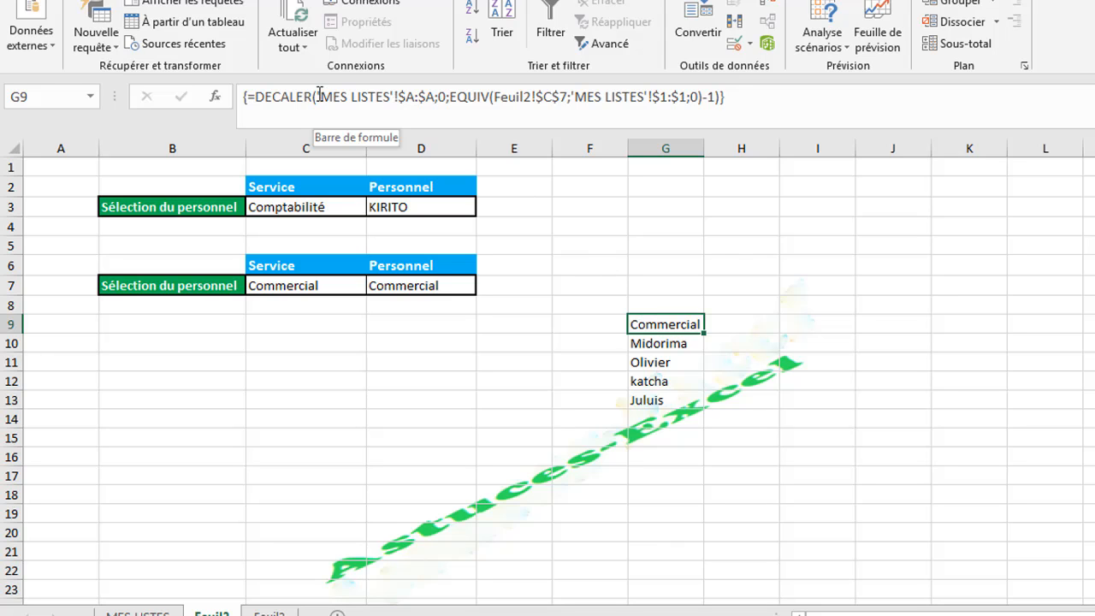
- In the G9 formula, replace the DECALER reference 'MES LISTES'!$A:$A with the table column Tableau1[Commercial]
left_click_drag(317, 97, 436, 101)
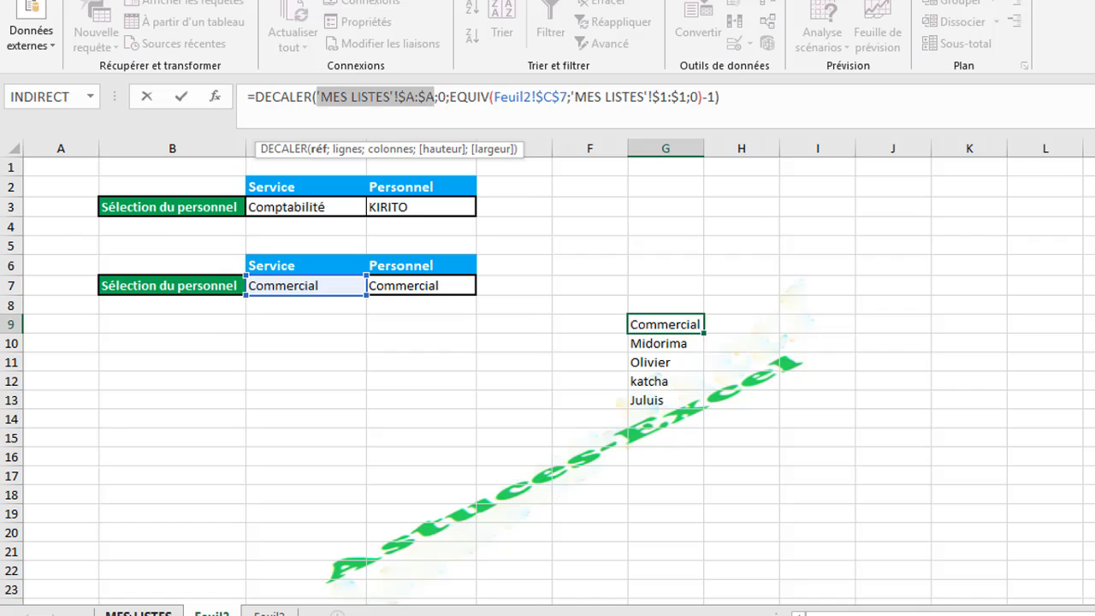
left_click(137, 613)
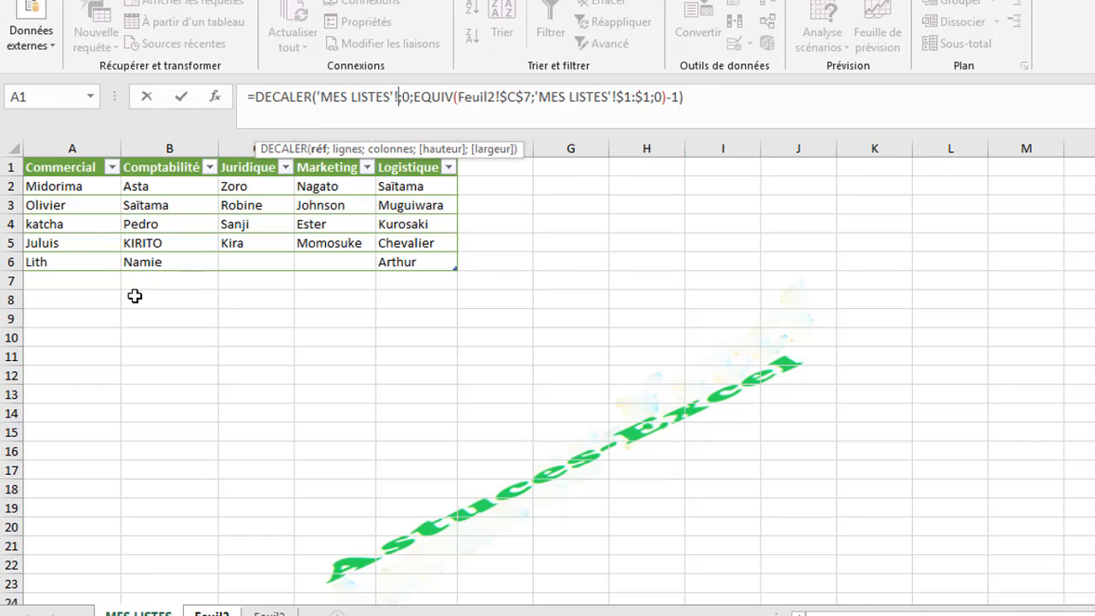
left_click(60, 155)
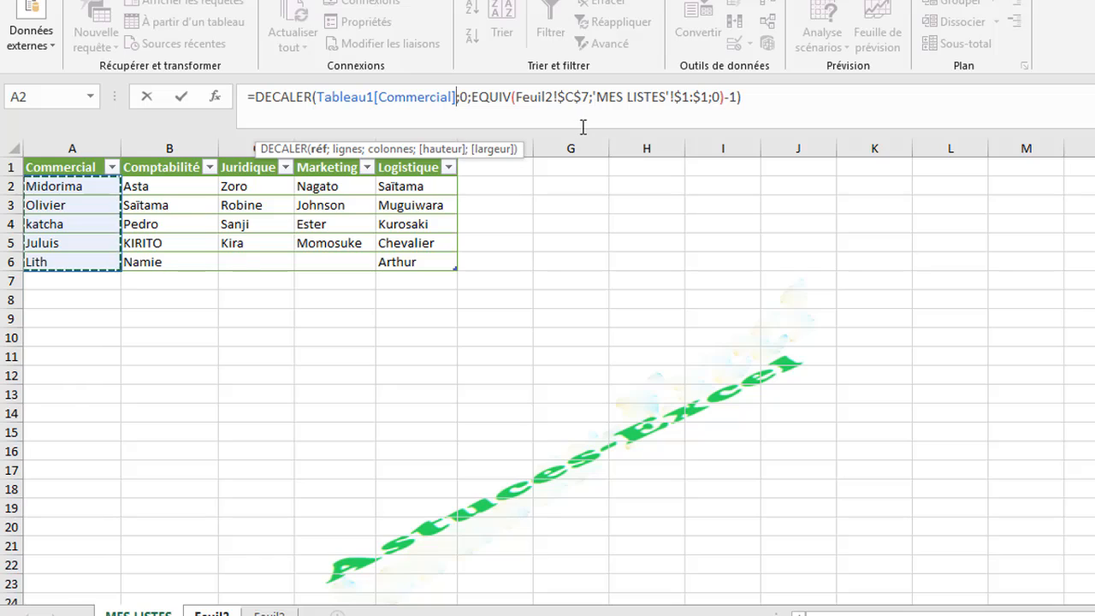
- Replace the EQUIV lookup range 'MES LISTES'!$1:$1 with Tableau1[#En-têtes] and try to validate the G9 formula
left_click_drag(594, 97, 708, 100)
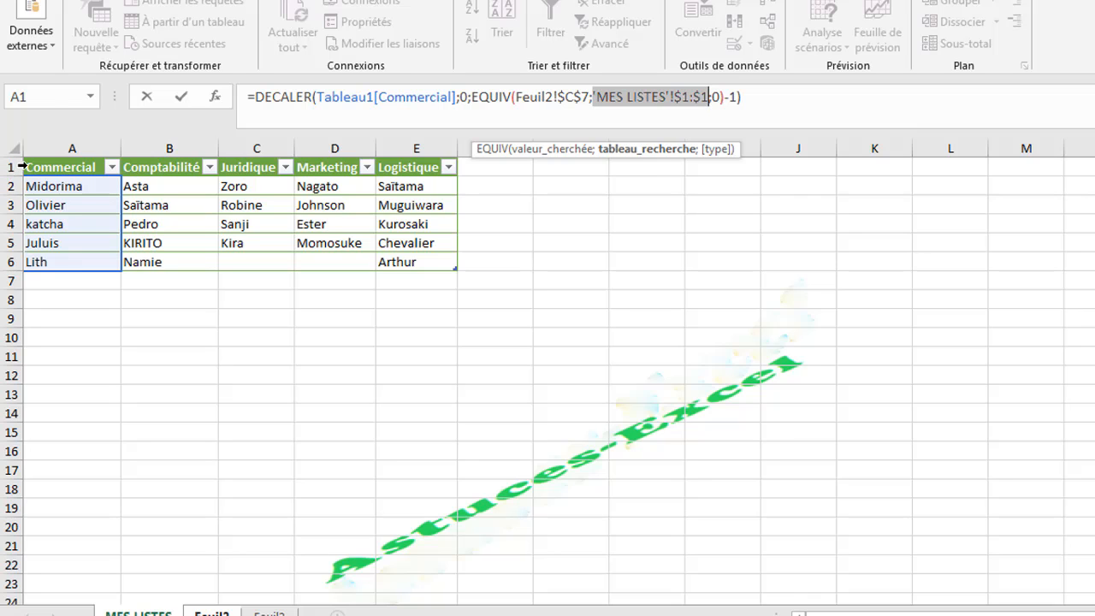
left_click(28, 166)
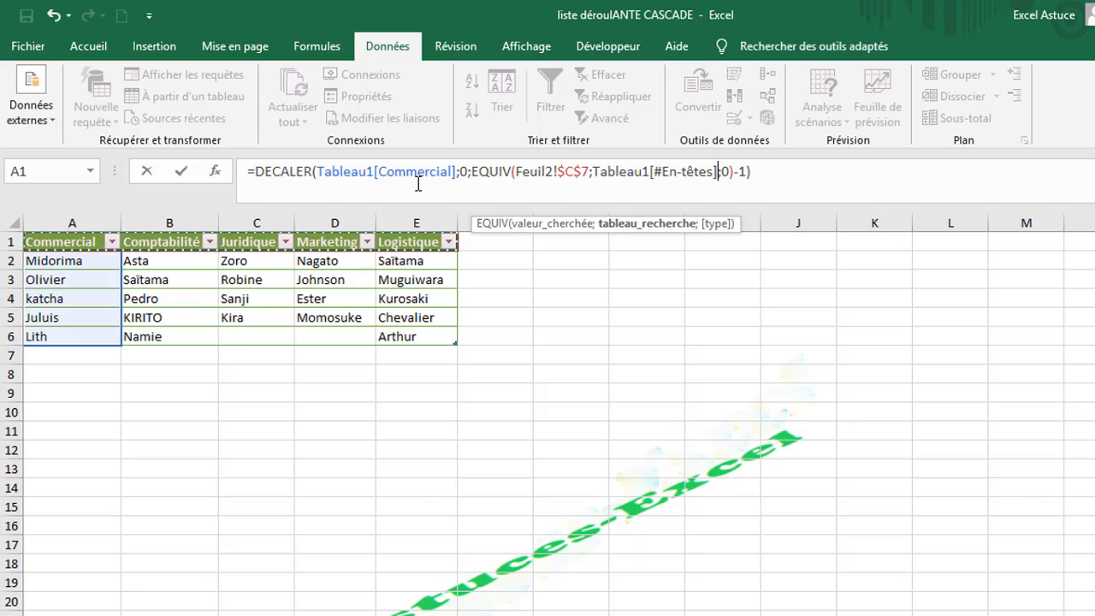
key("Return")
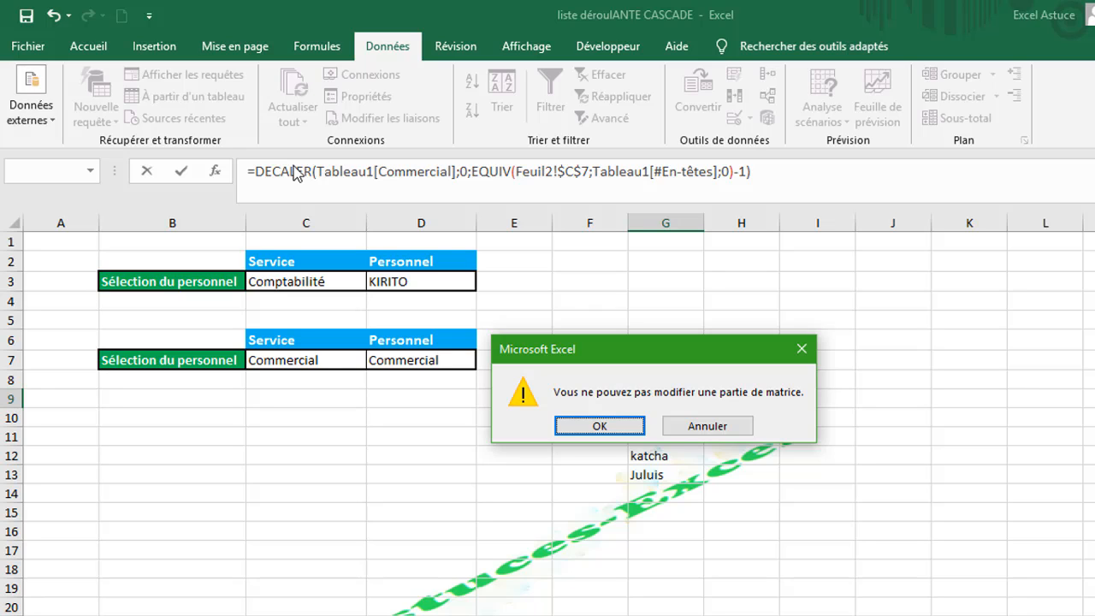
left_click(595, 426)
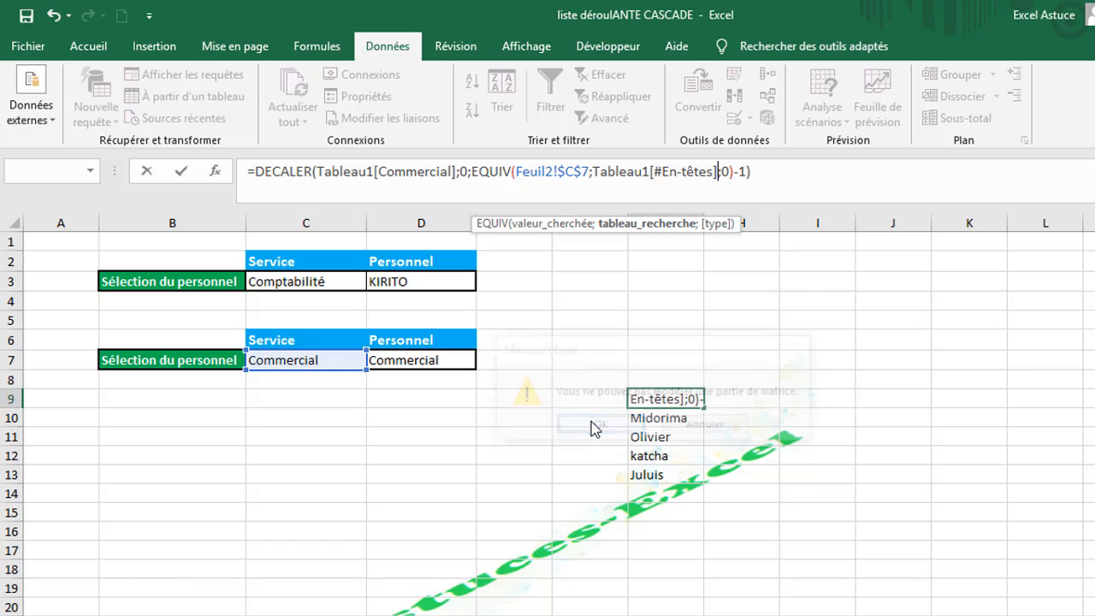
- Validate the G9 formula as an array formula, and set the service in C7 to Comptabilité
left_click(775, 174)
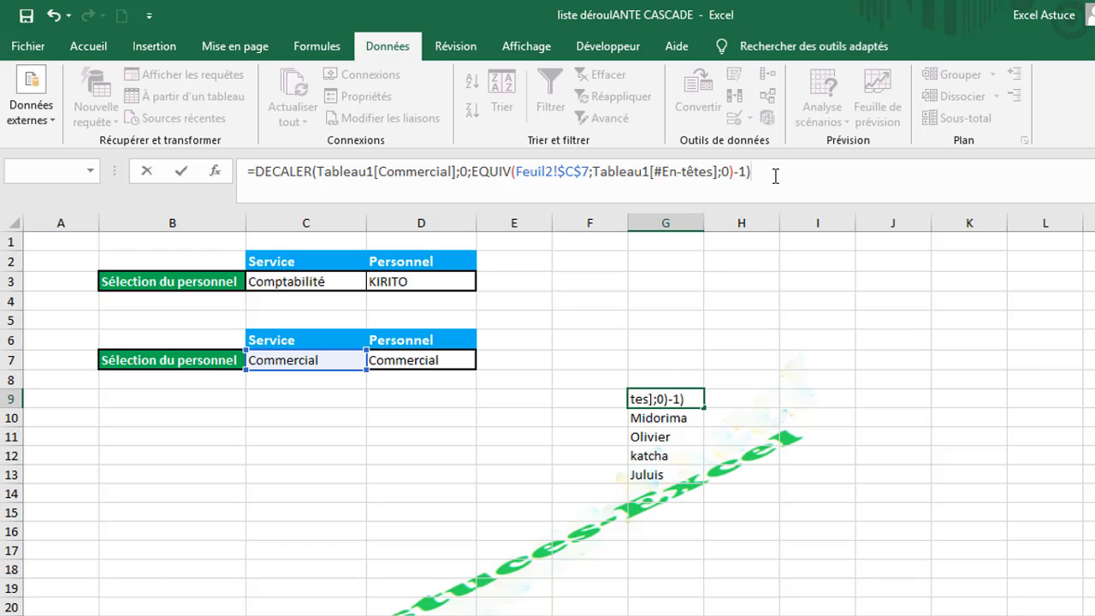
key("ctrl+shift+Return")
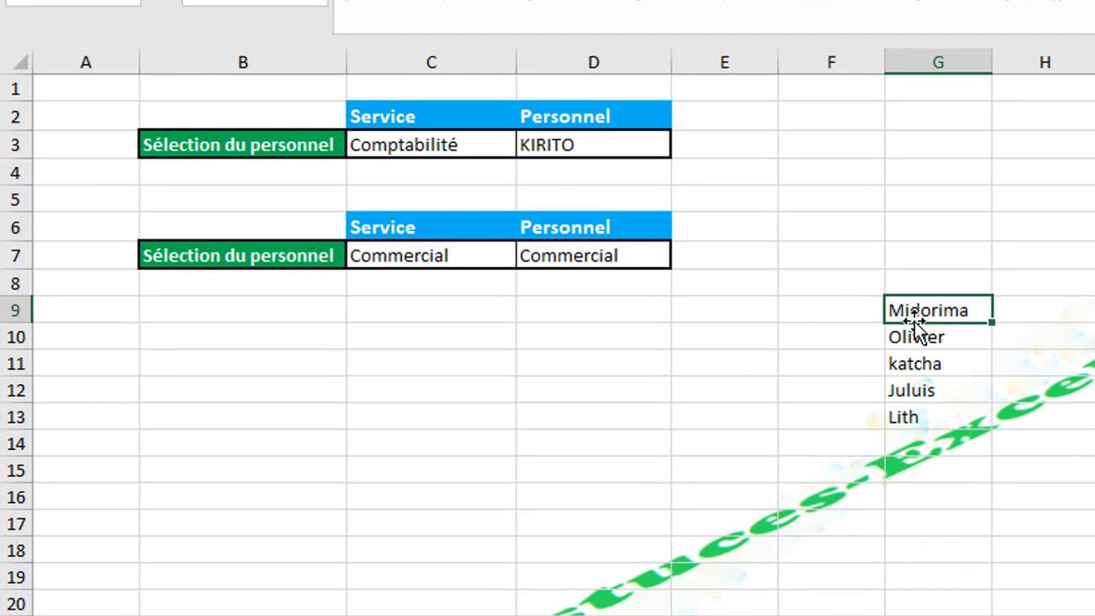
left_click(441, 256)
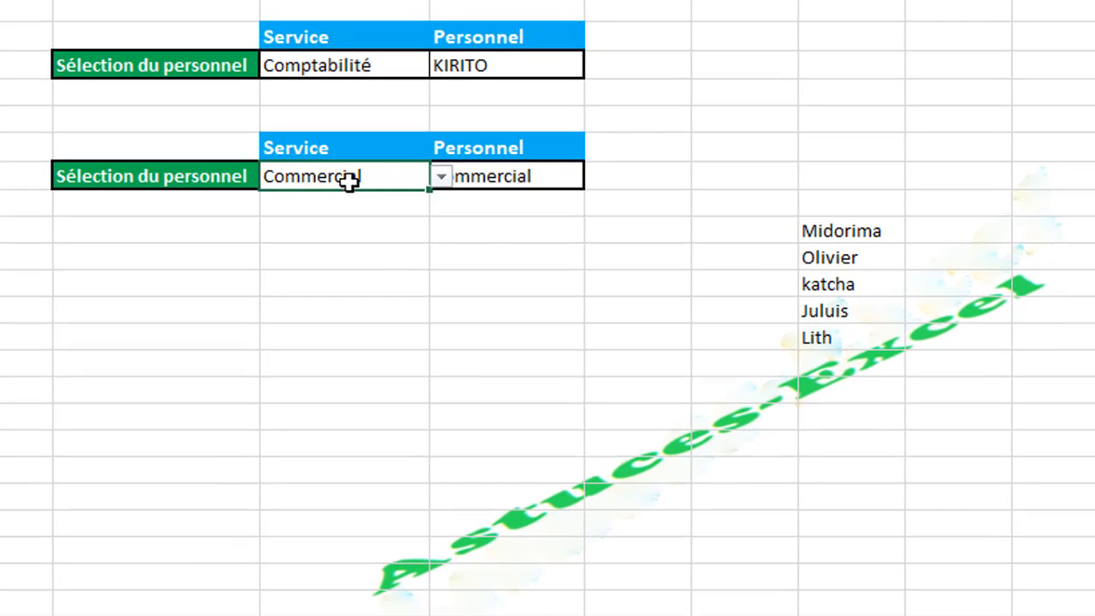
left_click(440, 177)
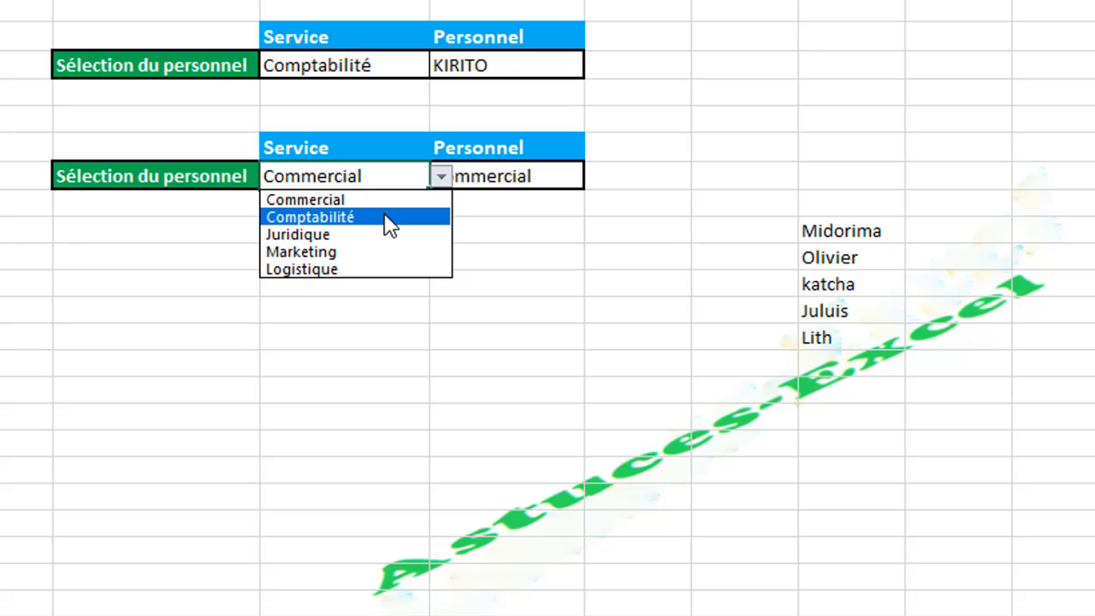
left_click(385, 216)
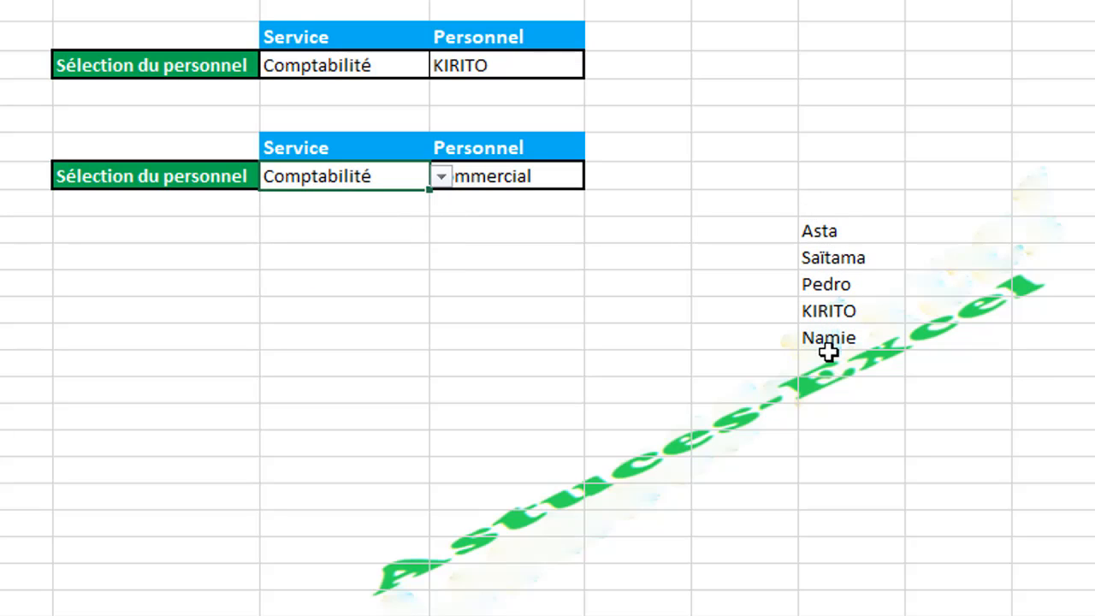
- Choose the Comptabilité entry from the Personnel drop-down list in D7
left_click(549, 174)
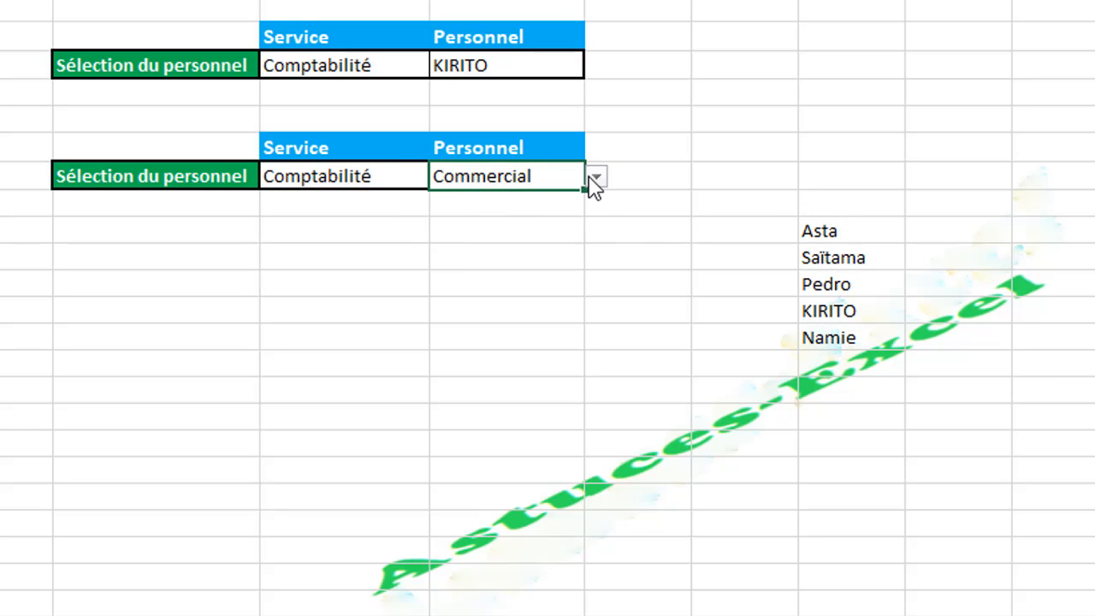
left_click(596, 178)
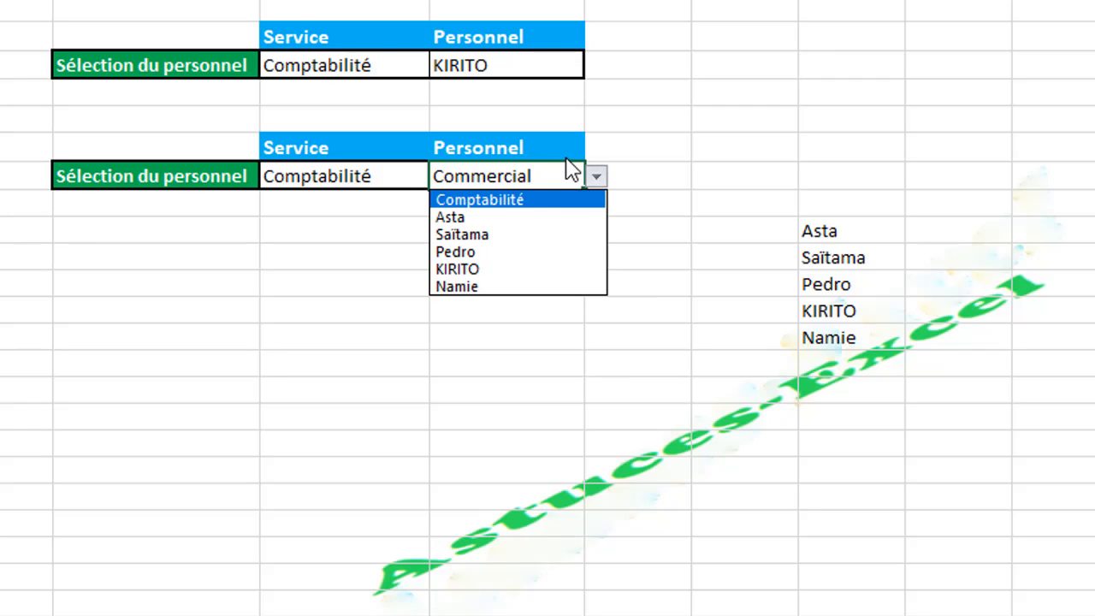
left_click(537, 198)
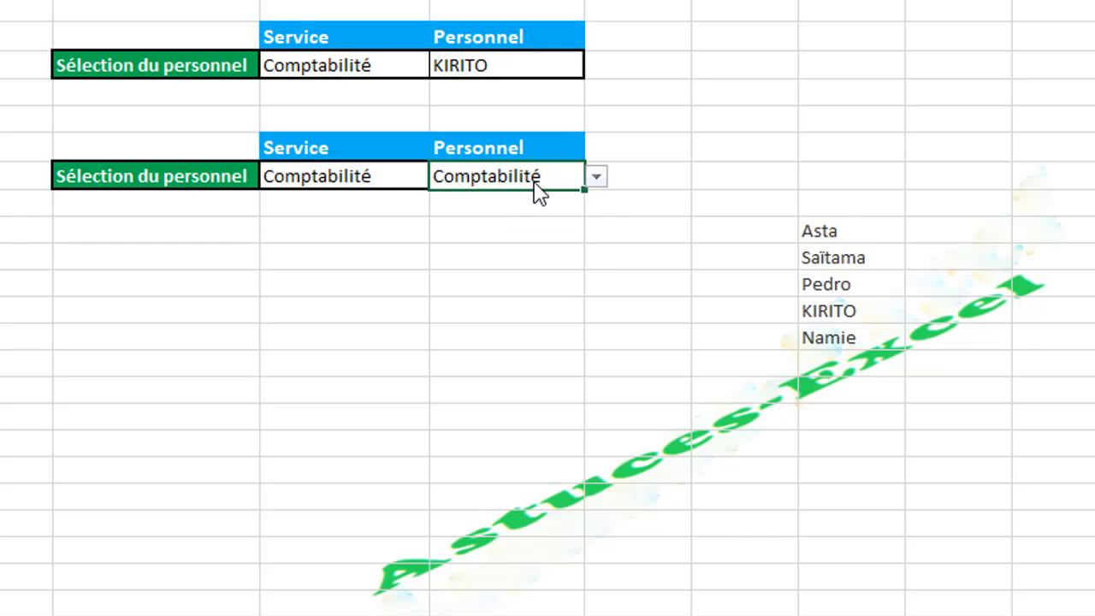
- Copy the complete DECALER formula from G9 and validate it again as an array formula
left_click(851, 230)
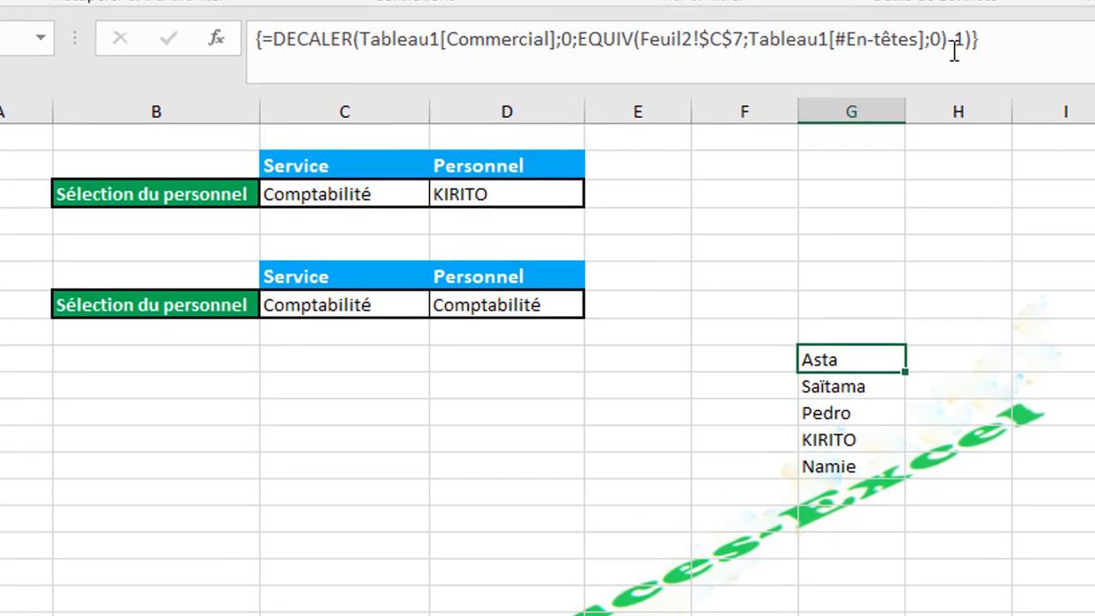
left_click(970, 49)
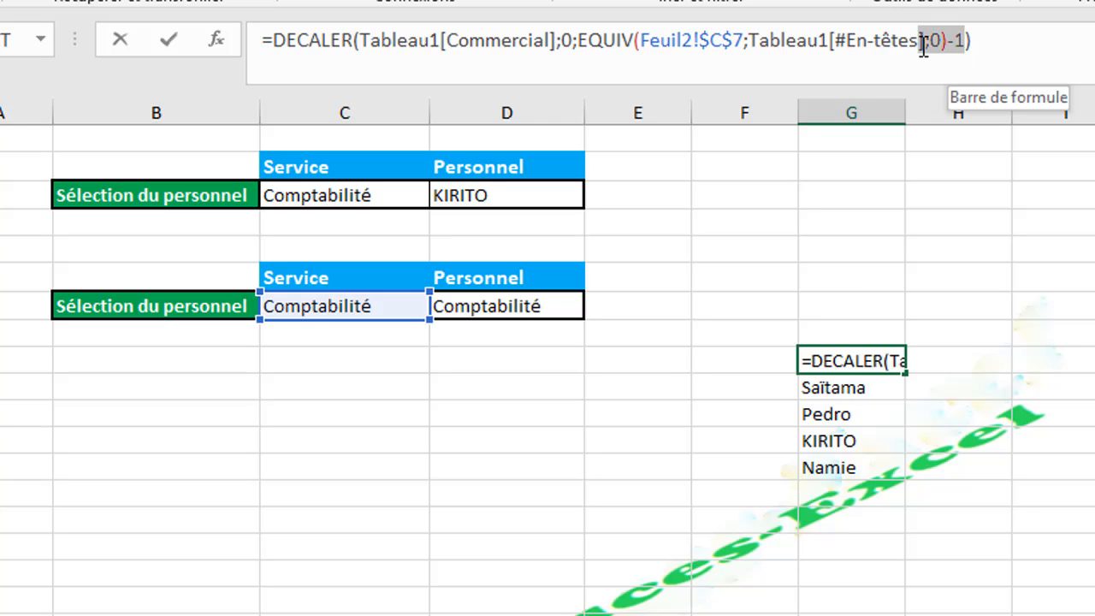
key("shift+Home")
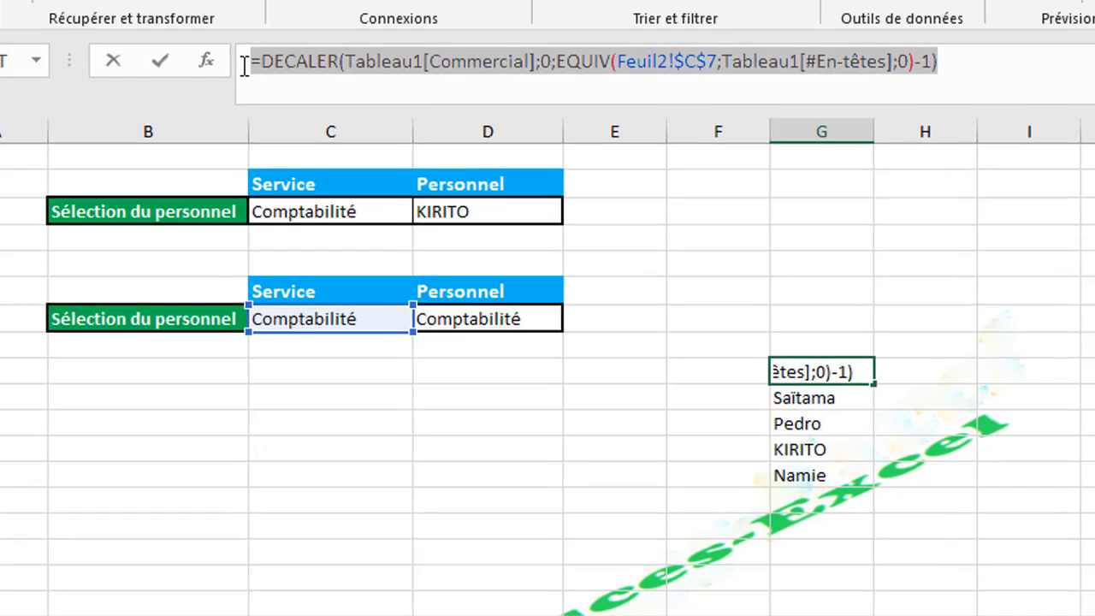
key("ctrl+shift+Return")
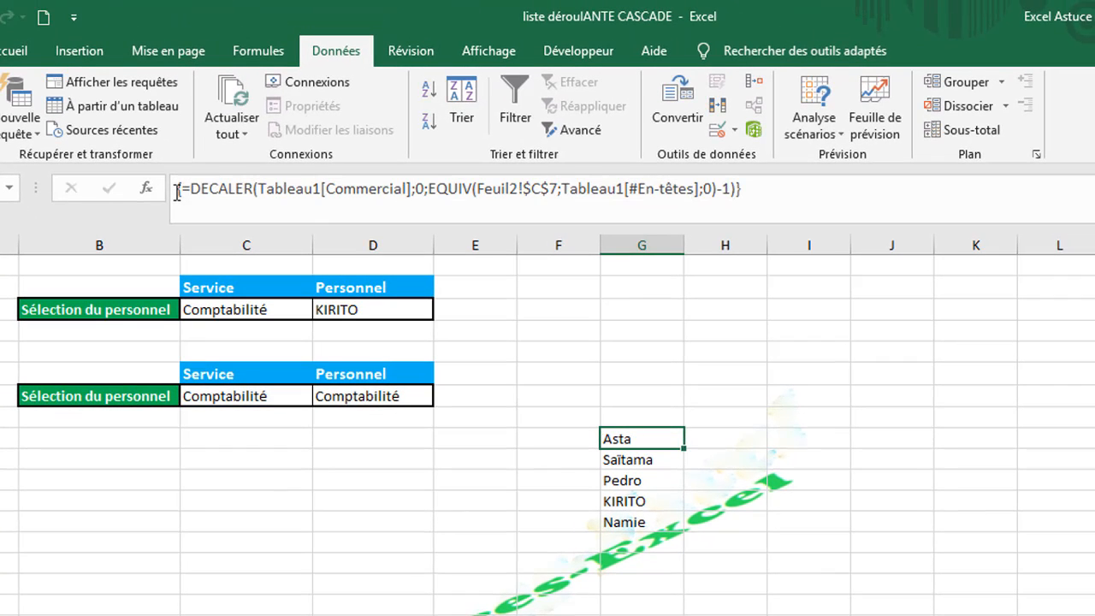
- Try to replace the list source in D7's data validation with the copied DECALER formula using Tableau1 references, and cancel the settings
left_click(368, 394)
left_click(718, 130)
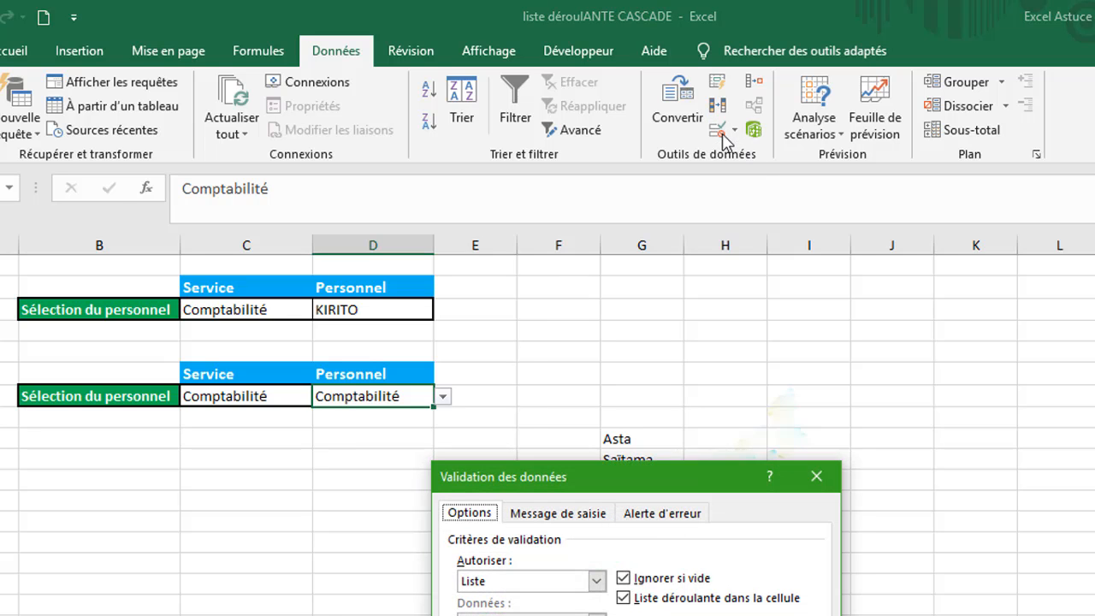
left_click_drag(640, 473, 915, 276)
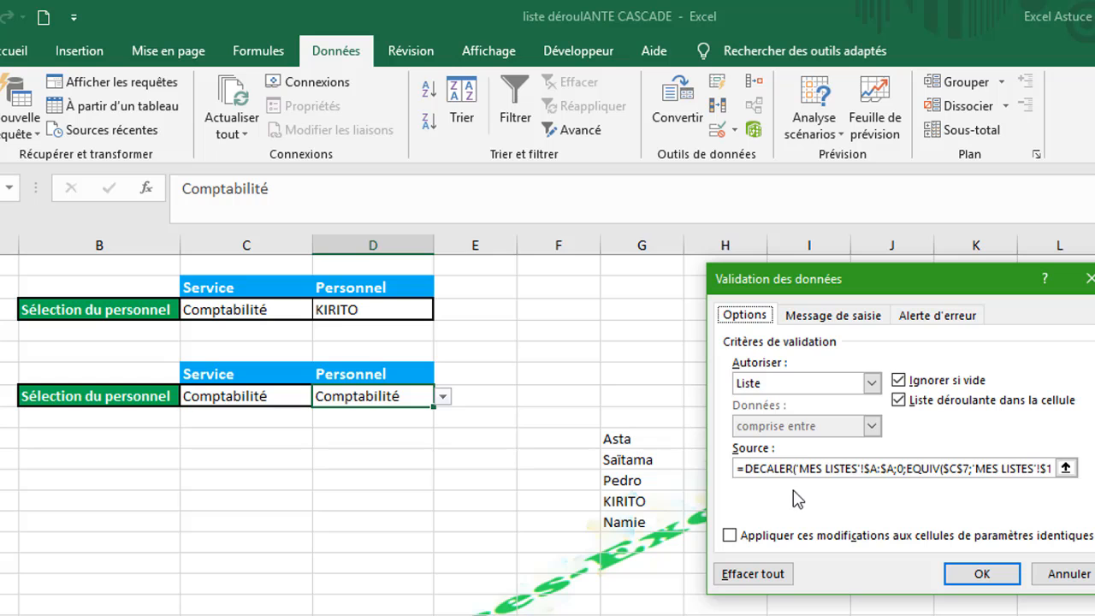
left_click_drag(738, 470, 1043, 502)
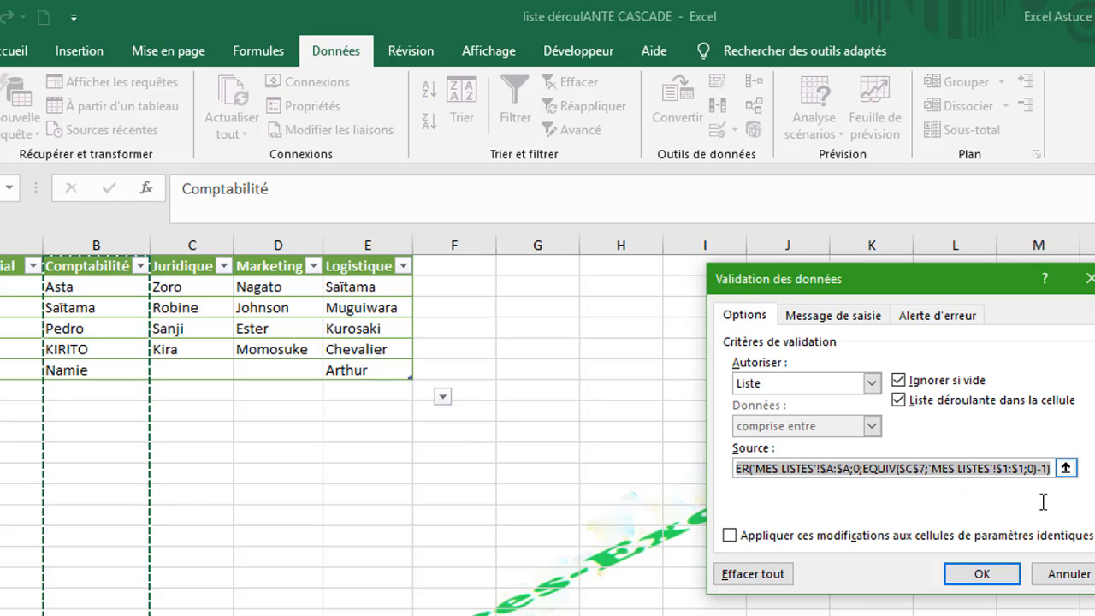
key("ctrl+v")
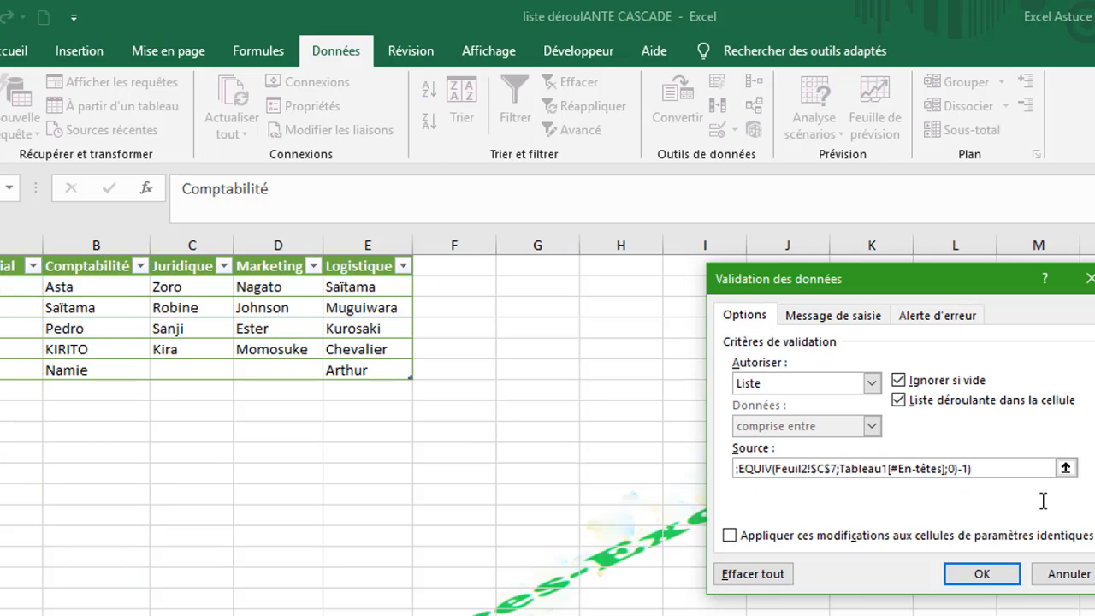
left_click_drag(984, 469, 716, 462)
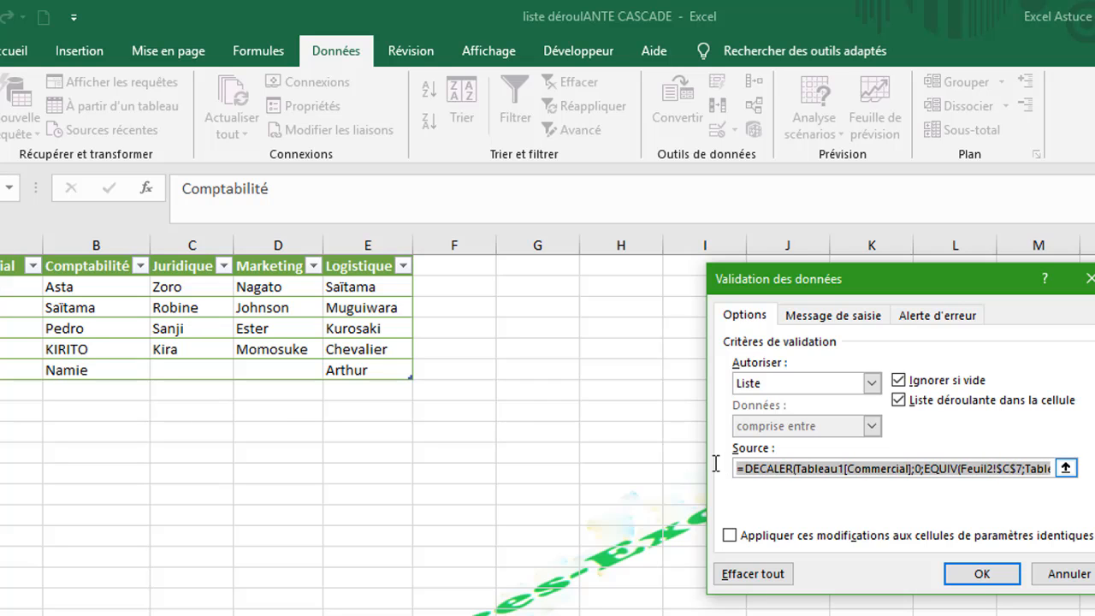
left_click(980, 574)
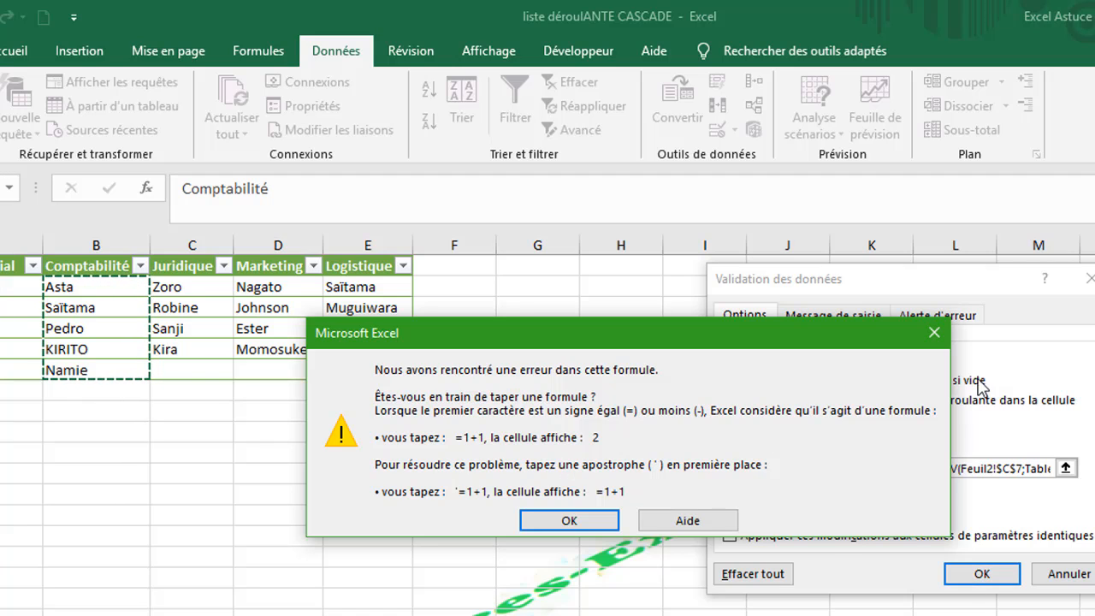
left_click(934, 333)
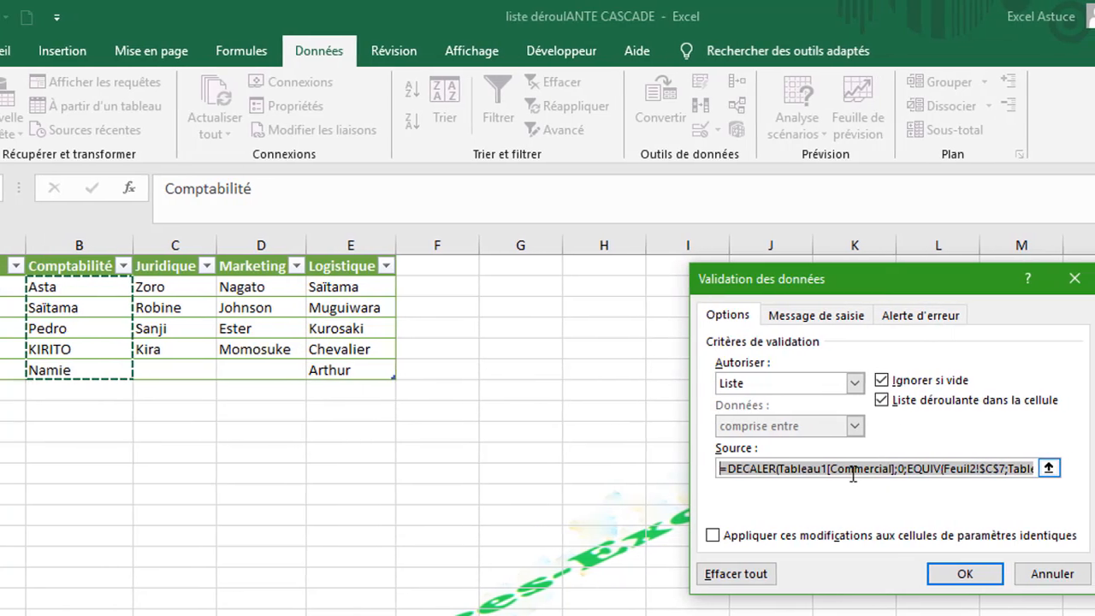
left_click(853, 471)
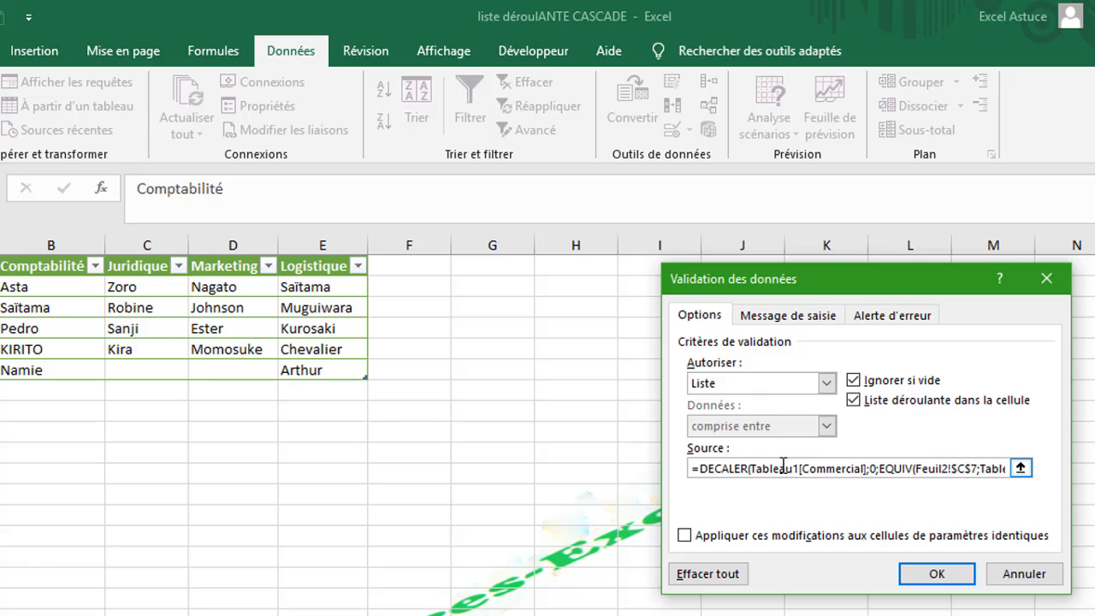
left_click(1052, 579)
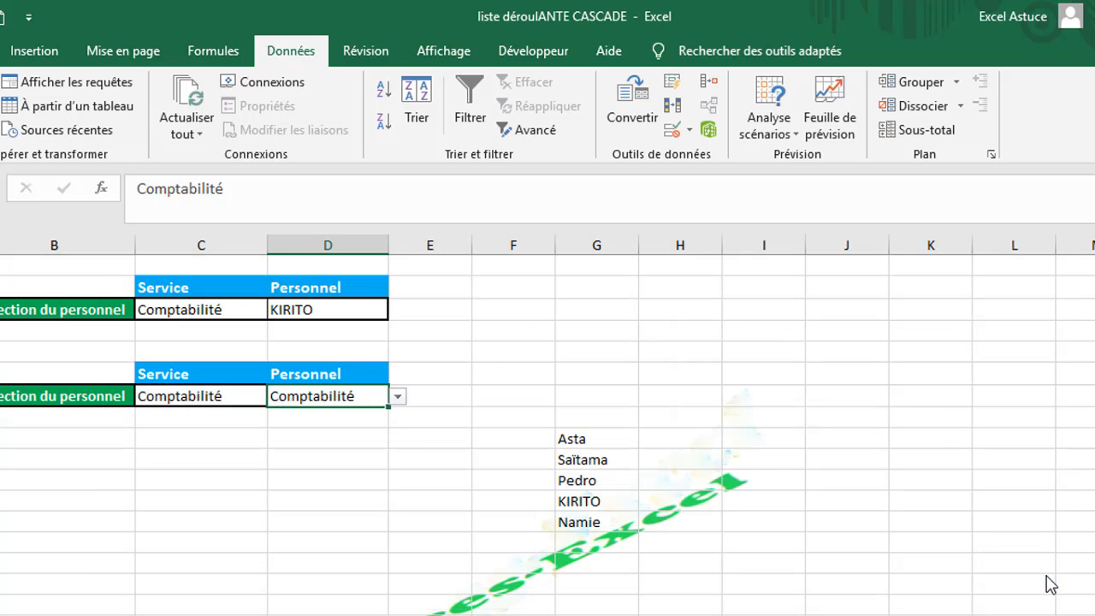
- Examine the array formula across the result range G9:G13
left_click(557, 569)
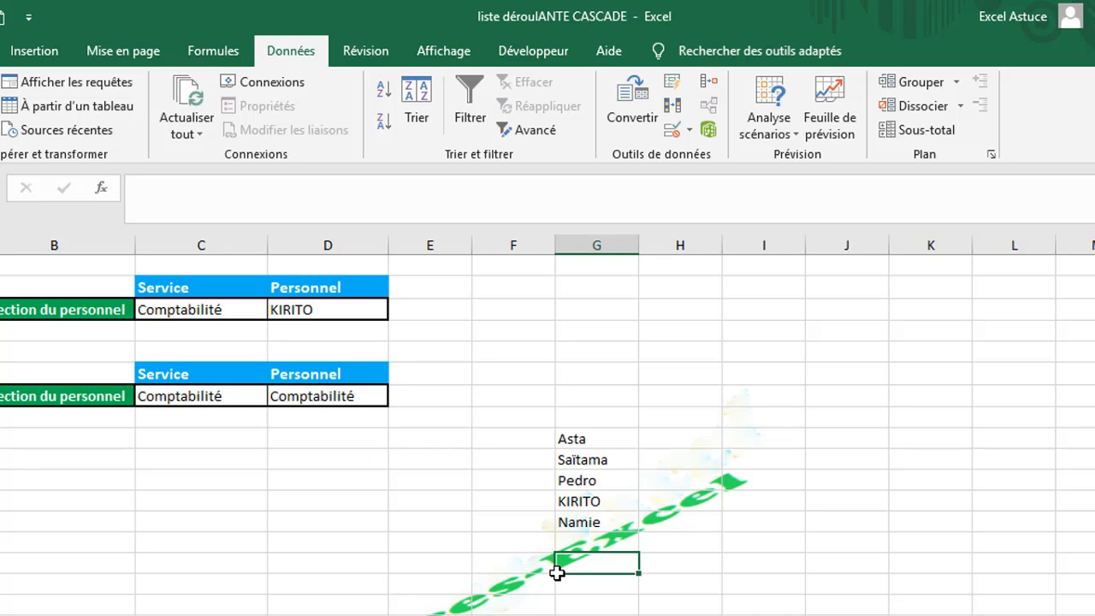
left_click(343, 393)
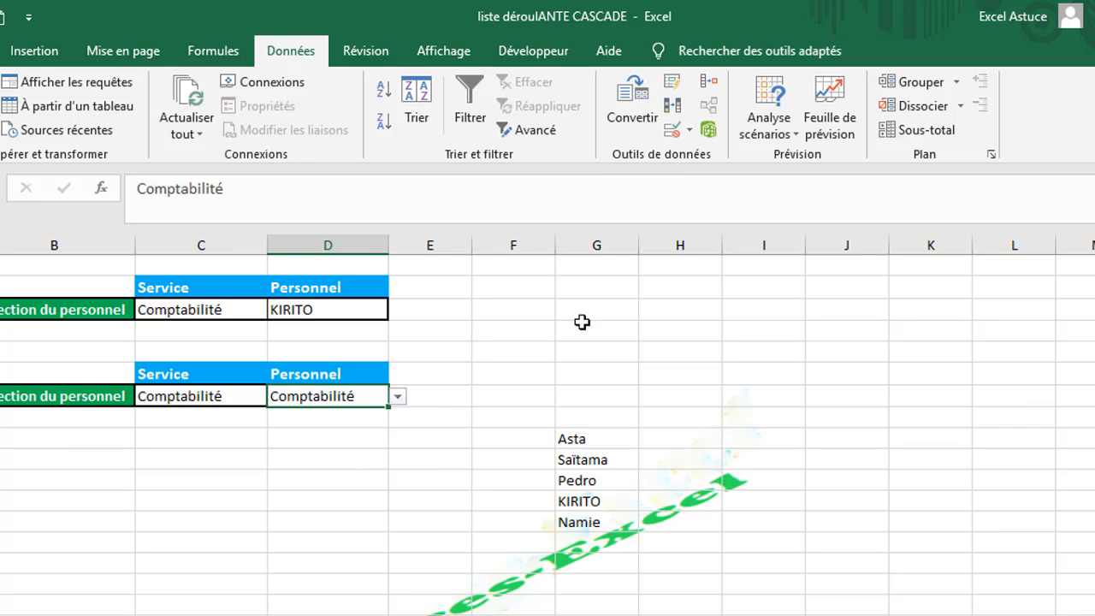
left_click_drag(589, 435, 594, 522)
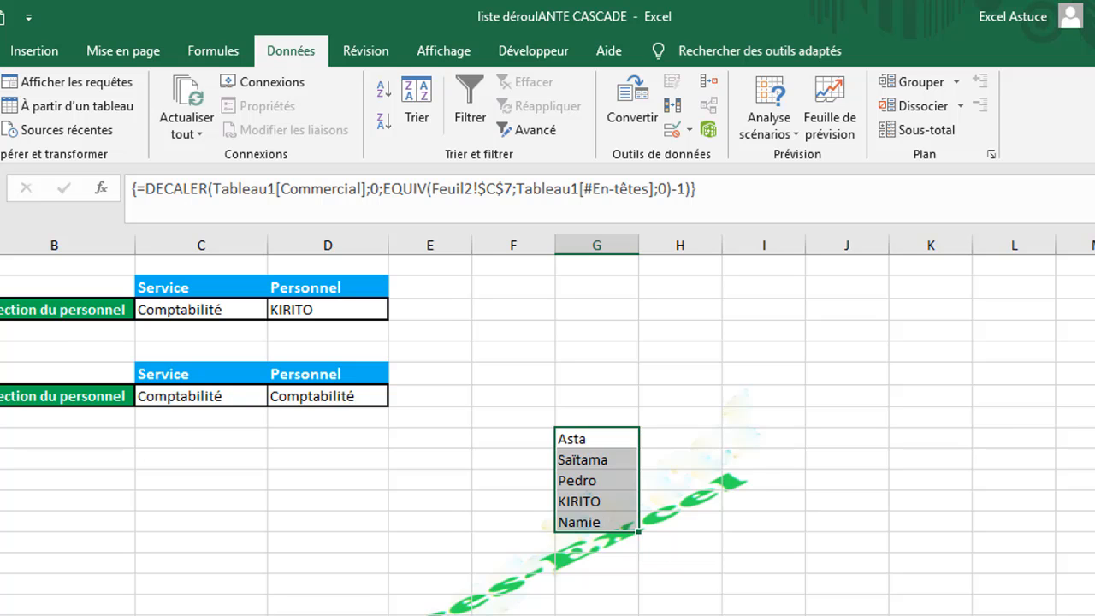
- On the MES LISTES sheet, add row 7 to the table with Pa under Commercial and OP under Comptabilité
key("ctrl+Page_Up")
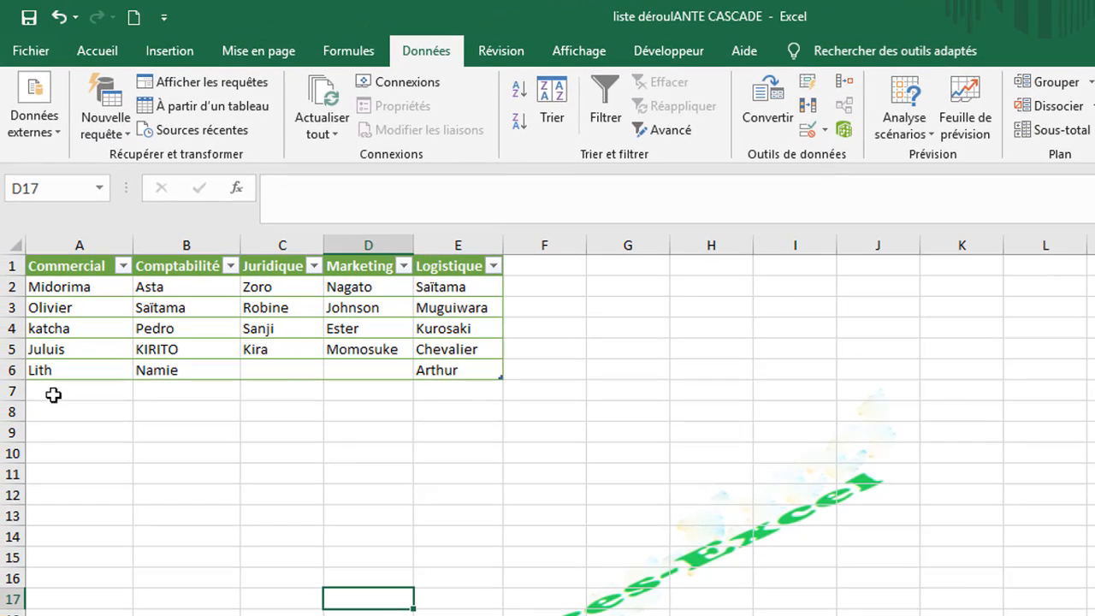
left_click(53, 395)
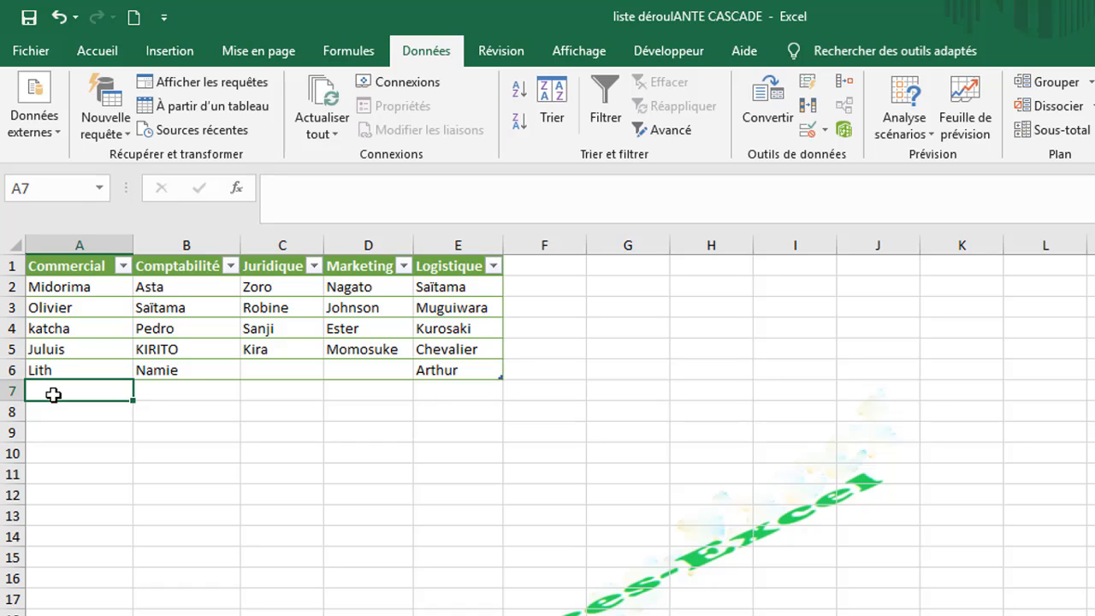
type("P")
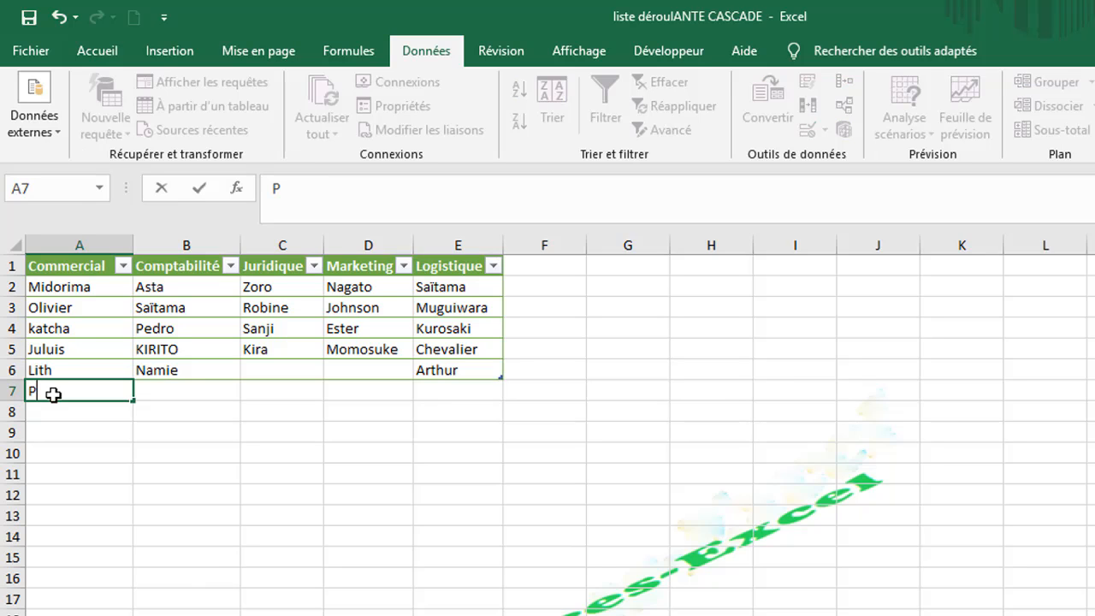
type("a")
key("Tab")
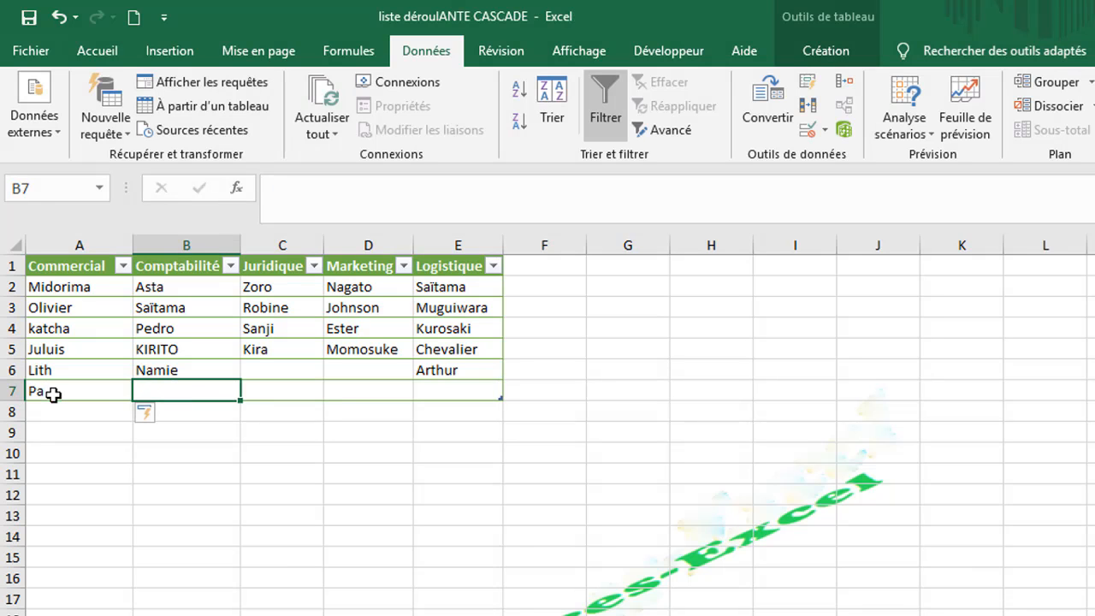
type("OP")
key("Return")
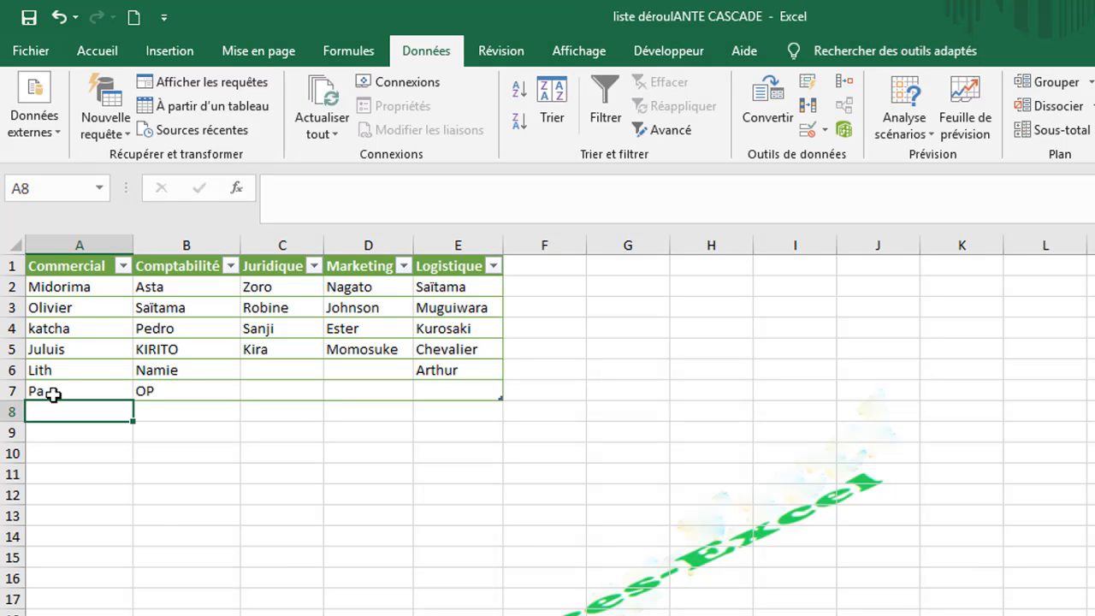
- Compare the employee list starting in G9 with the extended source table to check whether it includes the added entry
key("ctrl+Page_Down")
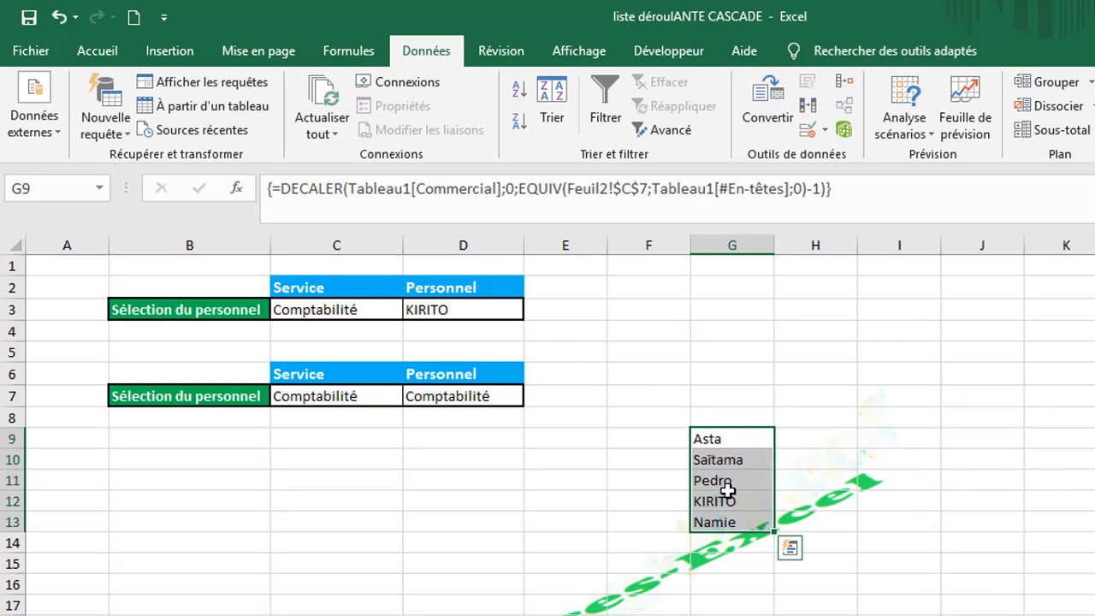
left_click(724, 547)
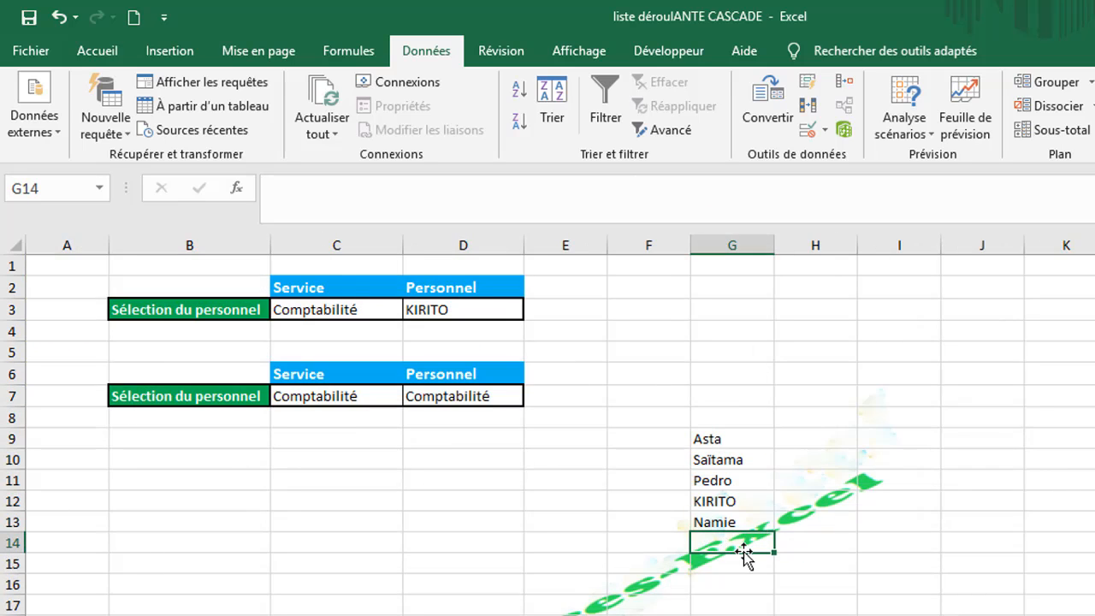
key("ctrl+Page_Up")
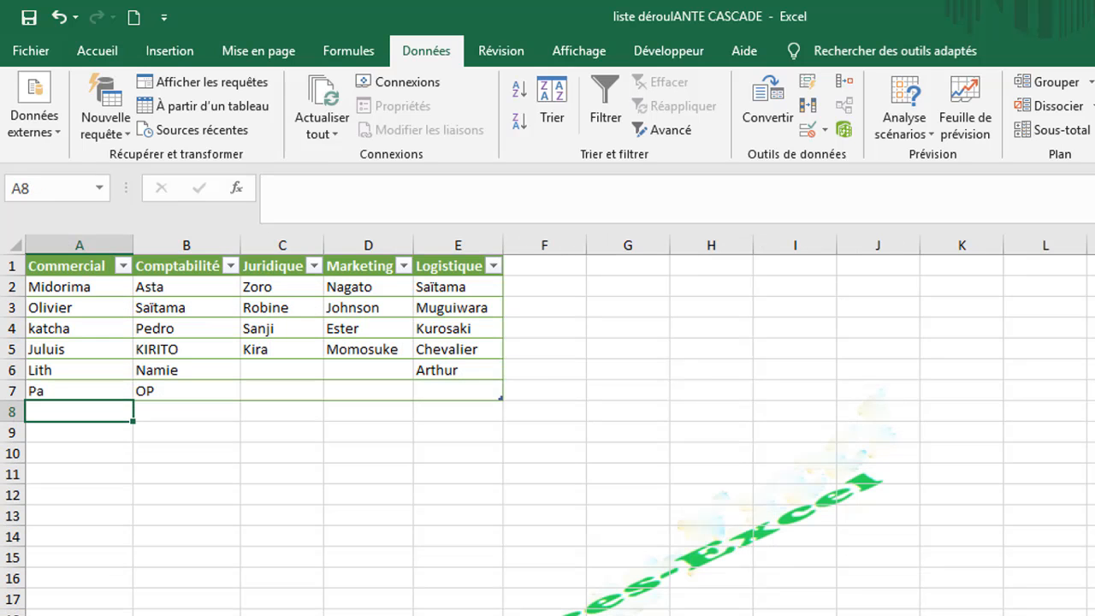
key("ctrl+Page_Down")
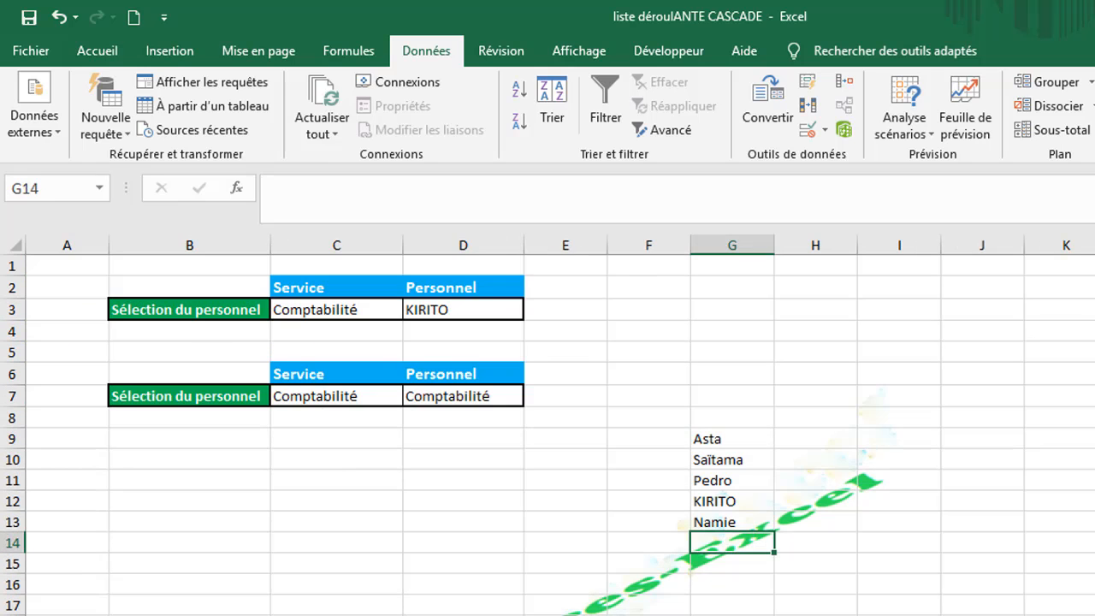
left_click(715, 484)
- Replace the list source in D7's data validation with the whole of column G, =$G:$G, keeping blank values ignored
left_click(473, 398)
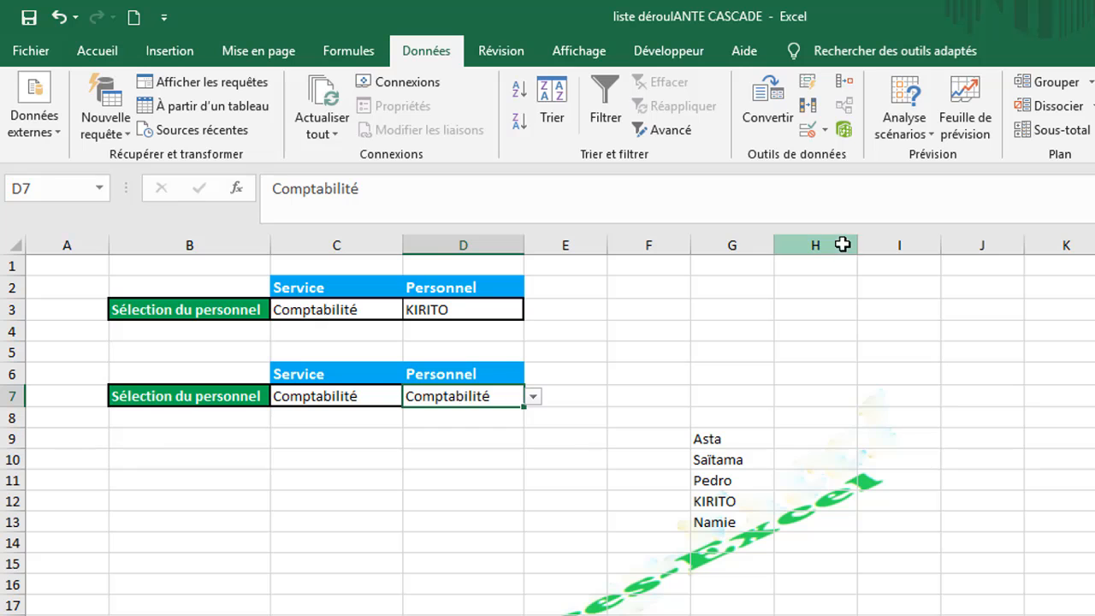
left_click(810, 135)
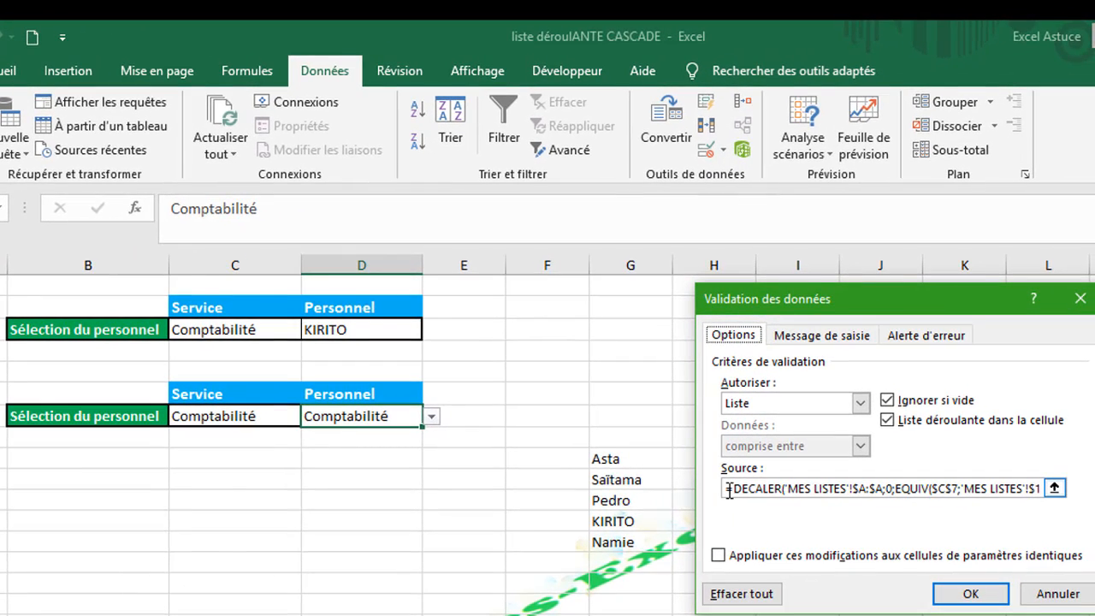
left_click(728, 490)
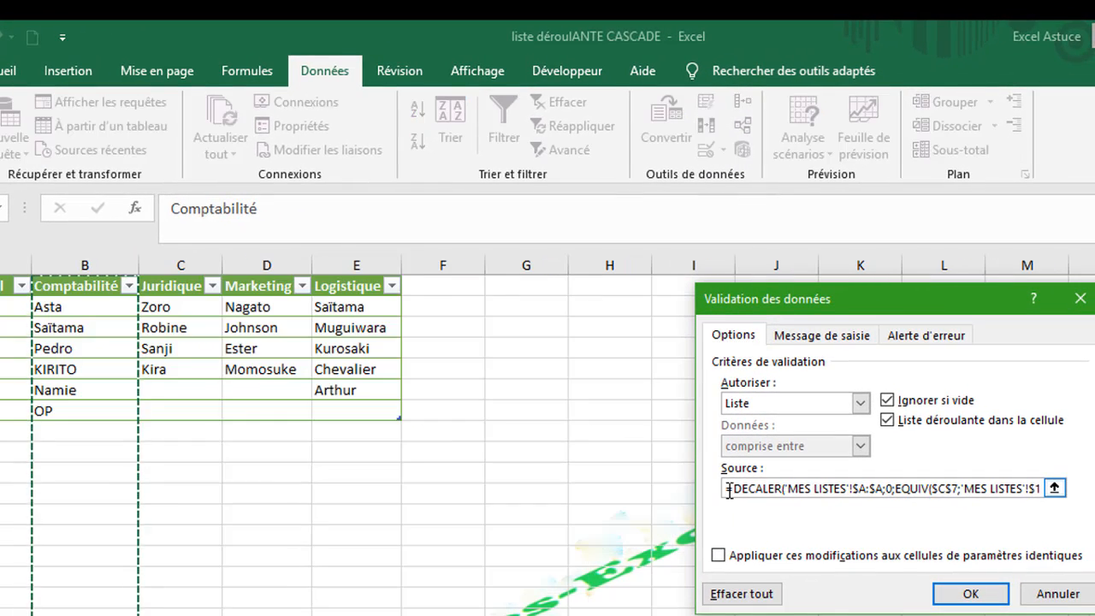
key("End")
key("ctrl+a")
key("Delete")
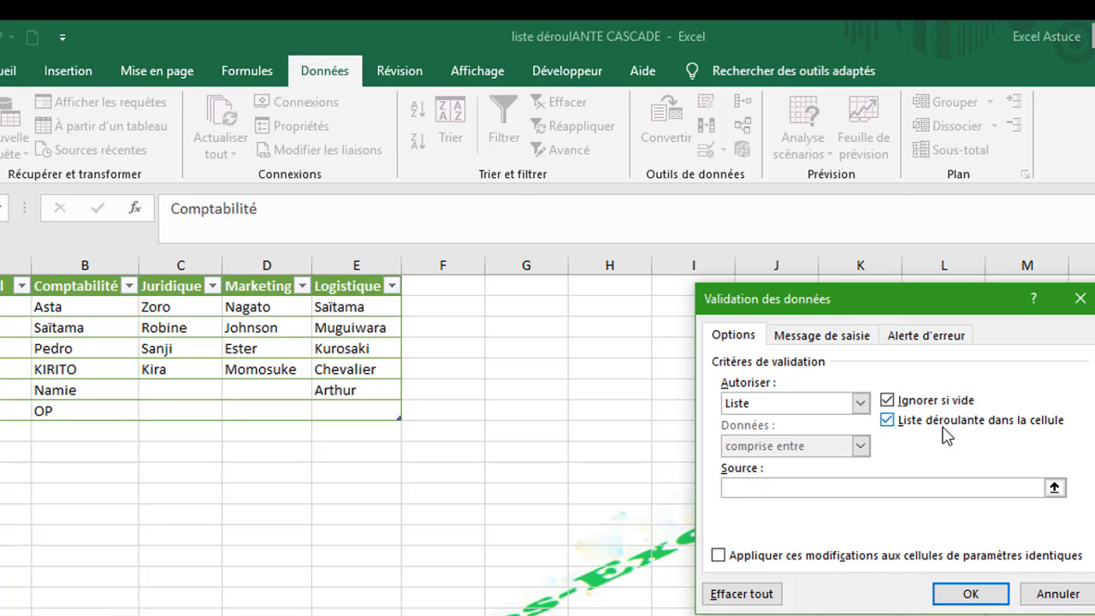
left_click_drag(803, 304, 871, 311)
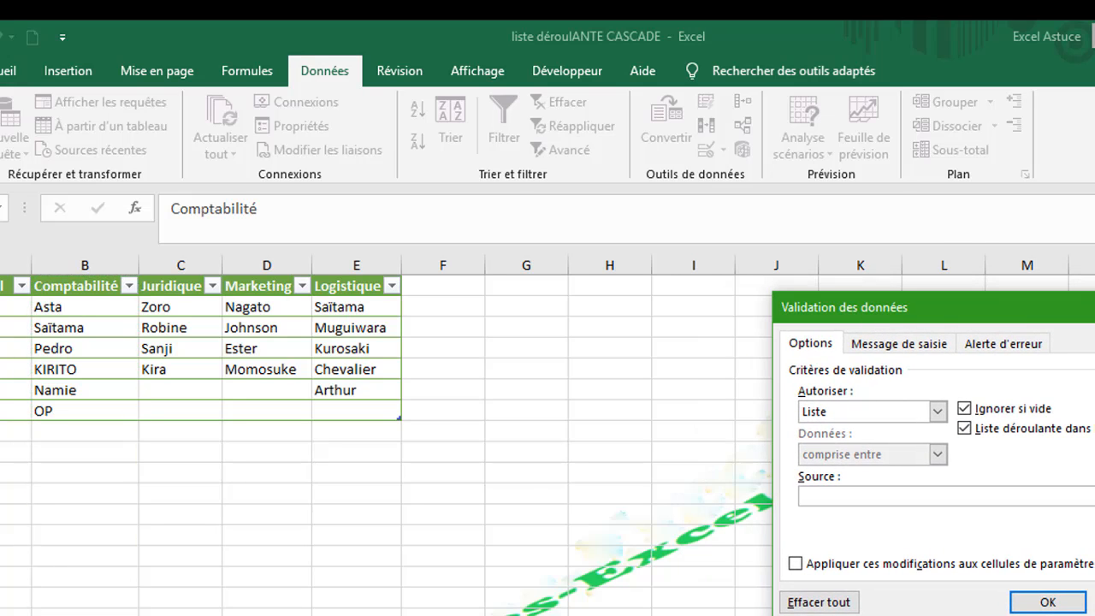
type("=")
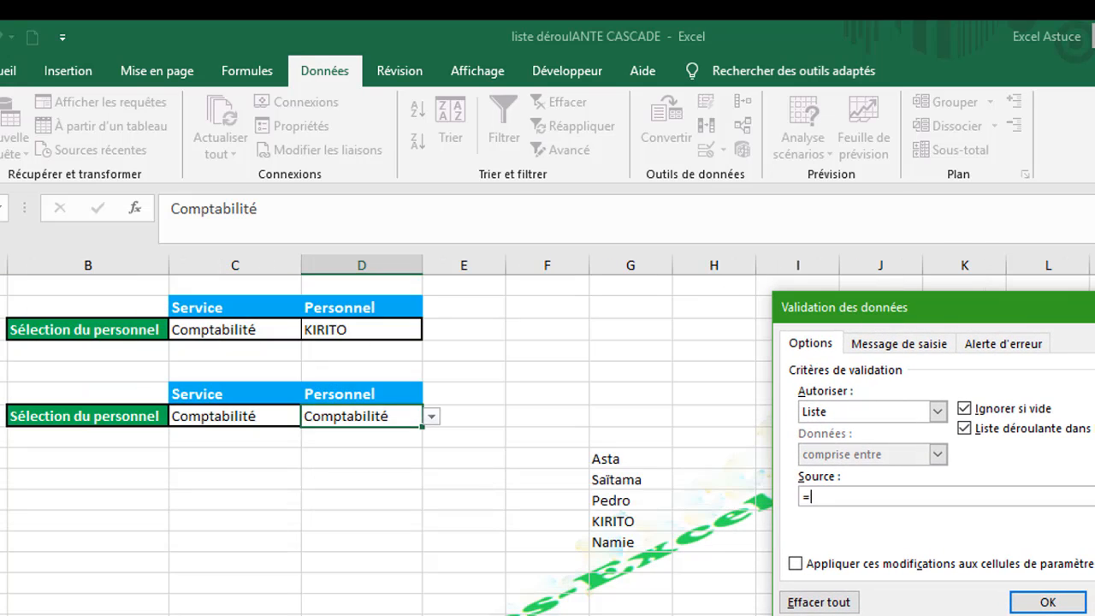
left_click(619, 265)
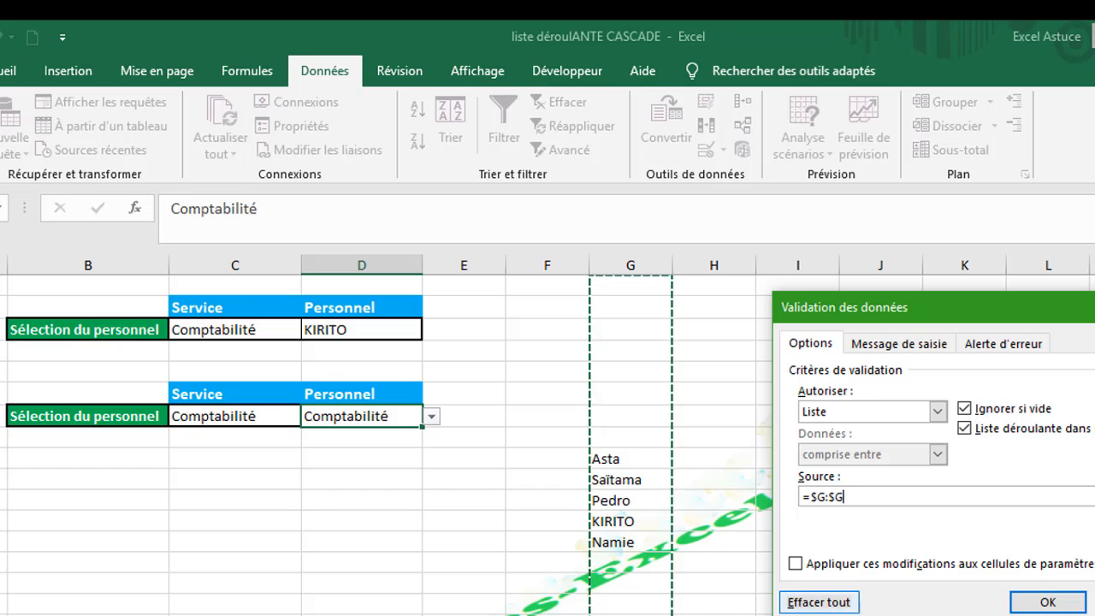
left_click(966, 409)
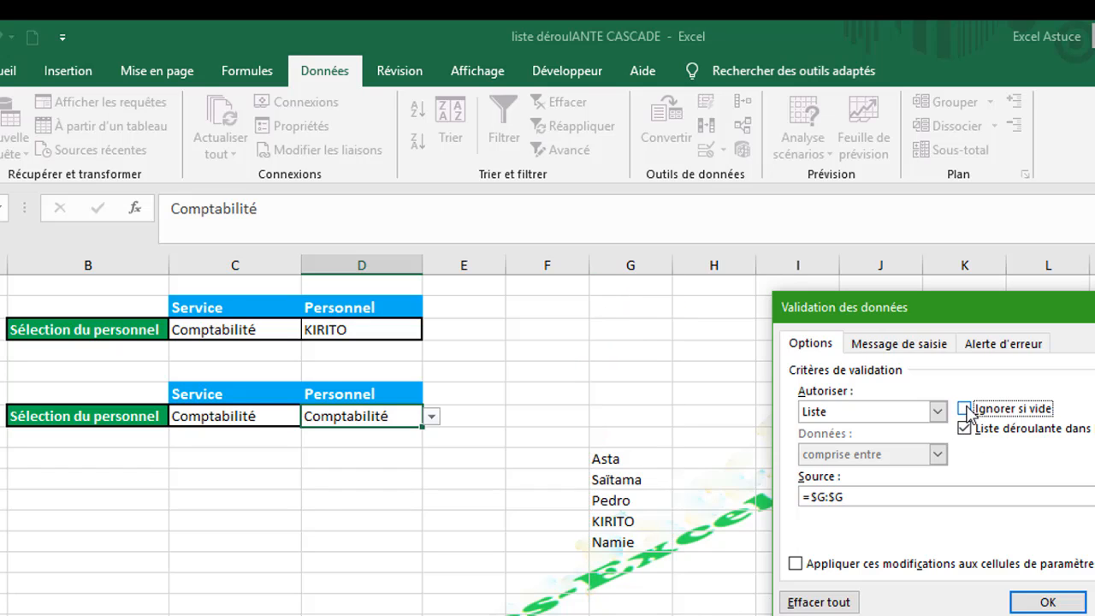
left_click(880, 496)
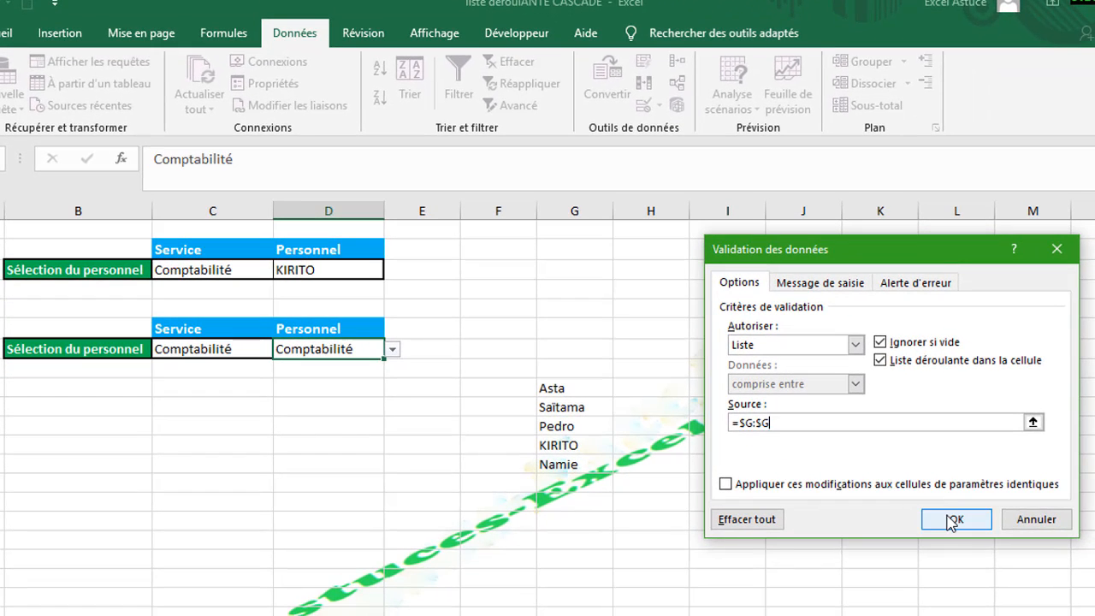
left_click(953, 521)
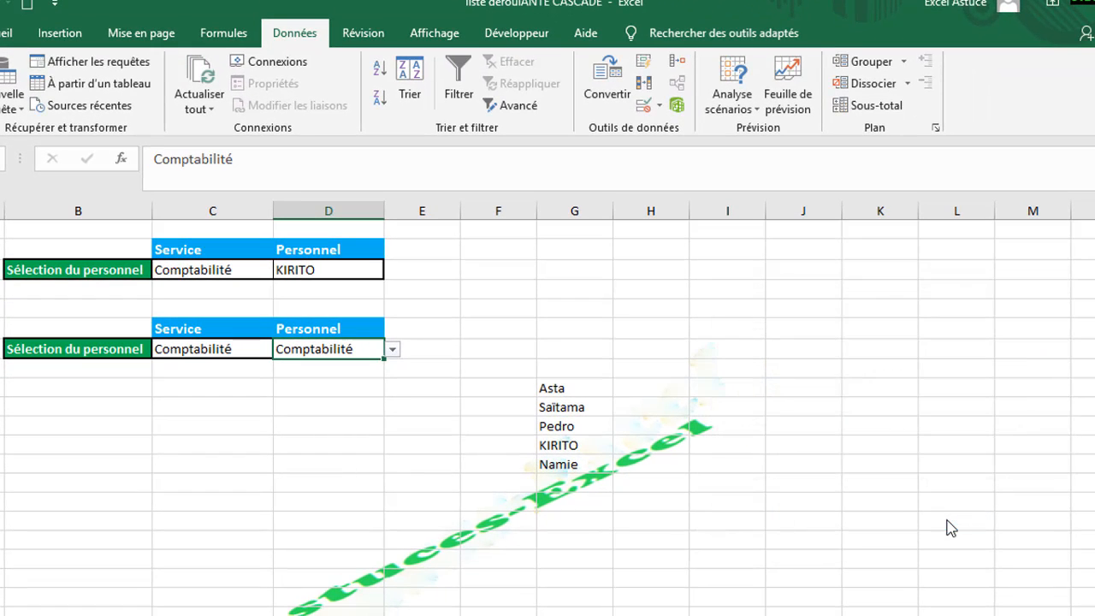
- Test D7's drop-down by choosing a blank entry, followed by the last employee in the list
left_click(393, 350)
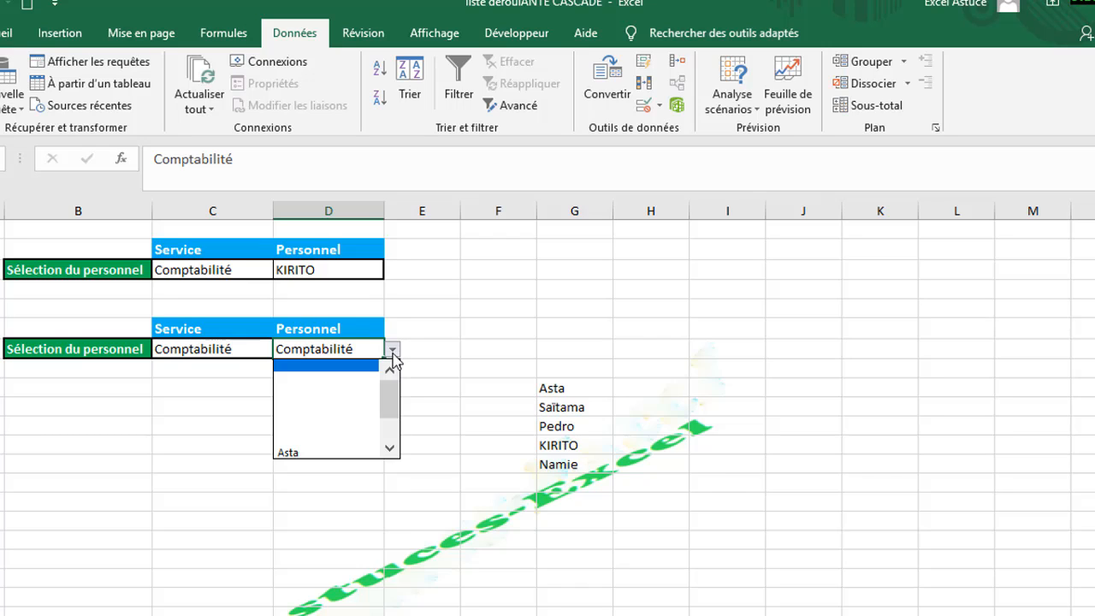
left_click(345, 404)
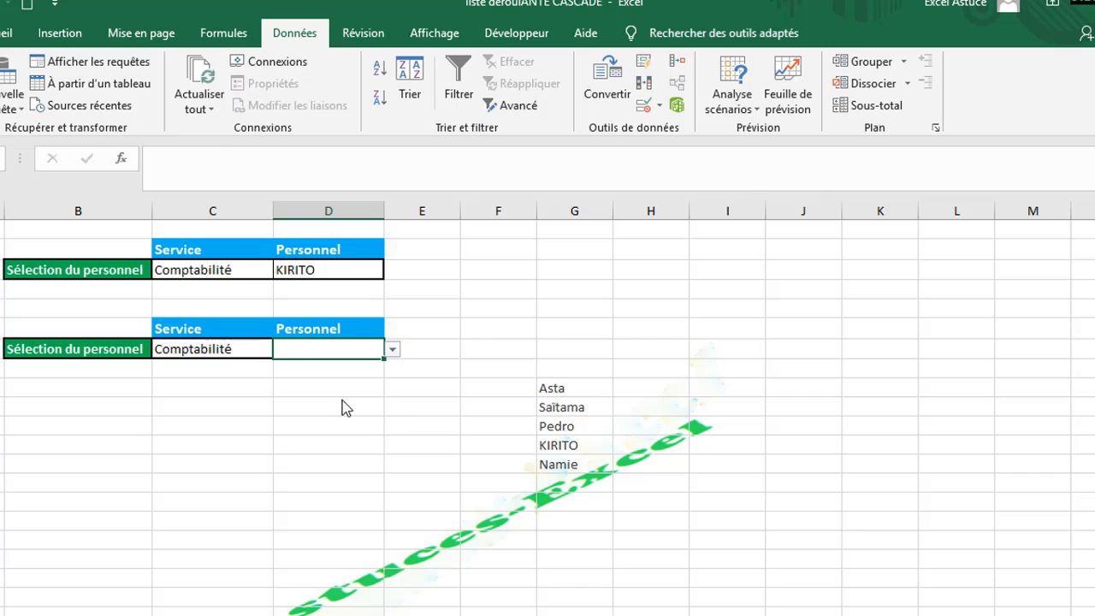
left_click(392, 350)
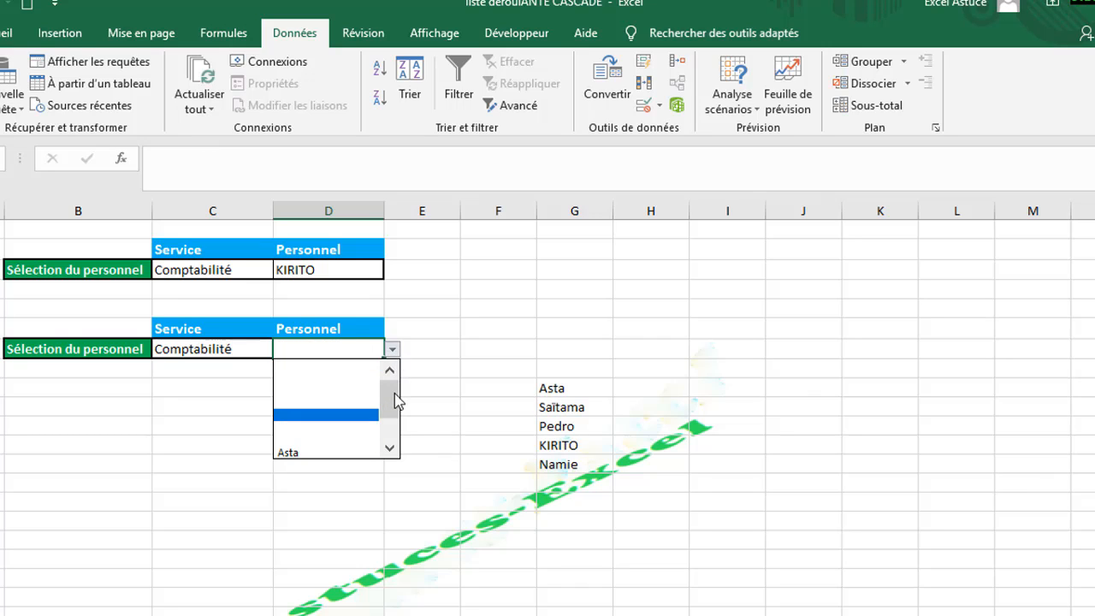
left_click_drag(393, 402, 391, 448)
left_click(370, 455)
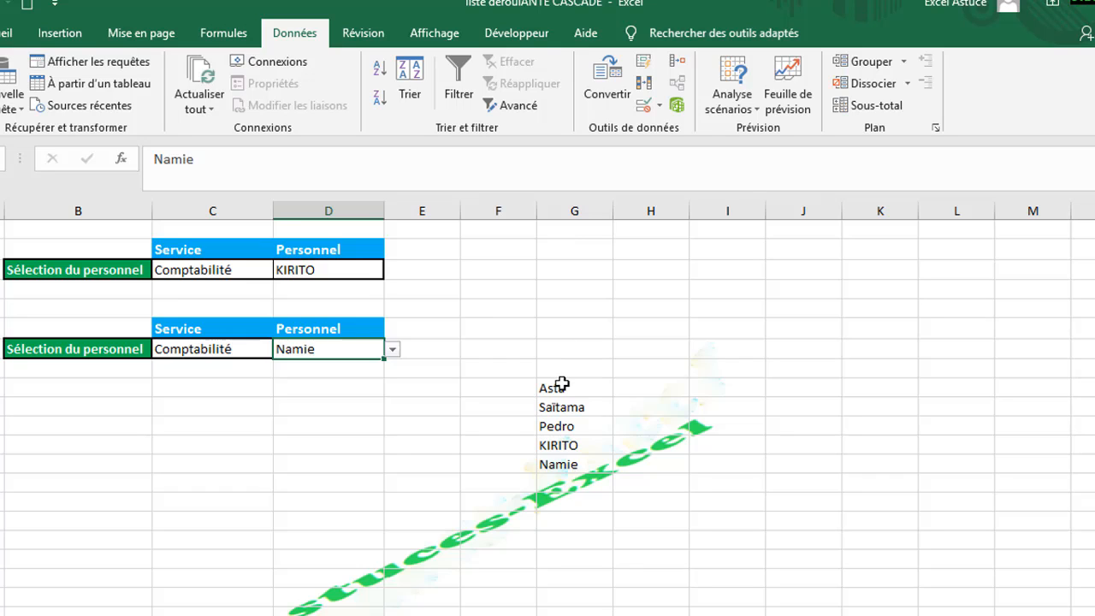
- Move the array result range G9:G13 up to start at G1 and review the entries in D7's drop-down
left_click_drag(560, 385, 559, 471)
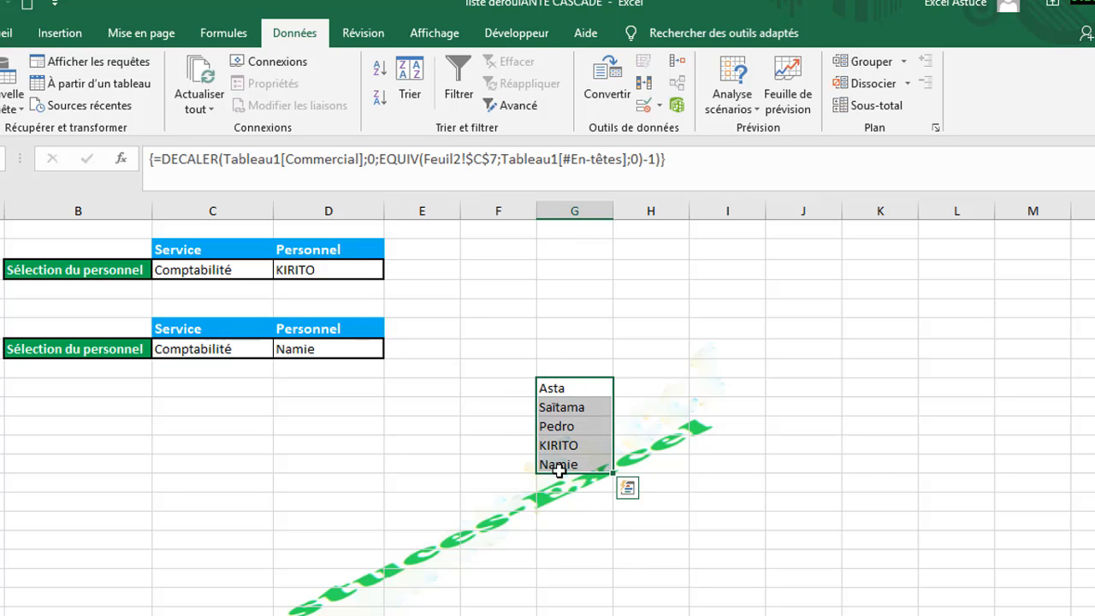
left_click_drag(559, 380, 574, 235)
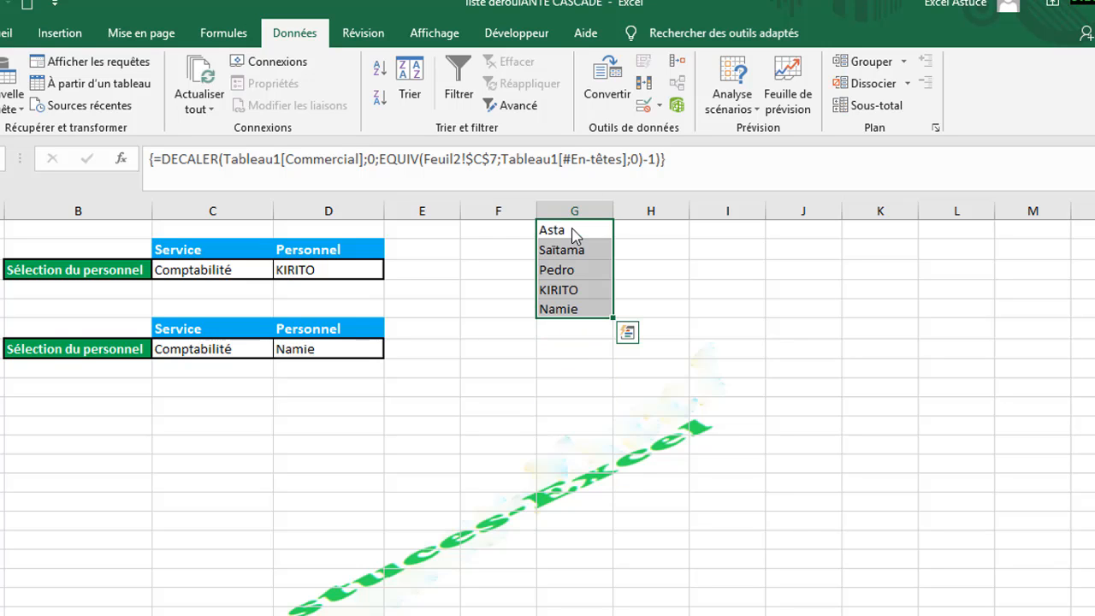
left_click(328, 349)
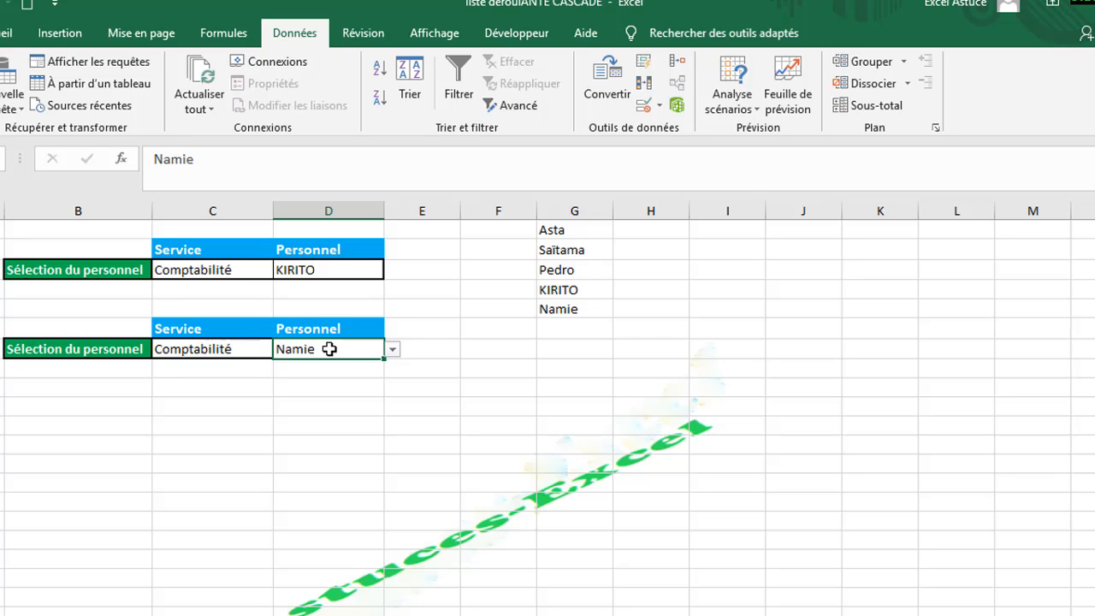
left_click(393, 349)
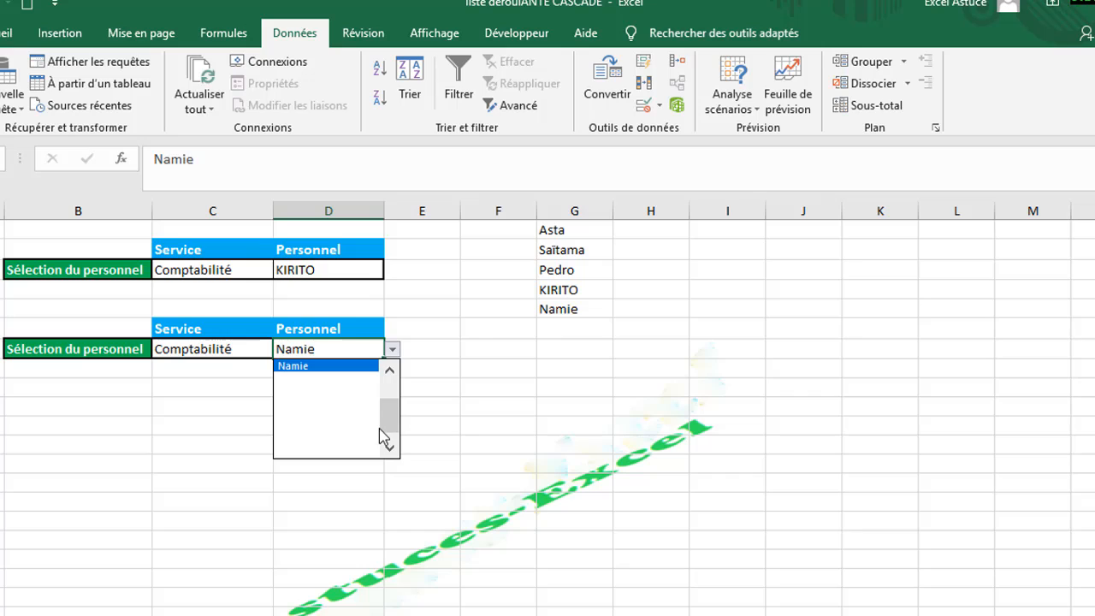
left_click_drag(387, 434, 392, 402)
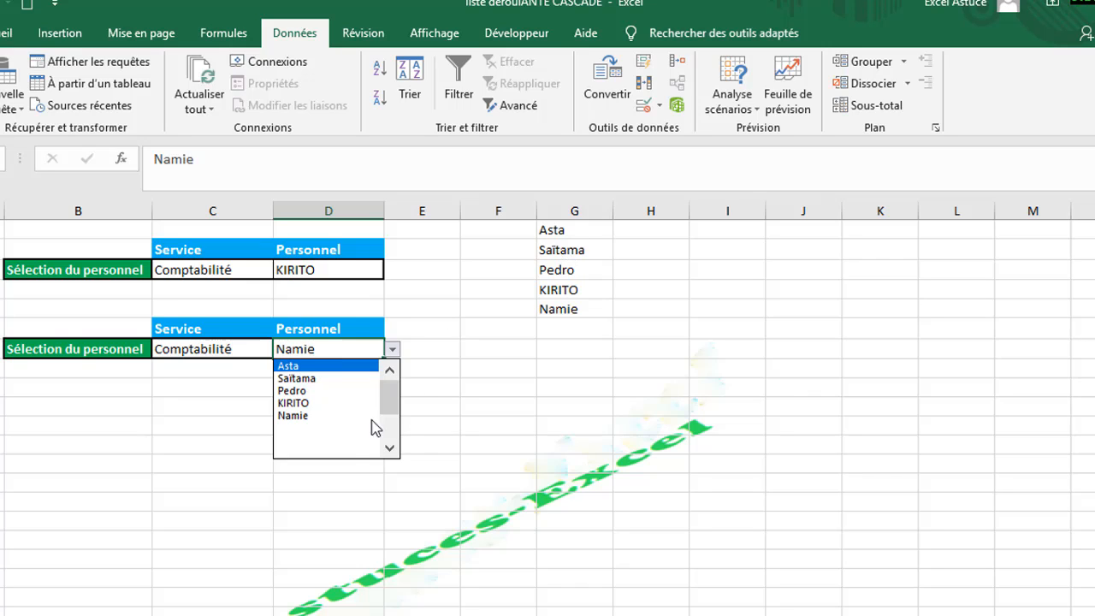
left_click_drag(388, 406, 381, 450)
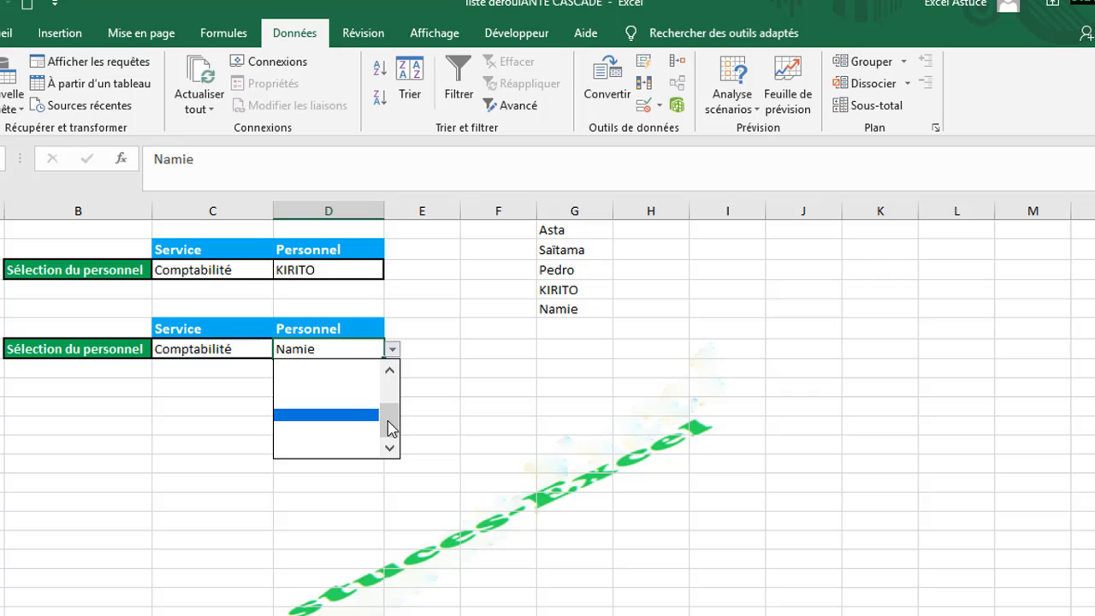
left_click_drag(391, 409, 385, 383)
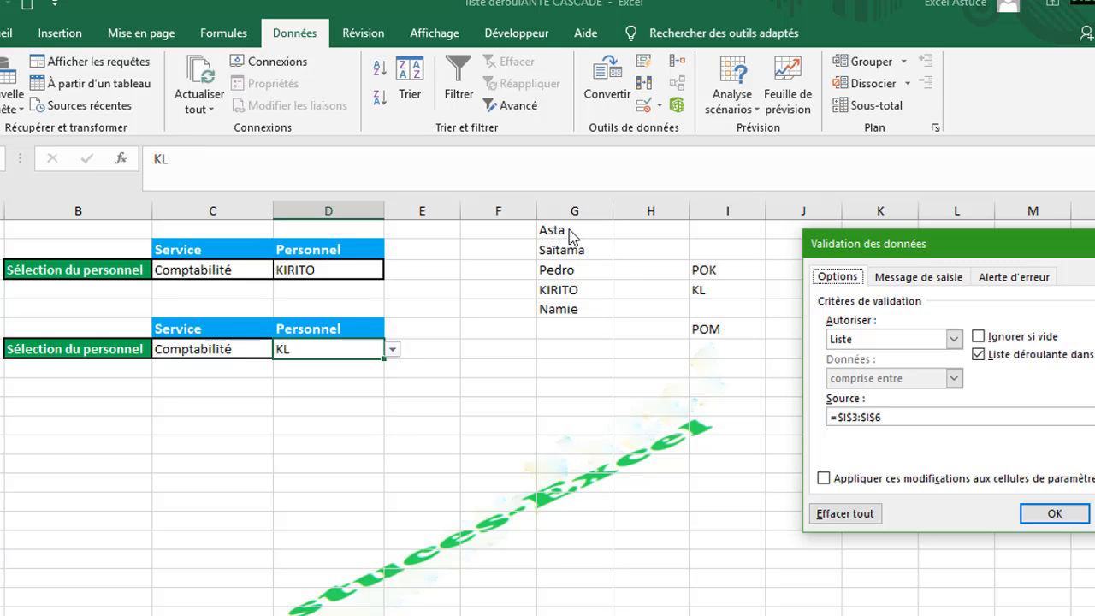
- Try to set the list source in D7's data validation to =$G$1:$G$5, and cancel the settings
left_click_drag(910, 417, 824, 416)
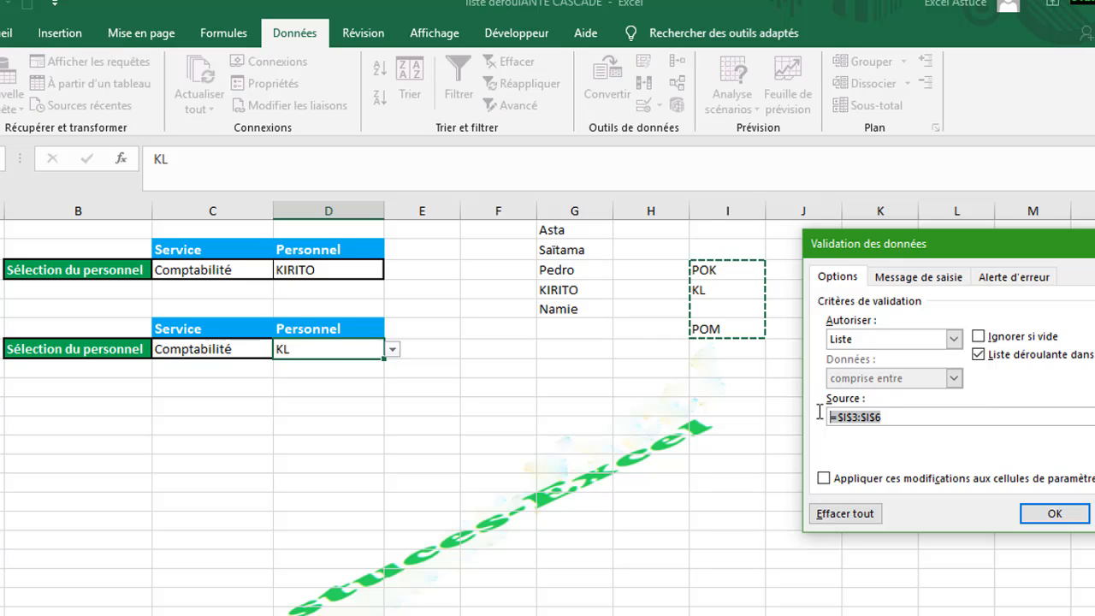
left_click(585, 233)
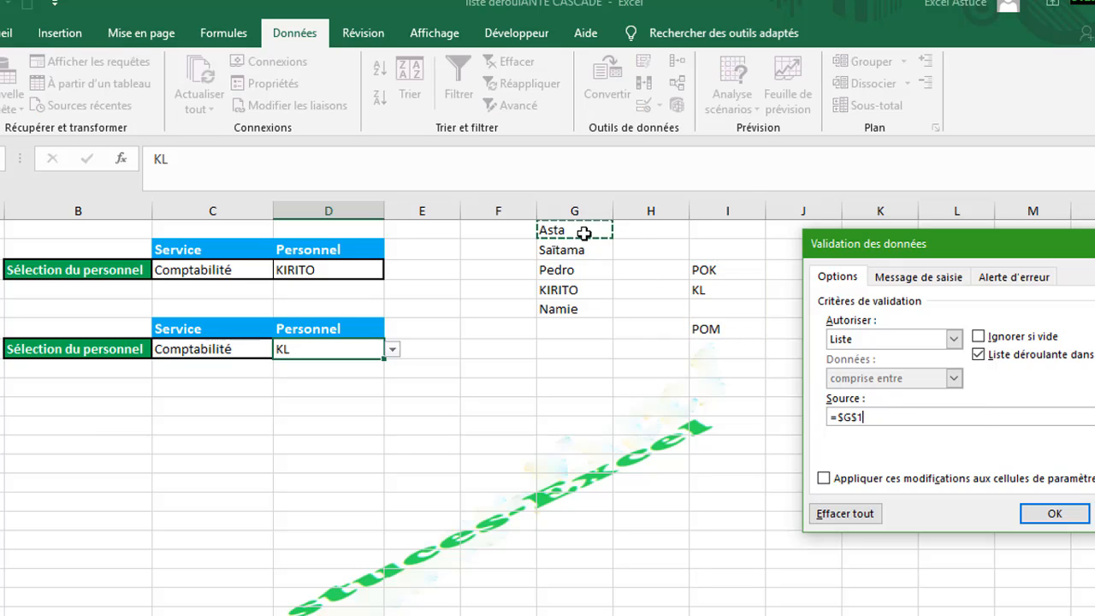
left_click_drag(585, 233, 570, 308)
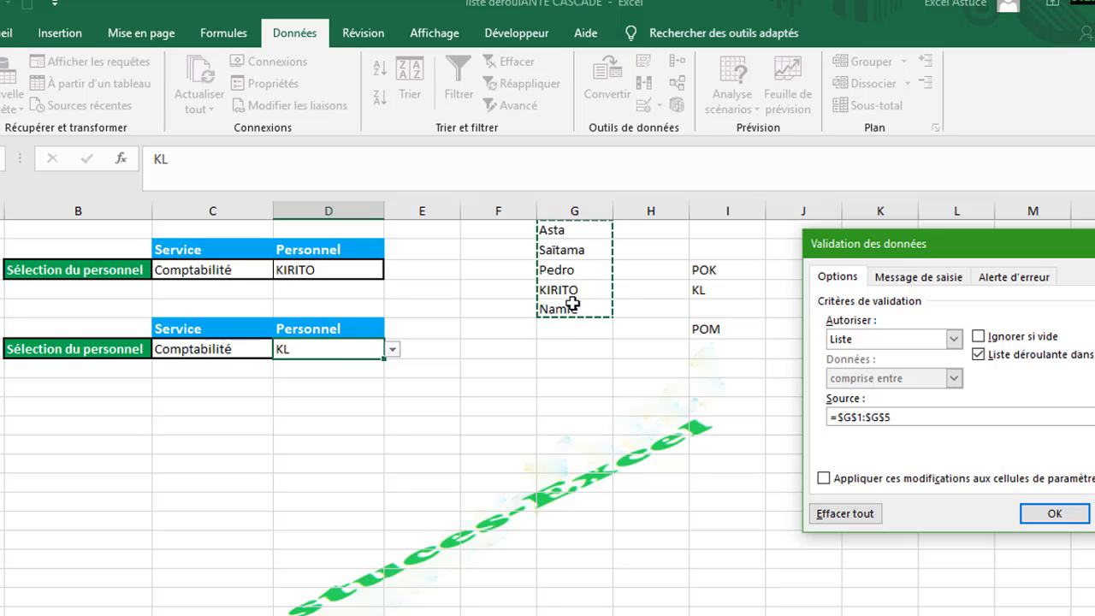
left_click(898, 416)
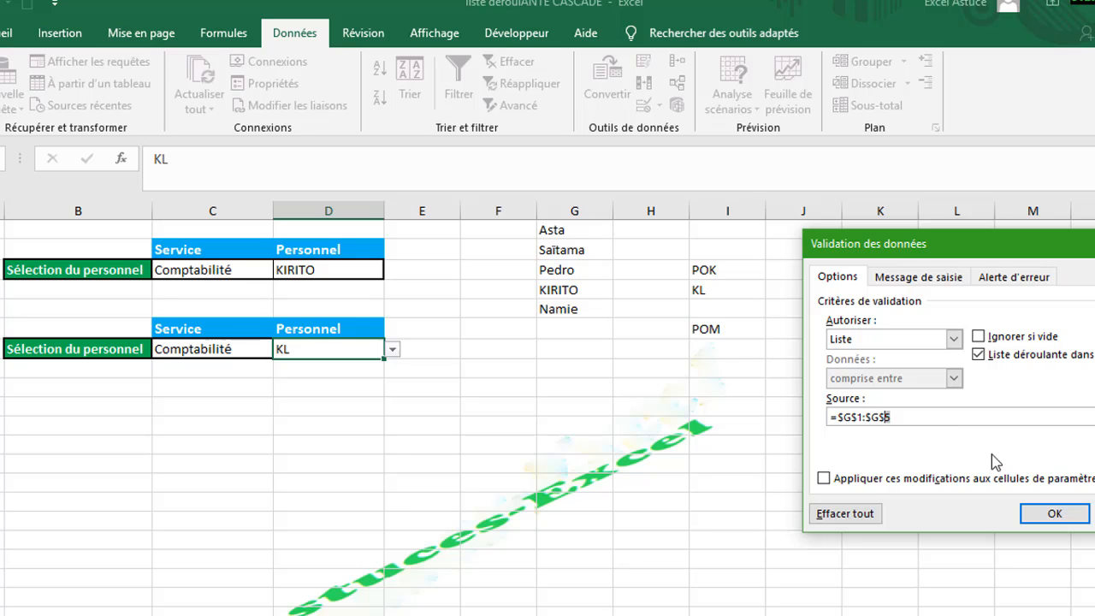
key("Escape")
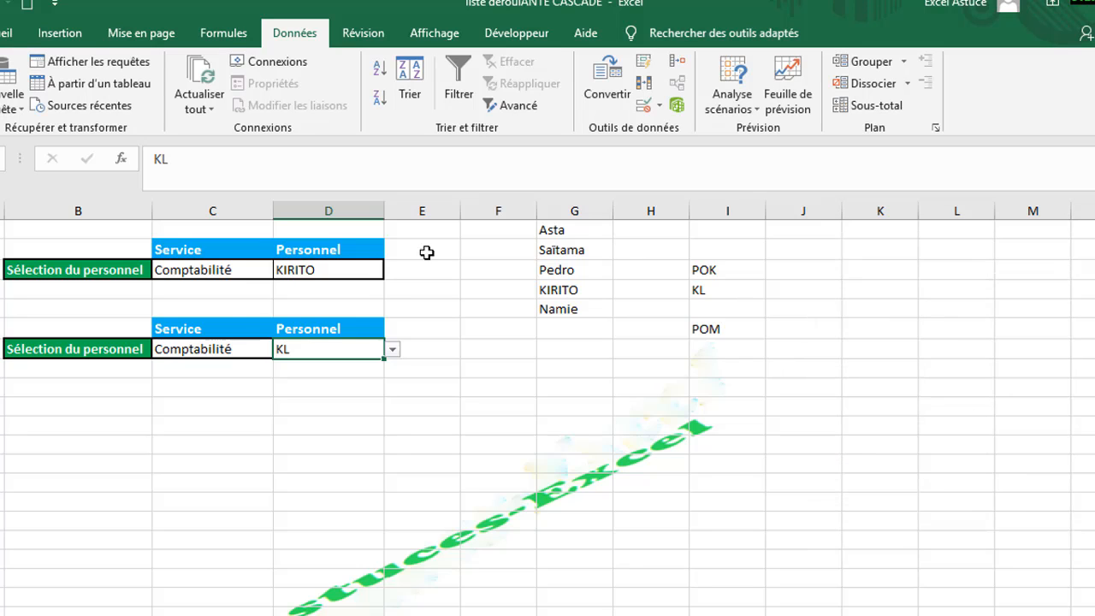
- Change the selected service in C7 to Marketing
left_click(216, 348)
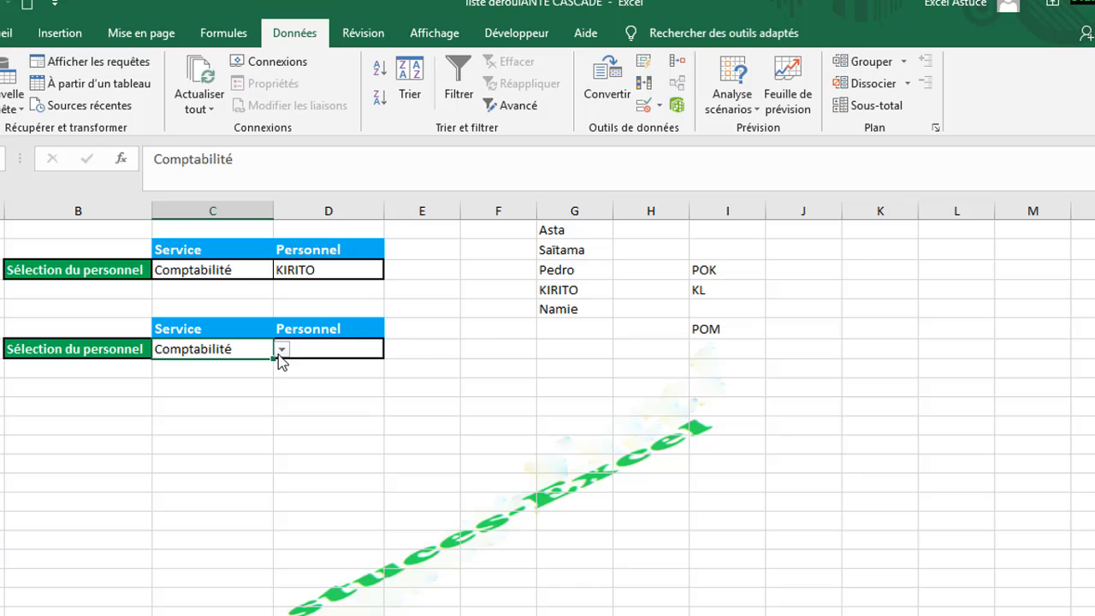
left_click(282, 349)
left_click(225, 402)
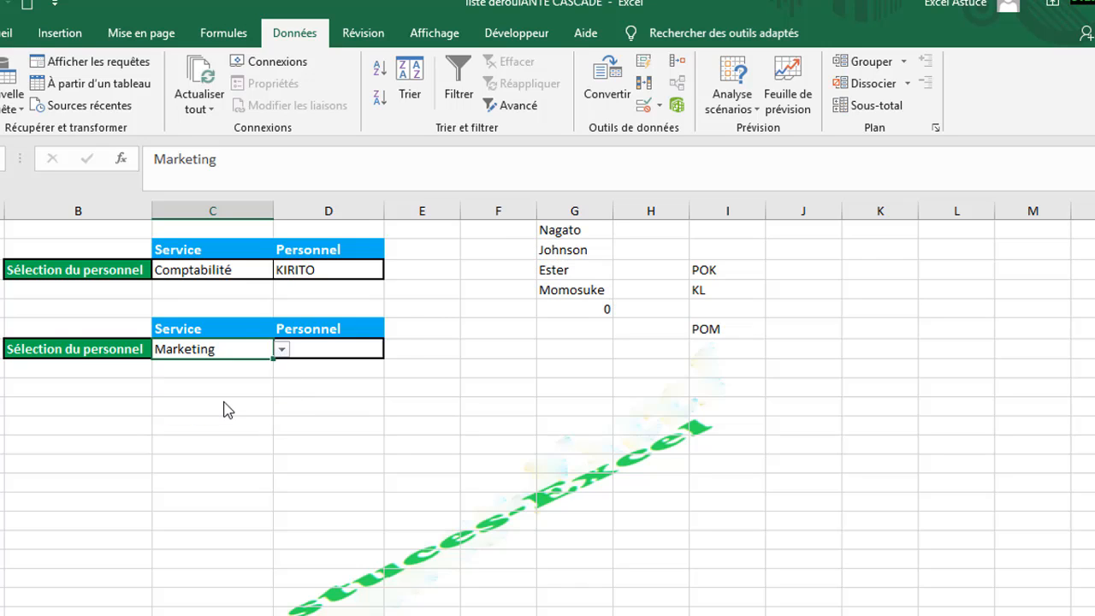
- Compare the last result cell G5 with the empty cells in rows 6 and 7 under Juridique on the MES LISTES sheet
left_click(569, 308)
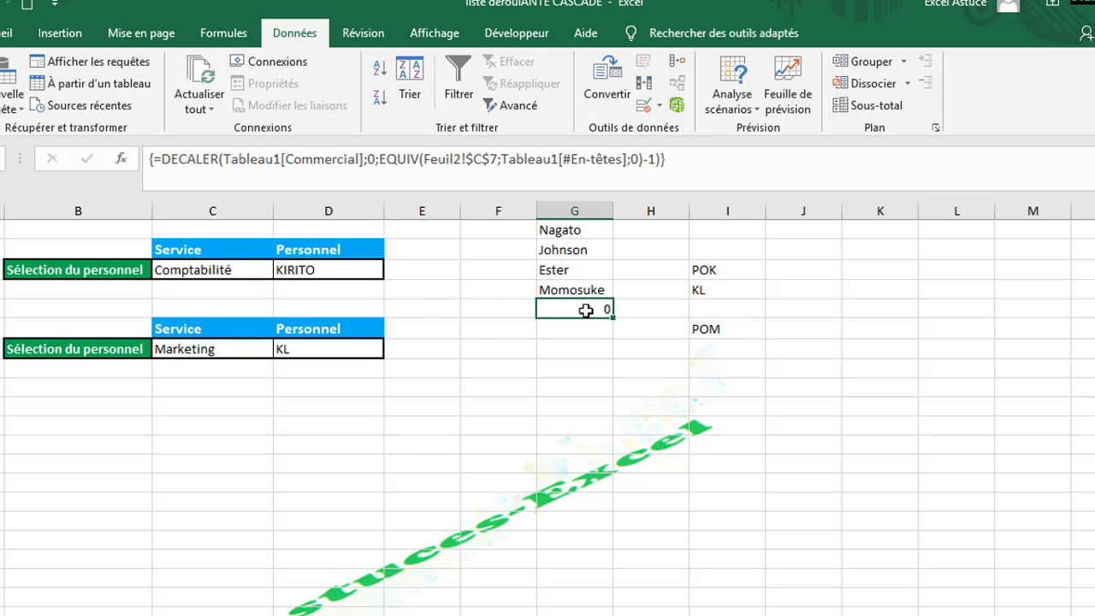
left_click(111, 612)
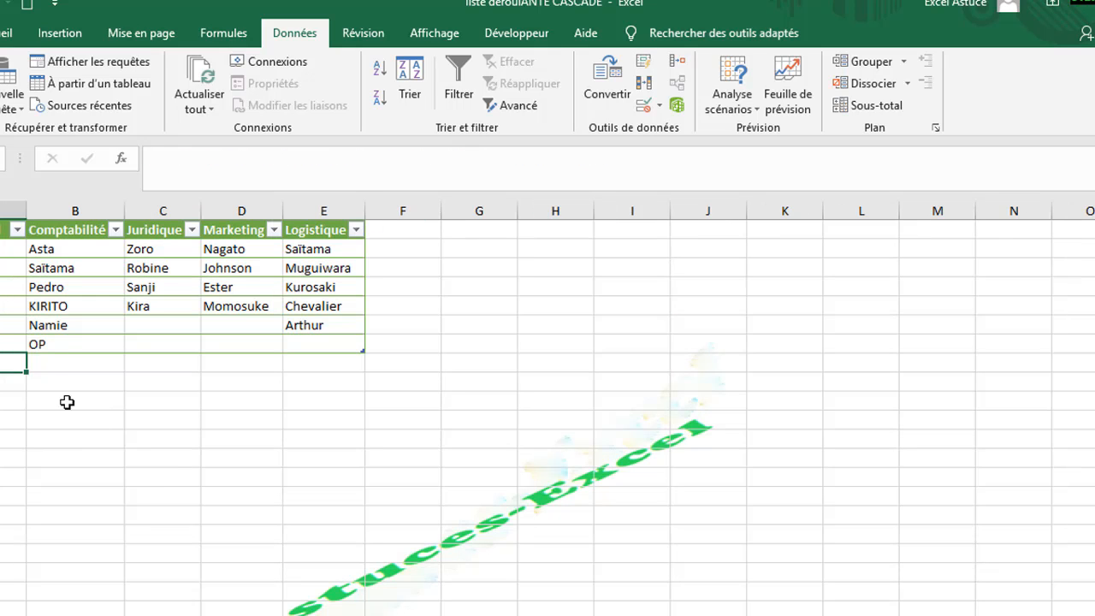
left_click(152, 324)
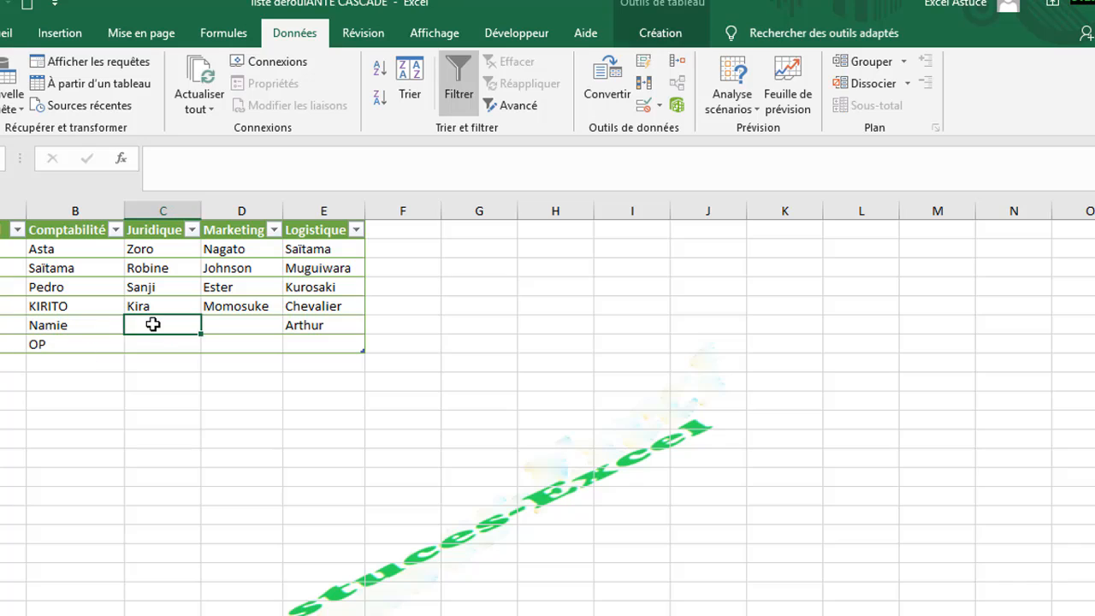
left_click(156, 344)
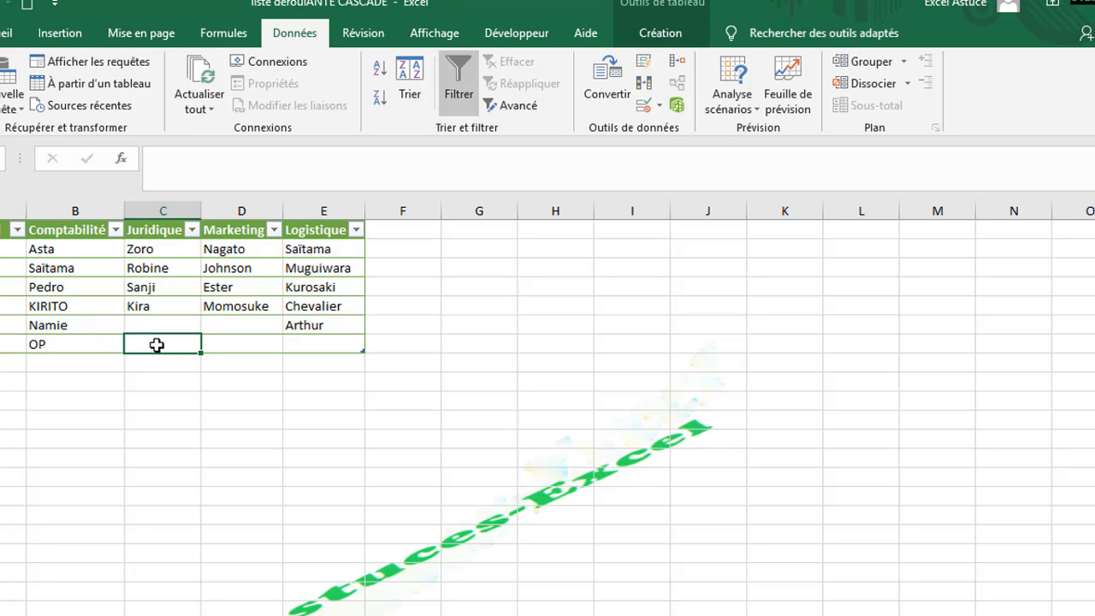
left_click(180, 323)
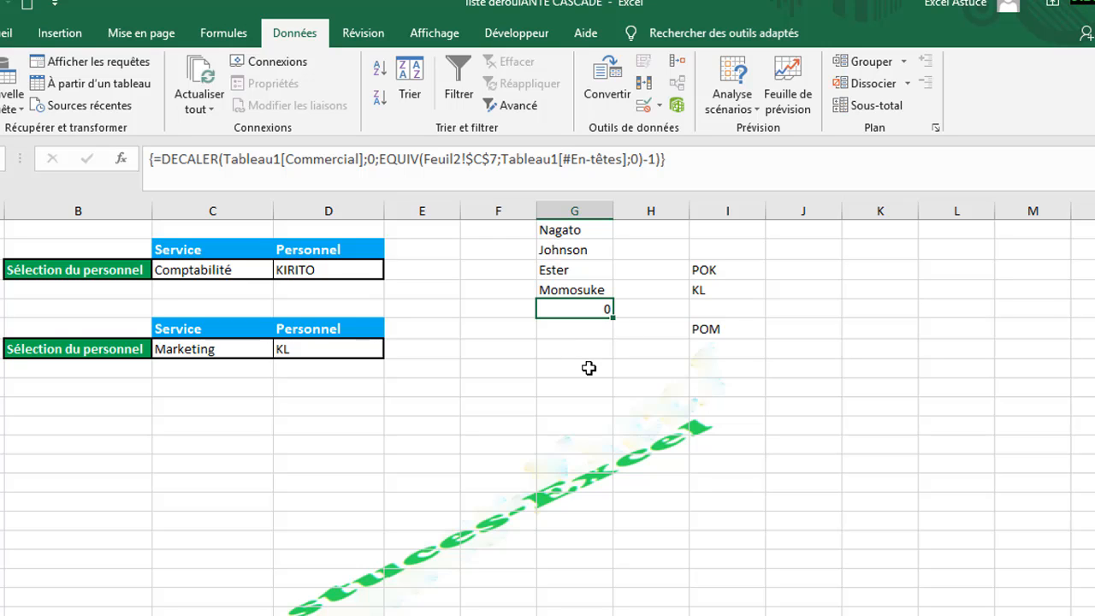
- Count the non-empty cells of column G in J9 with the formula =NBVAL(G:G)
left_click(589, 368)
left_click(802, 389)
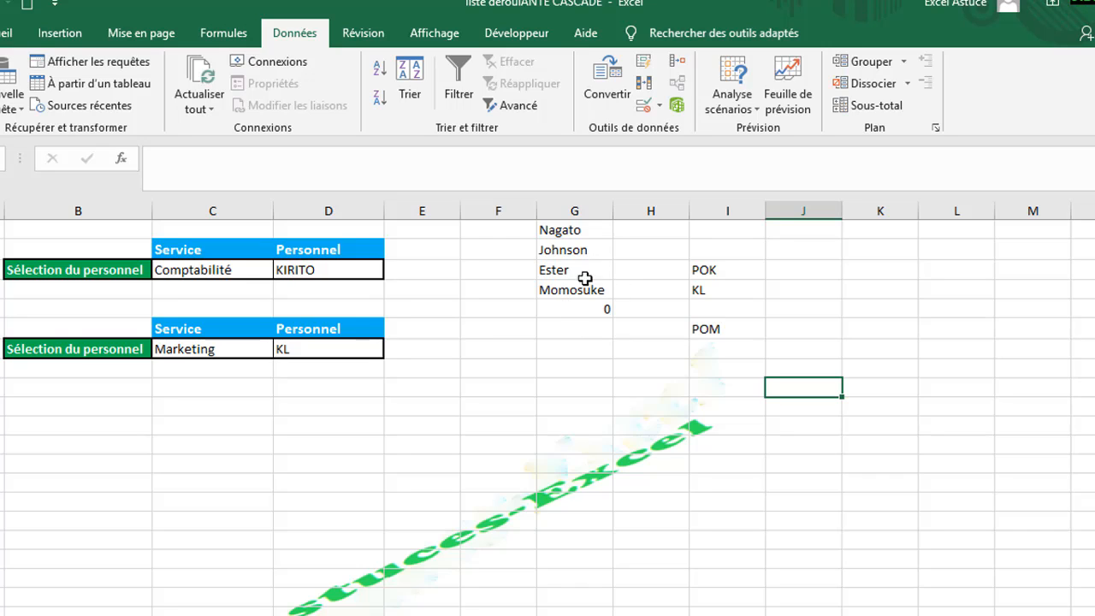
type("+")
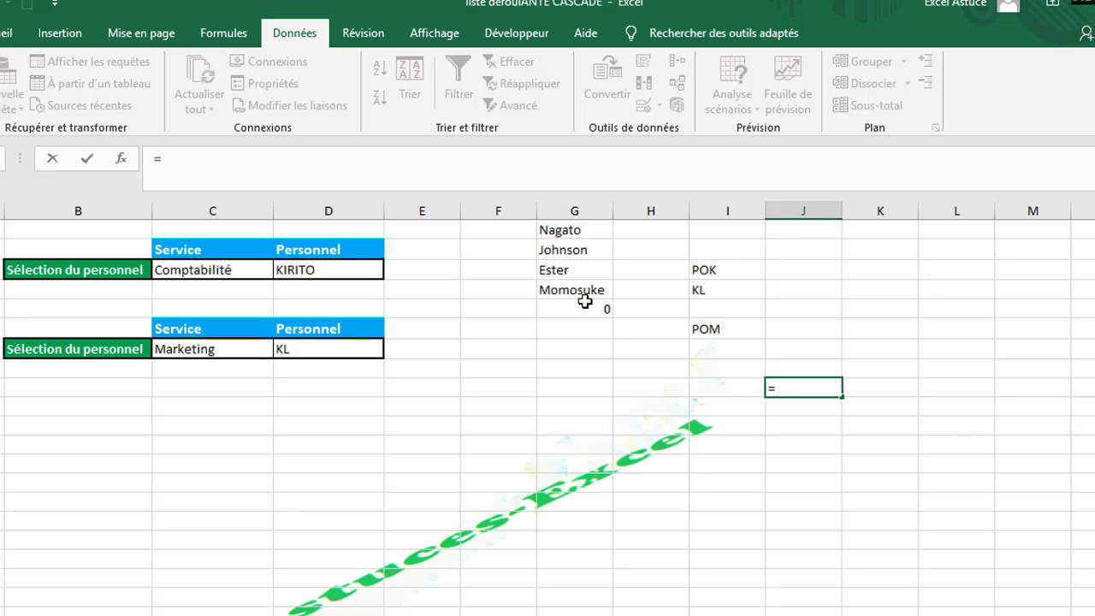
type("nbv")
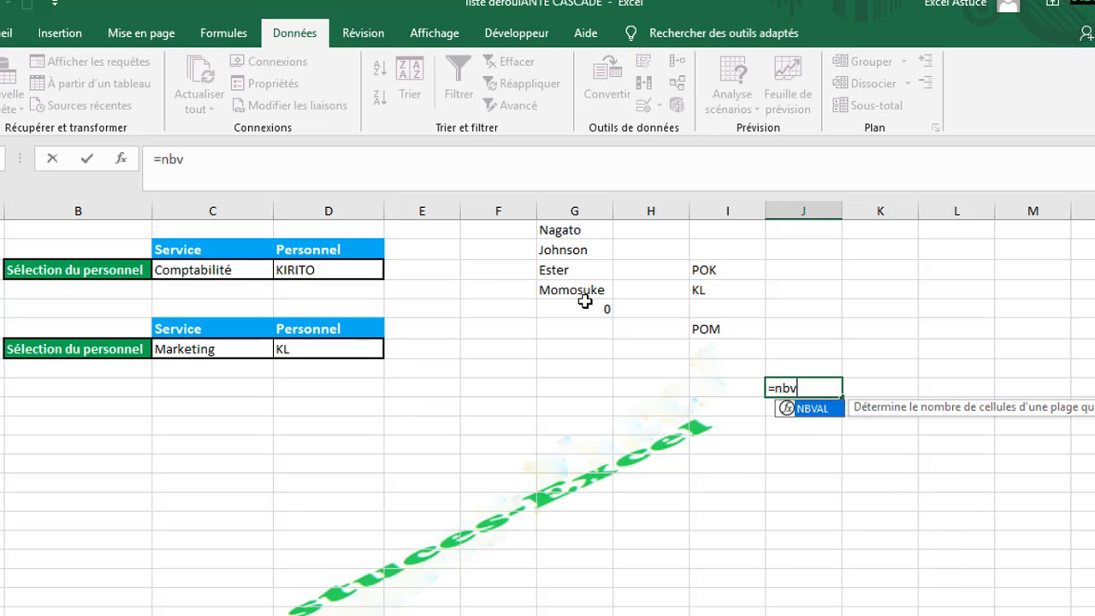
double_click(830, 409)
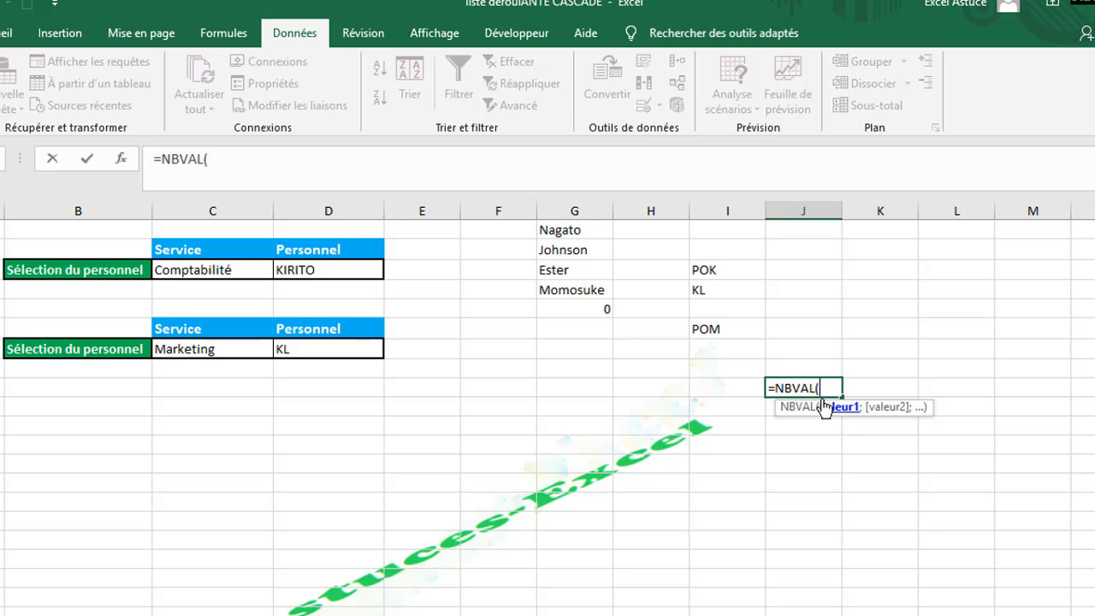
left_click(574, 212)
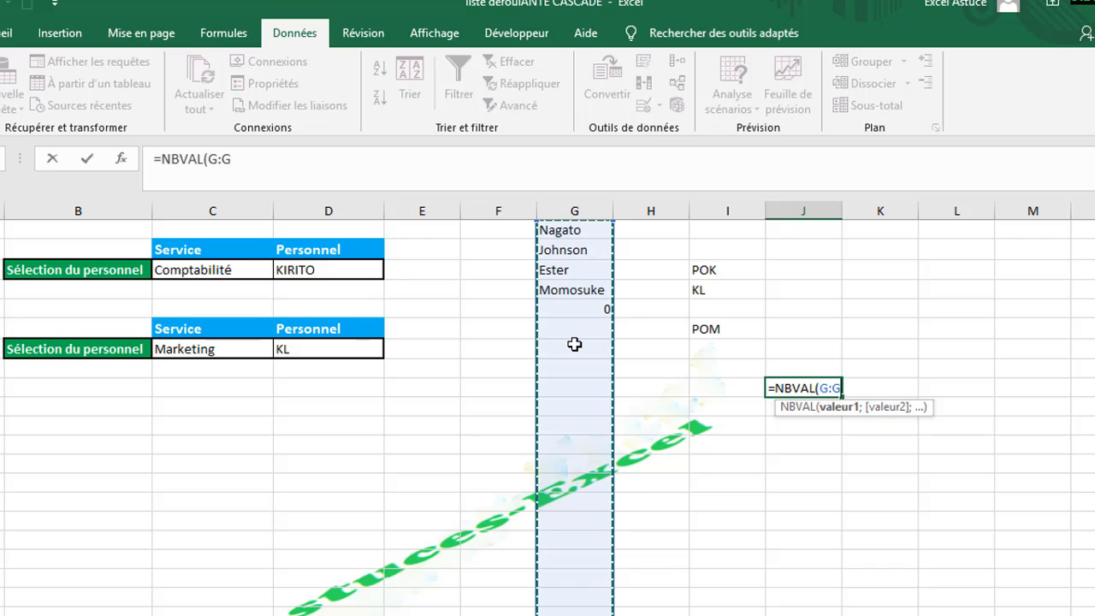
type(")")
key("Return")
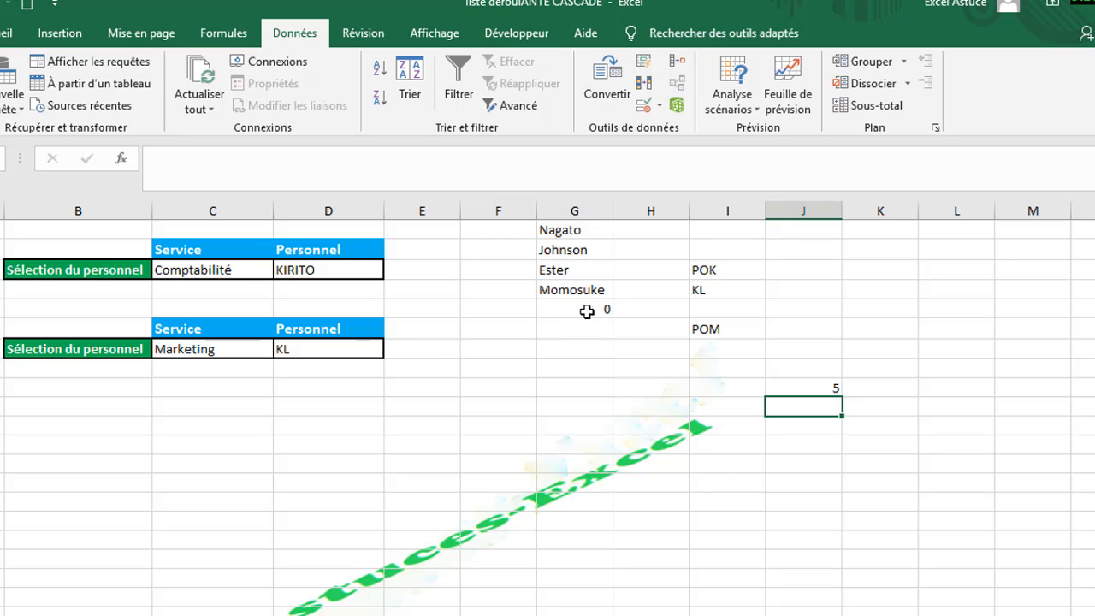
left_click(812, 387)
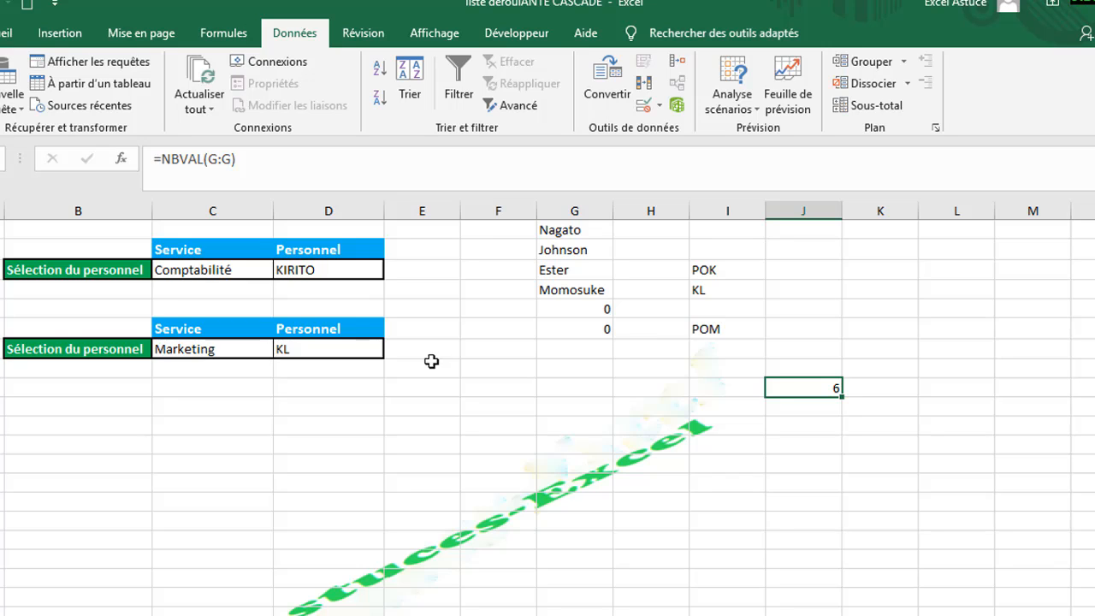
- Count the numeric cells of column G in J10 with the formula =NB(G:G)
left_click(793, 409)
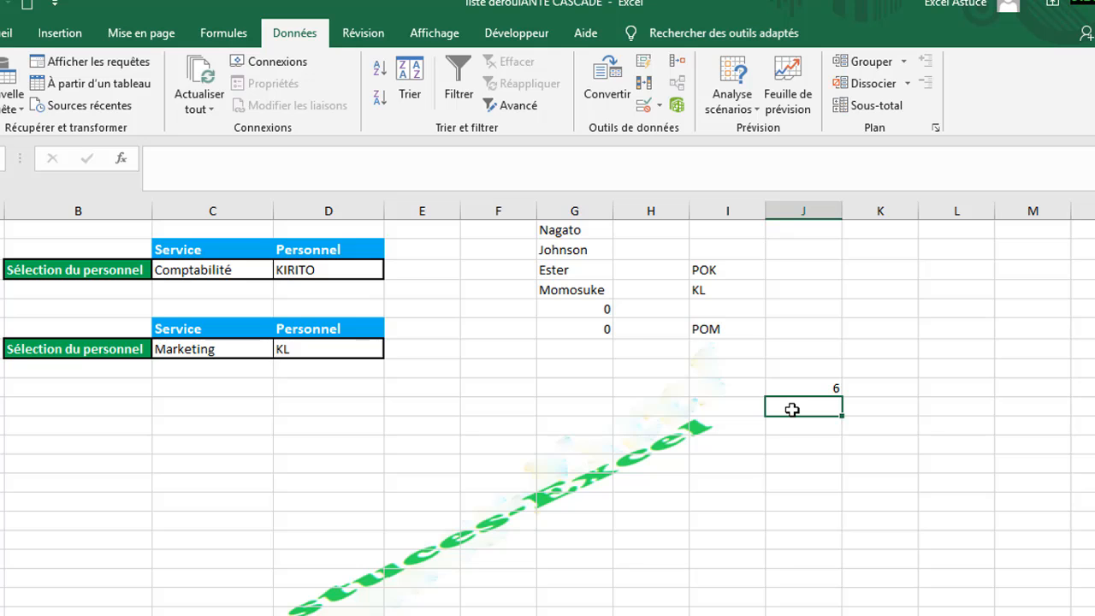
type("nb")
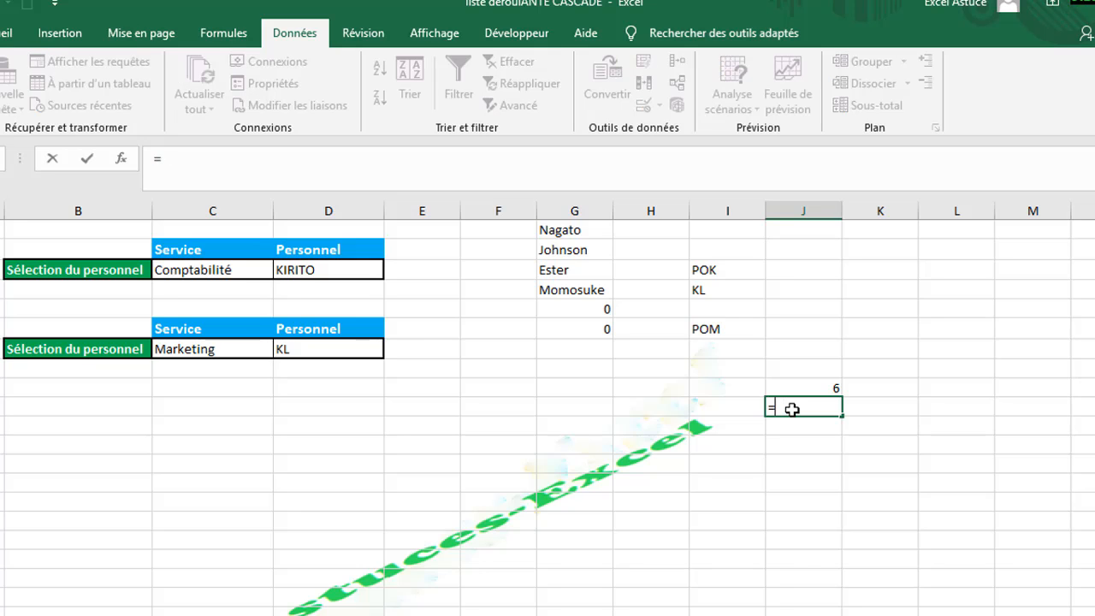
type("nb")
key("Tab")
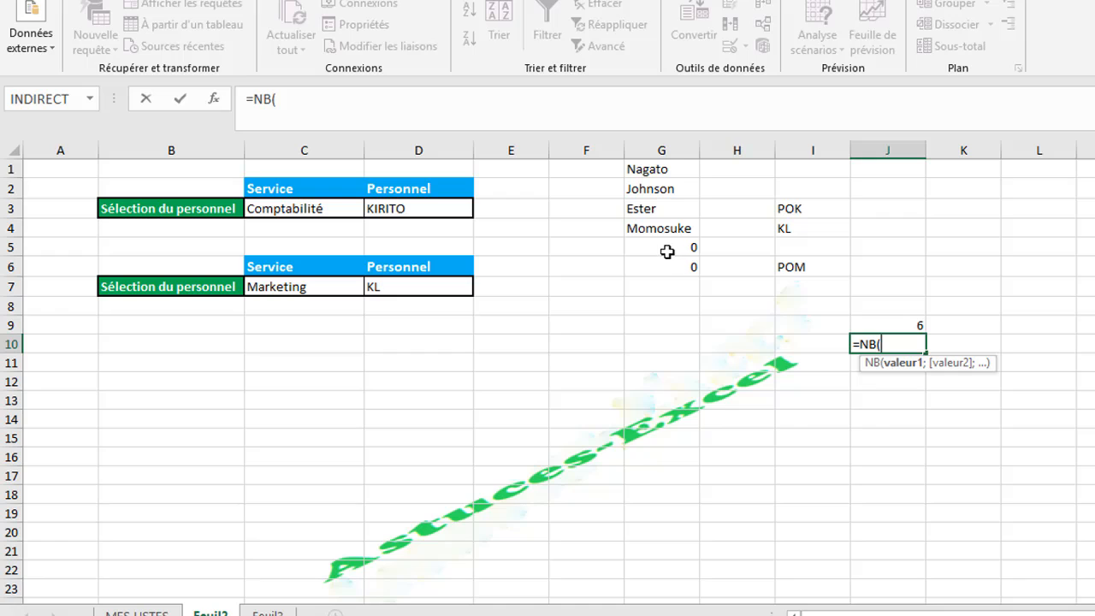
left_click(656, 152)
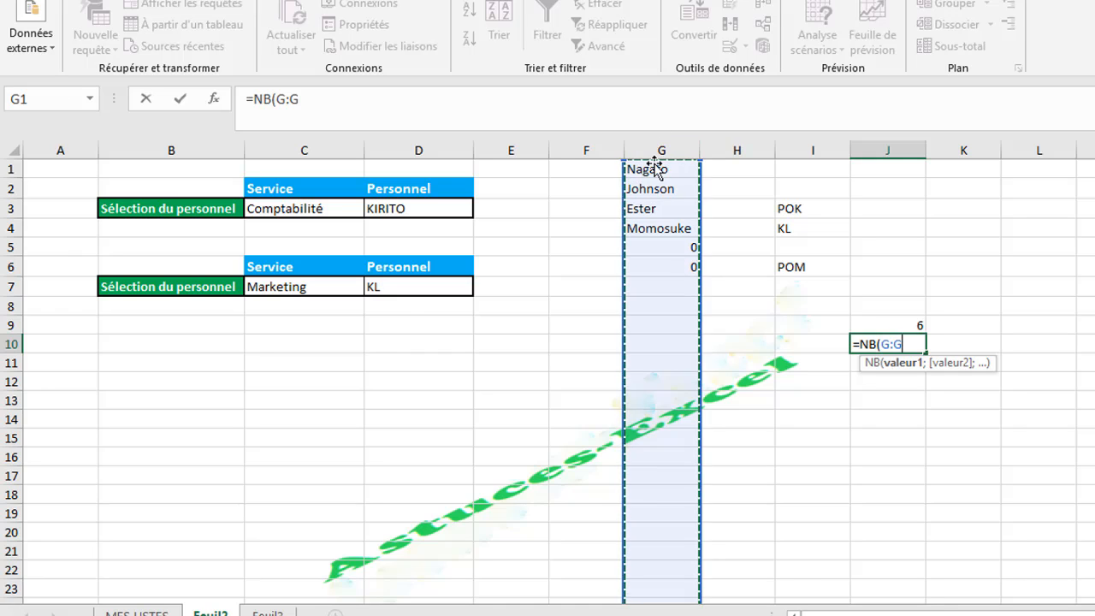
type(")")
key("Return")
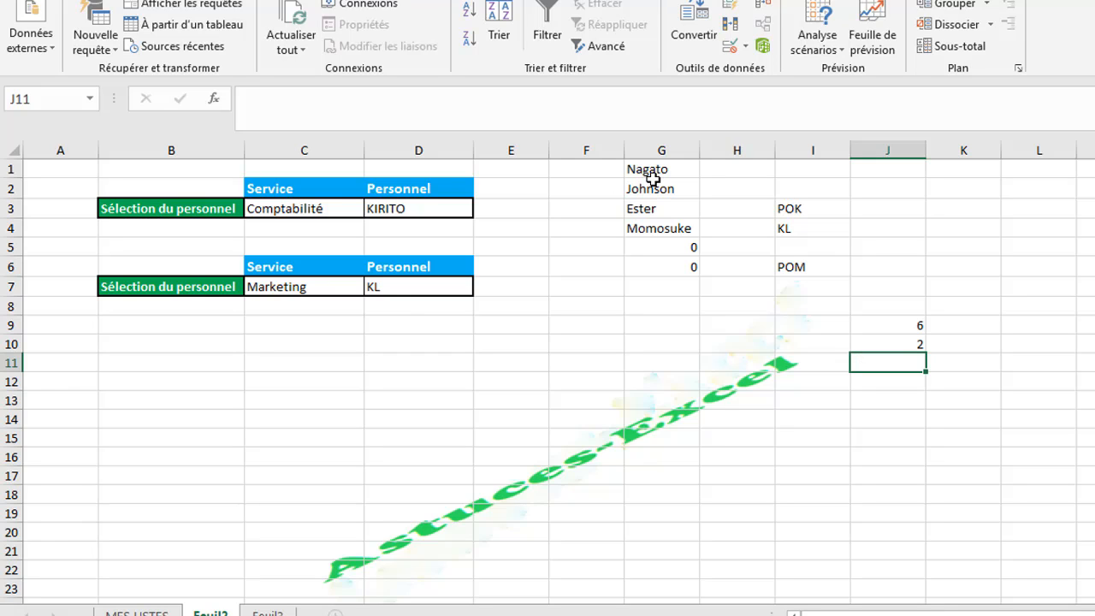
- Subtract the numeric count from the non-empty count in J11 with the formula =J9-J10
type("=")
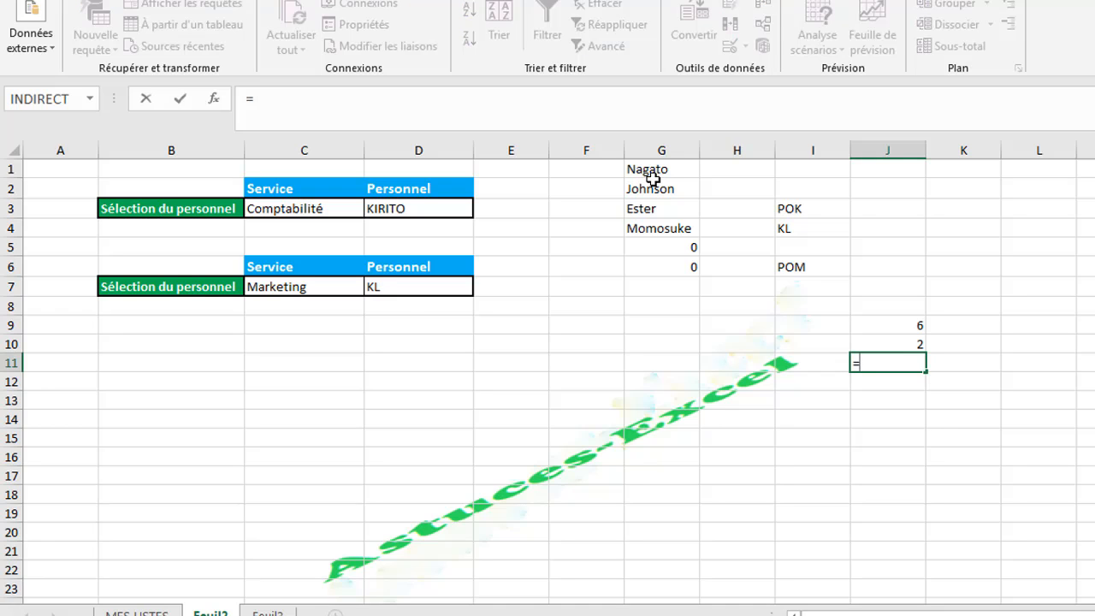
type("nbv")
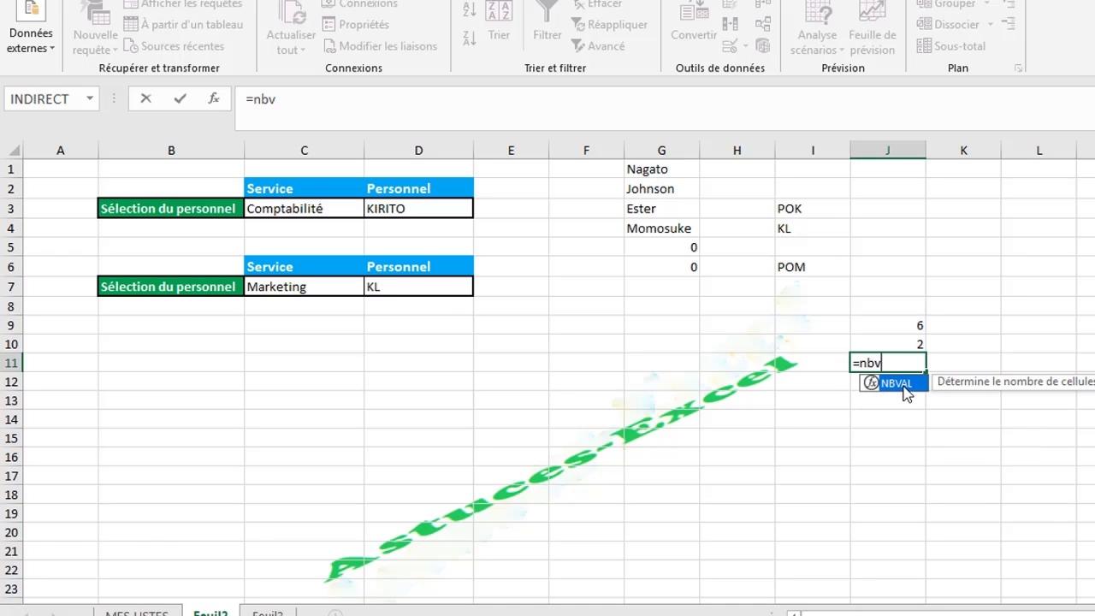
key("BackSpace")
key("BackSpace")
key("BackSpace")
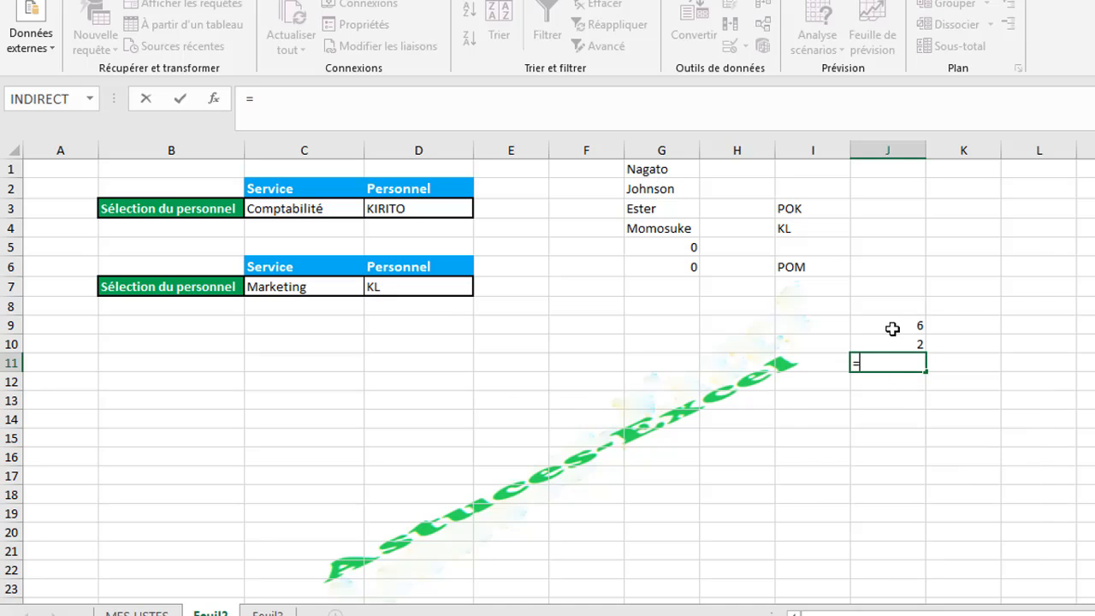
left_click(890, 326)
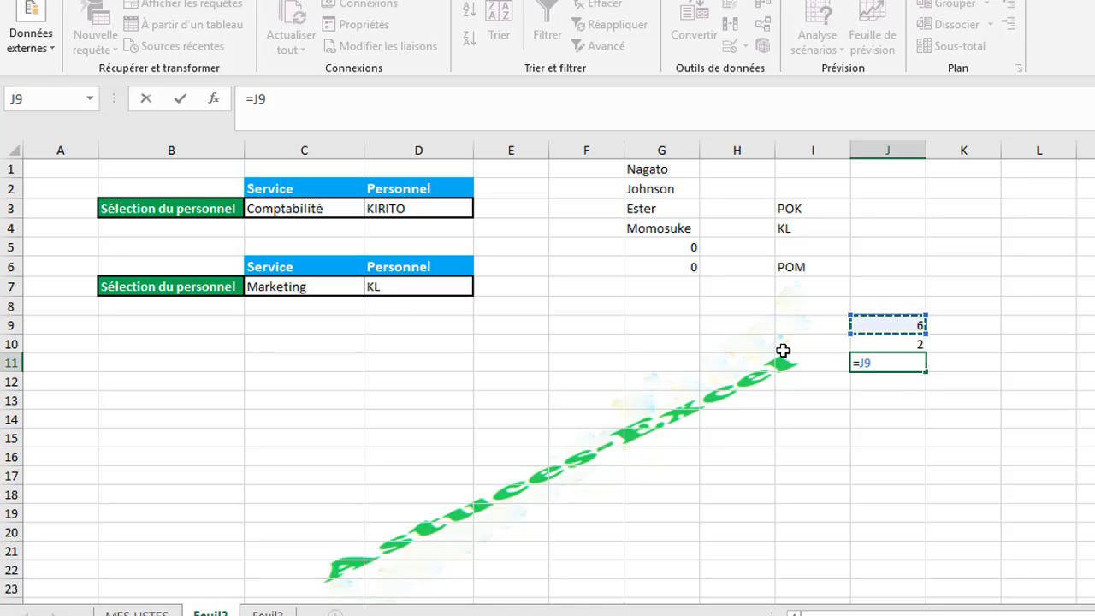
type("-")
left_click(890, 344)
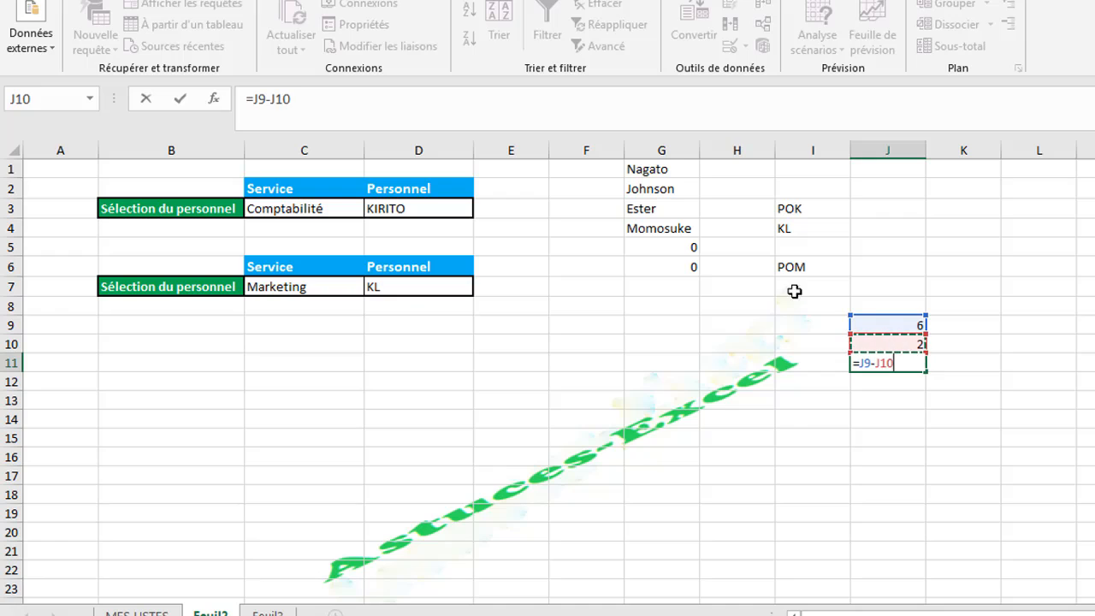
key("Return")
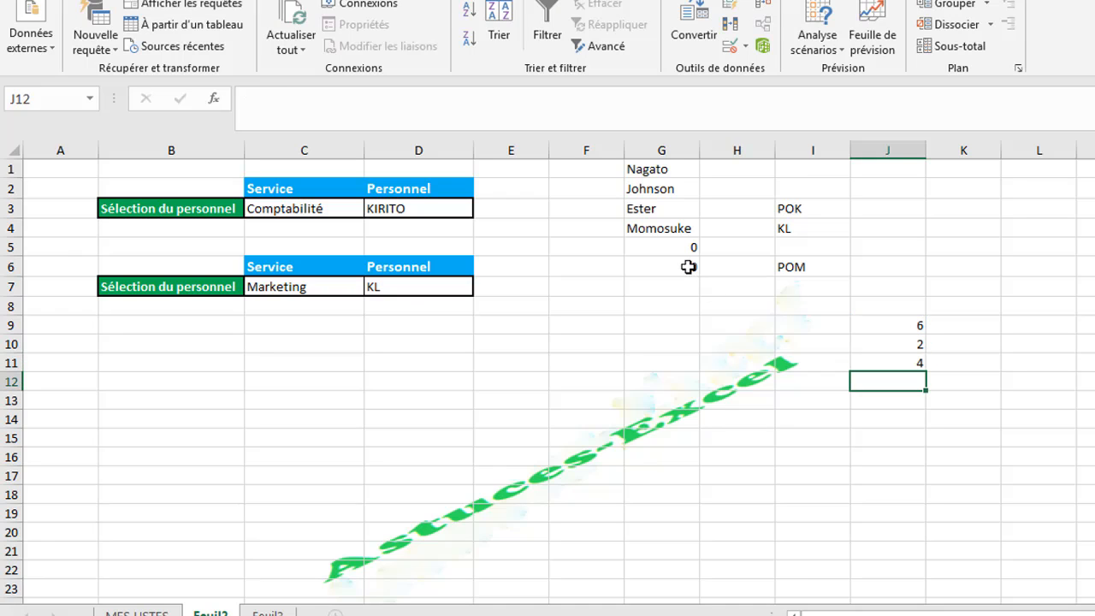
left_click(899, 358)
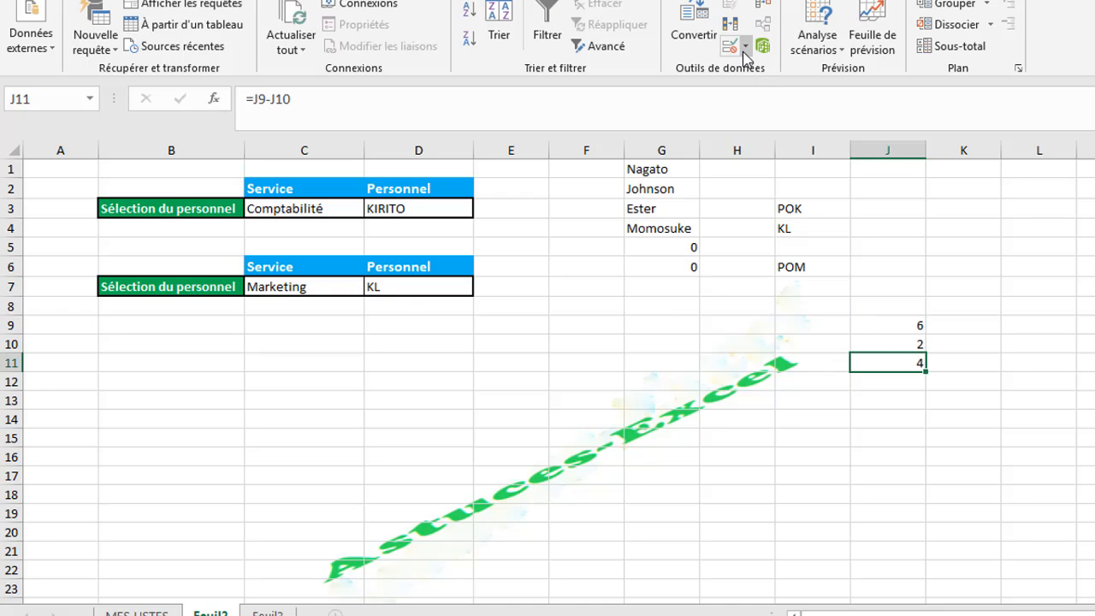
- Inspect the current list source in D7's data validation settings and close them
left_click(439, 280)
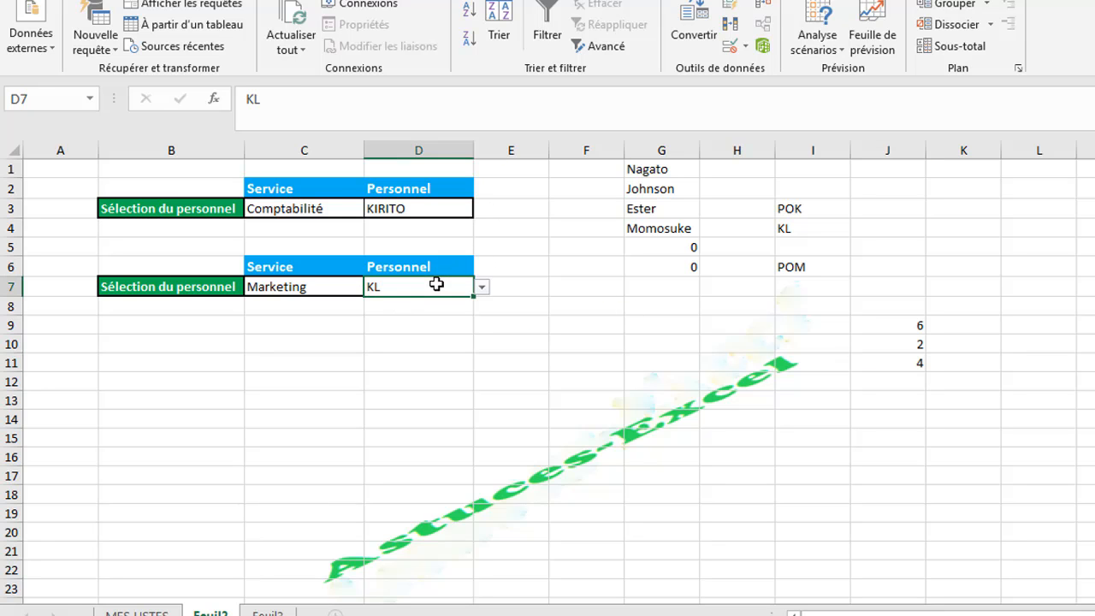
left_click(732, 48)
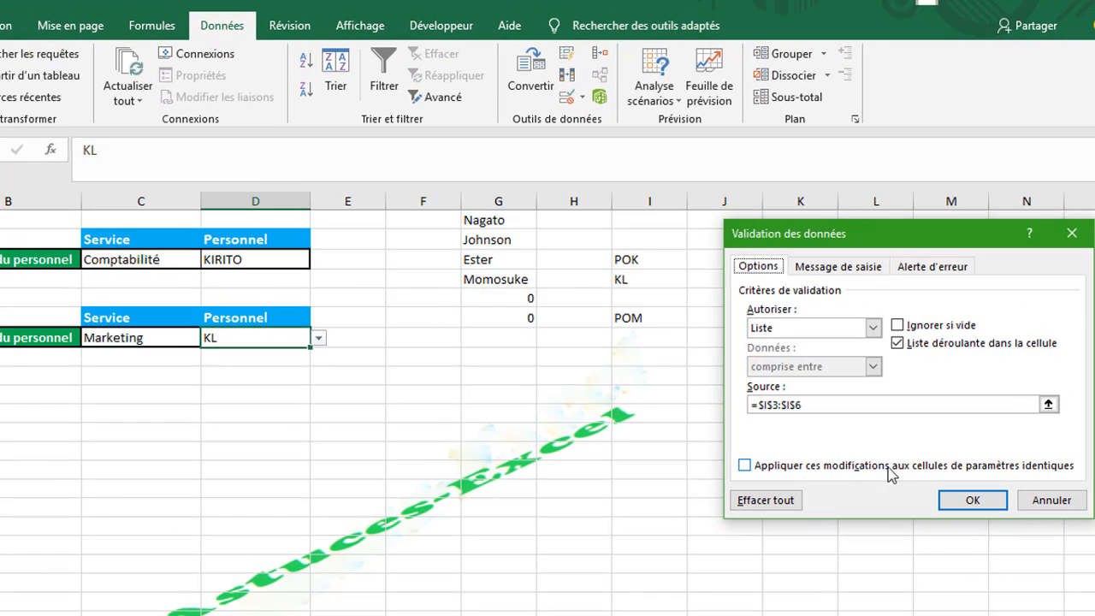
left_click(810, 405)
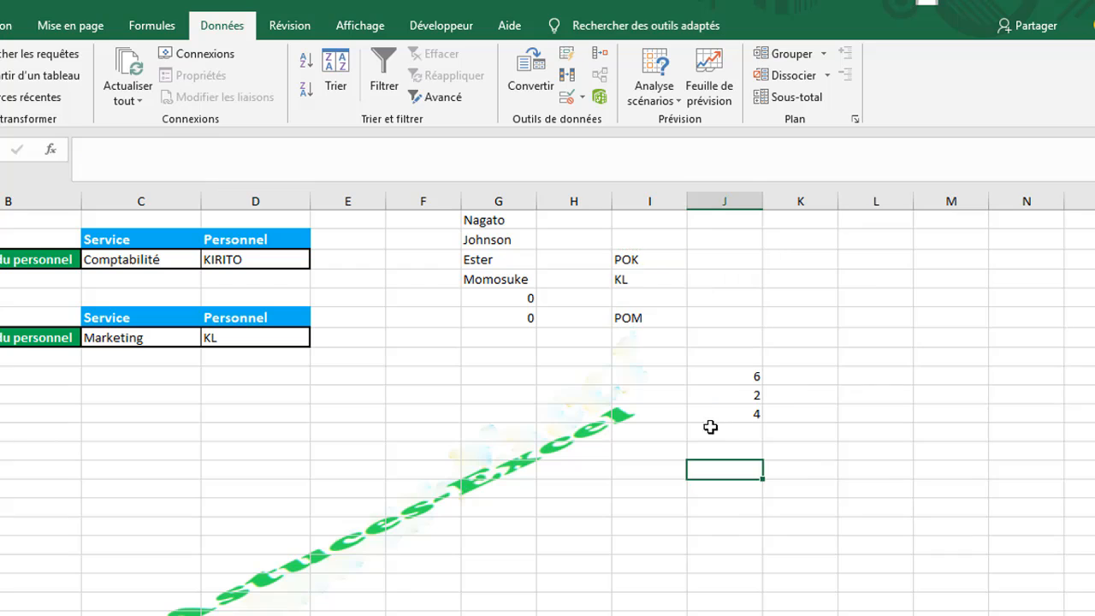
- Build the address of the last filled result cell in I13 with the formula =ADRESSE(J11;7)
left_click(645, 448)
type("=")
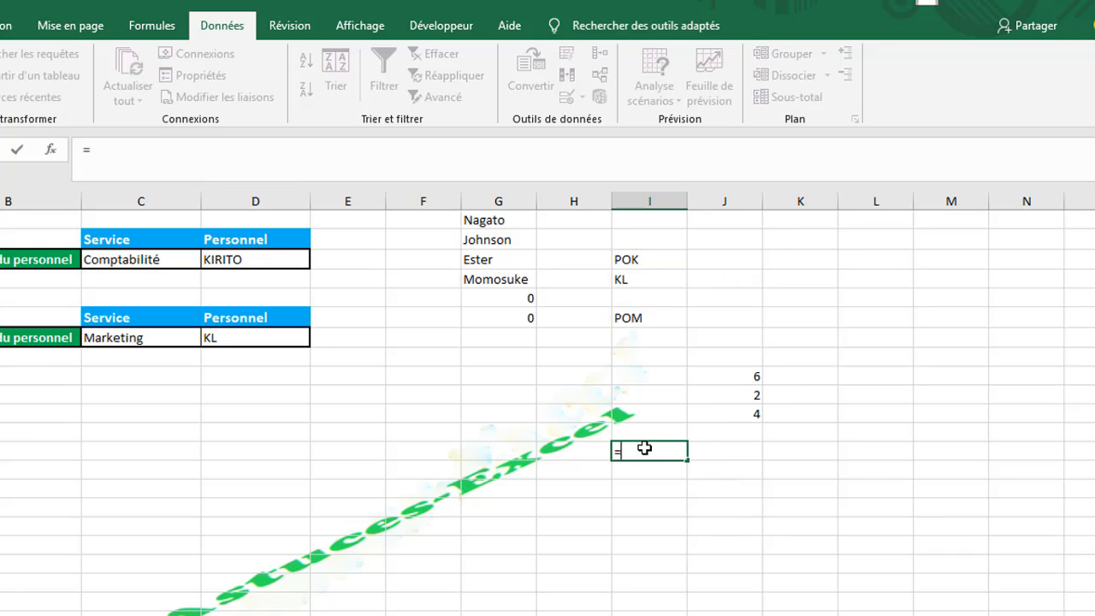
type("ad")
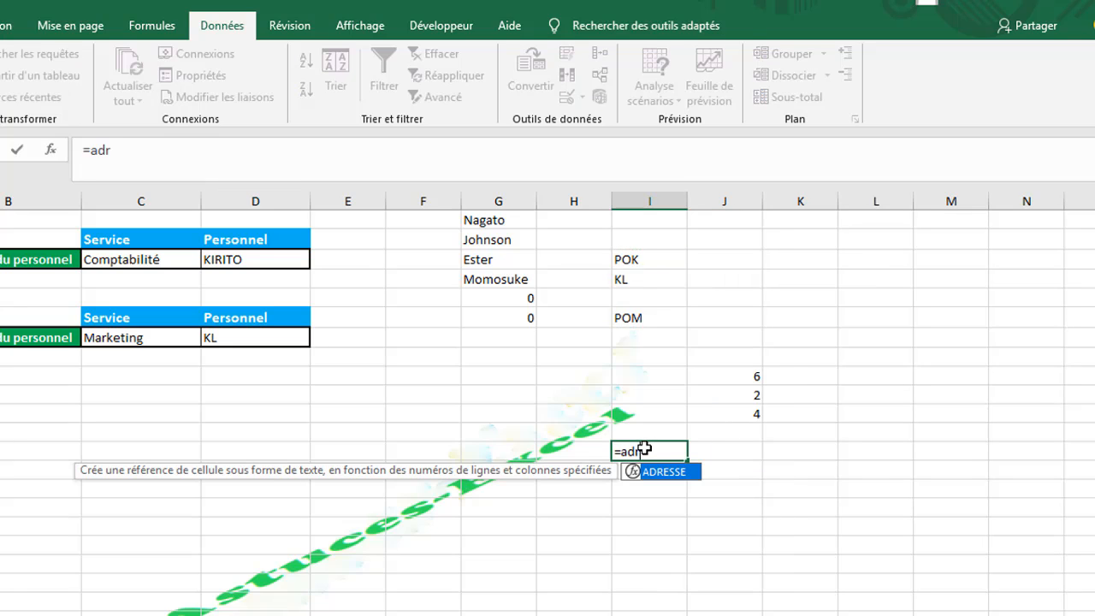
type("r")
double_click(667, 471)
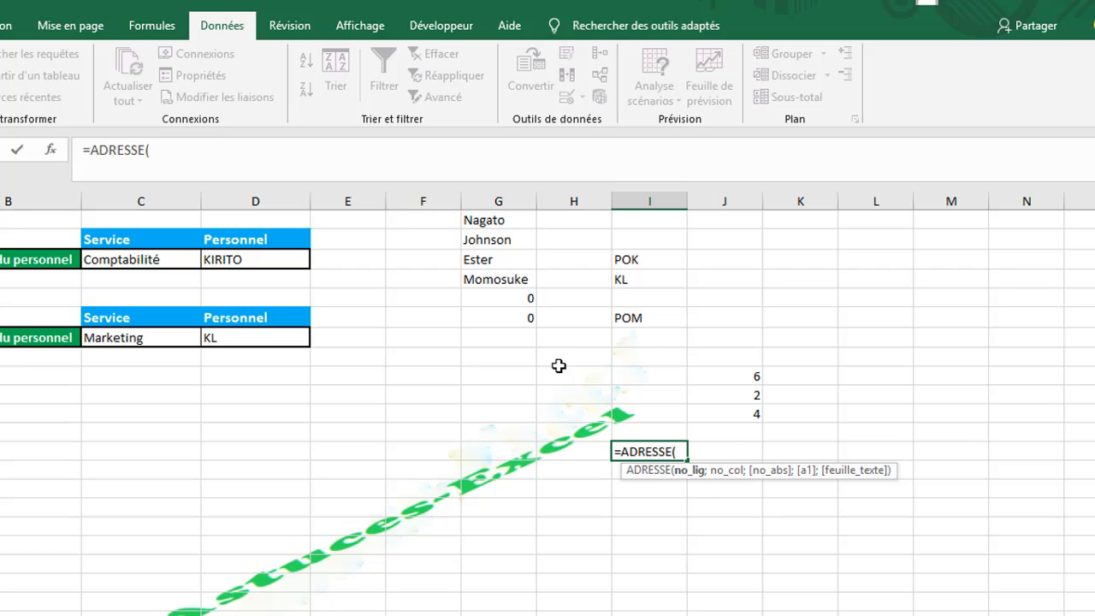
left_click(735, 412)
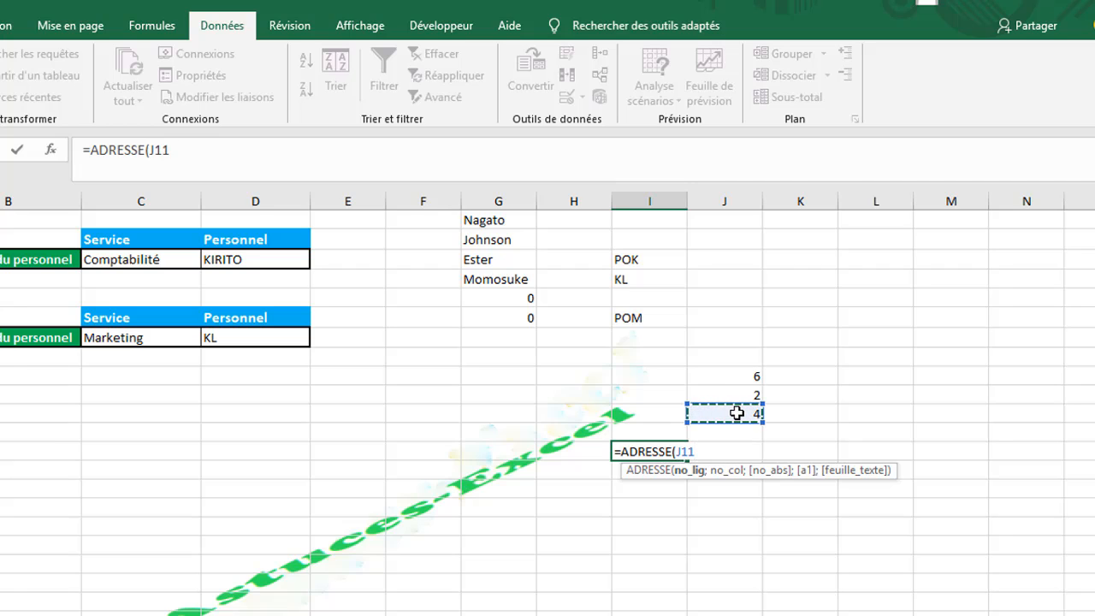
type(";")
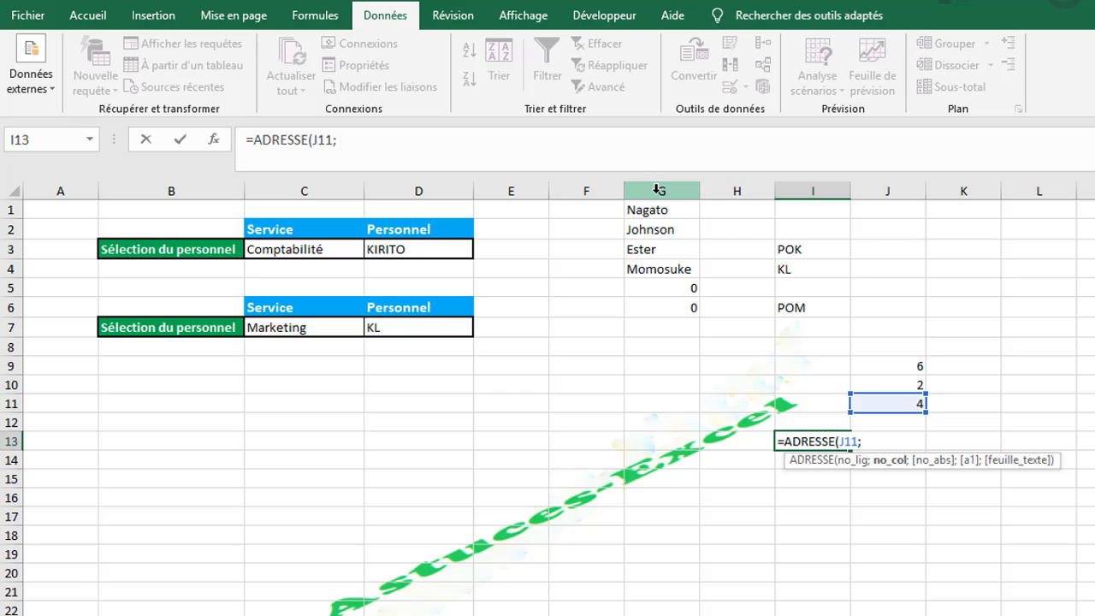
type(")")
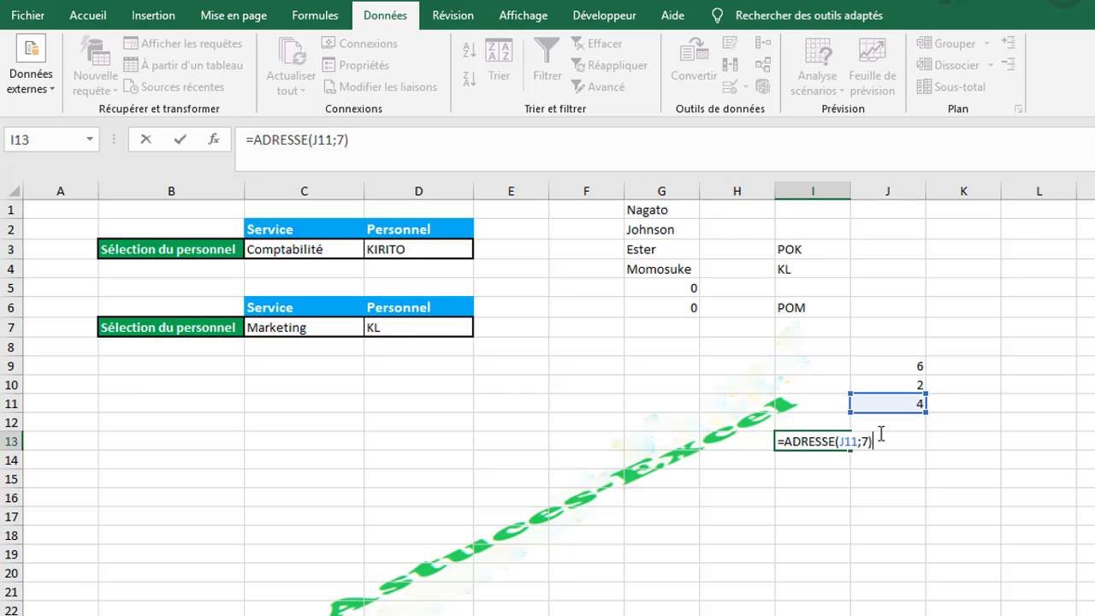
key("Return")
left_click(817, 440)
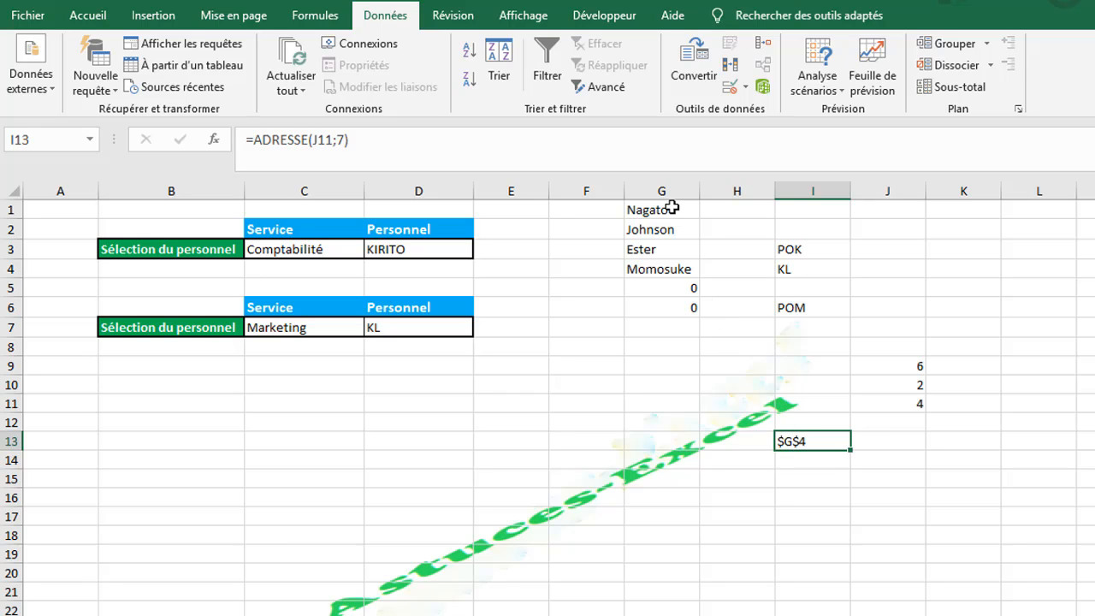
- Compare the address in I13 with cell G4 and select the ADRESSE(J11;7) part of I13's formula
left_click(652, 269)
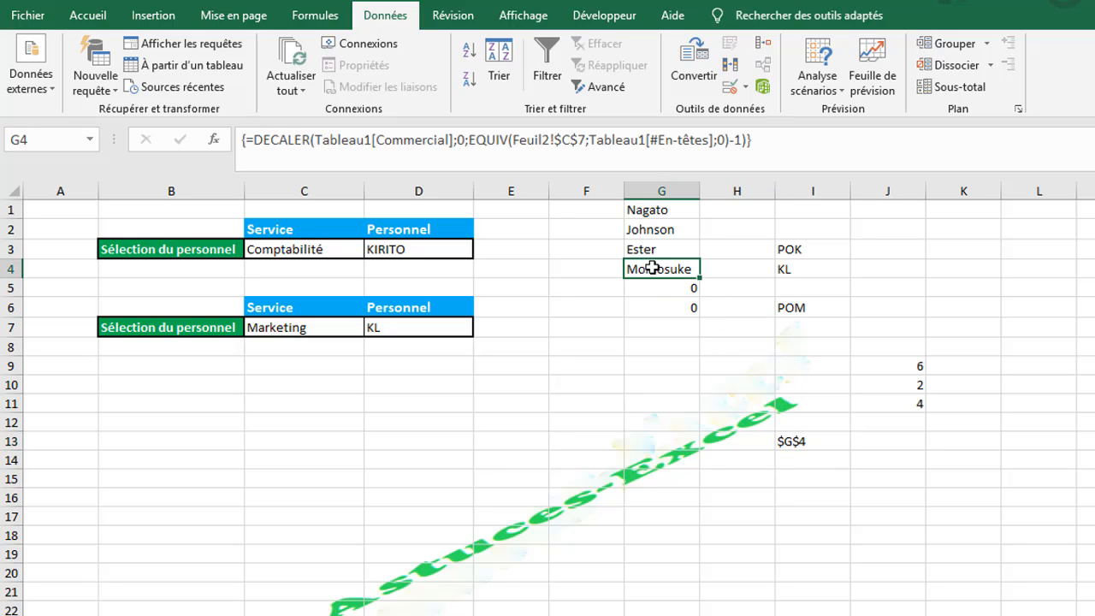
left_click(804, 440)
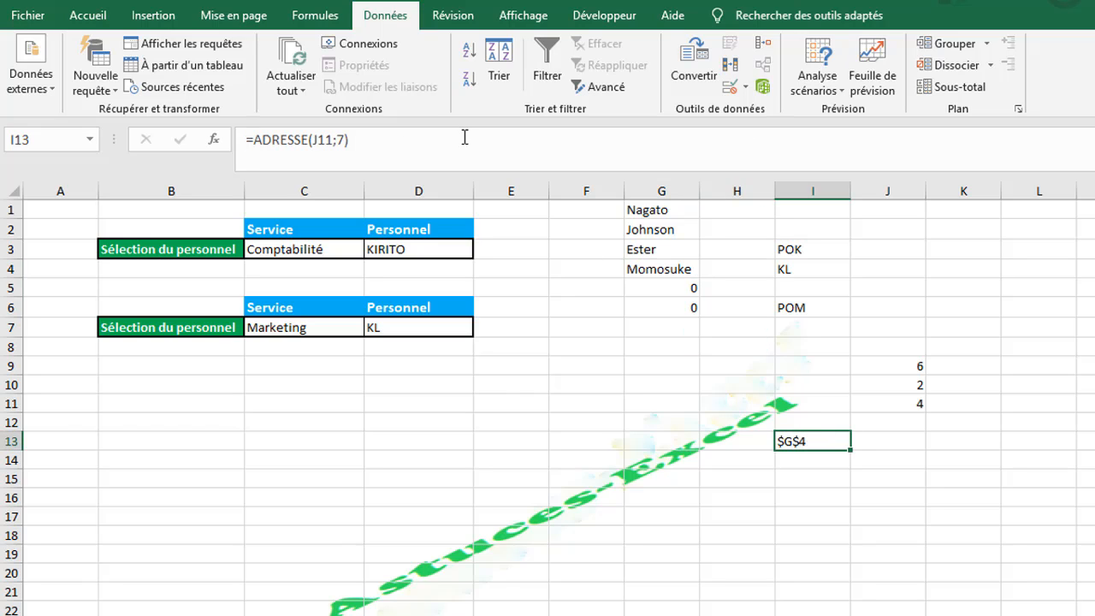
left_click_drag(353, 140, 251, 144)
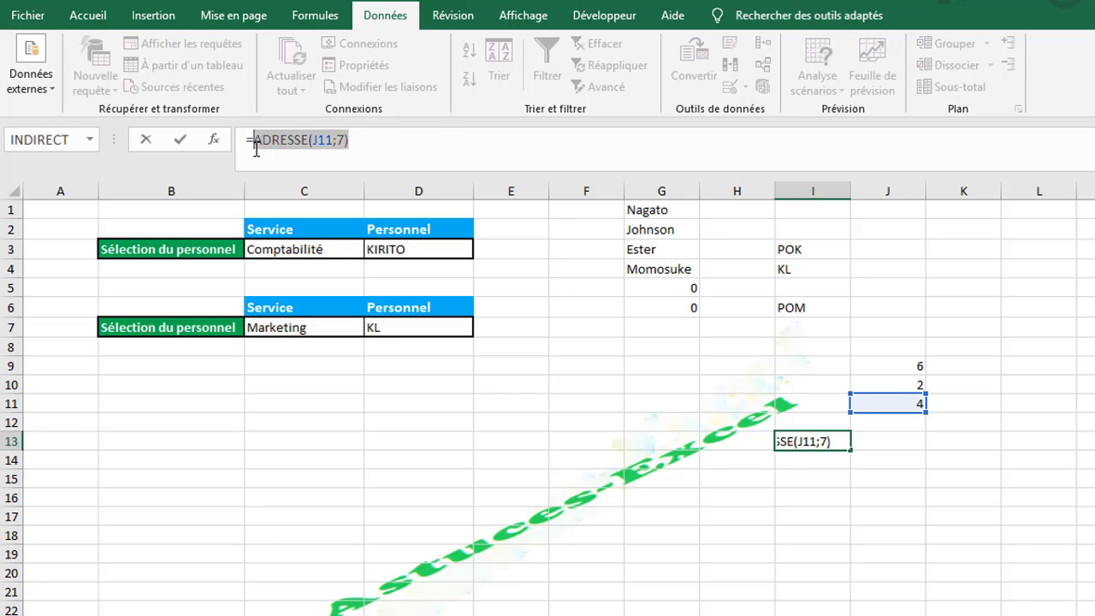
key("Return")
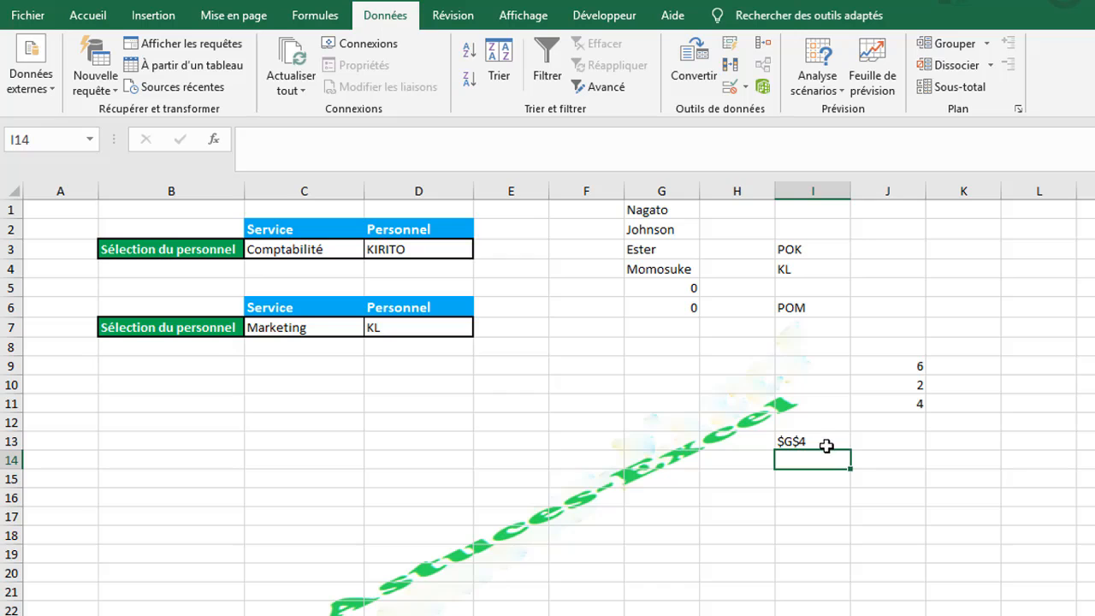
- Start a CONCATENER formula in J13 with the quoted absolute reference "$G$1" as its first text argument
left_click(903, 443)
type("=")
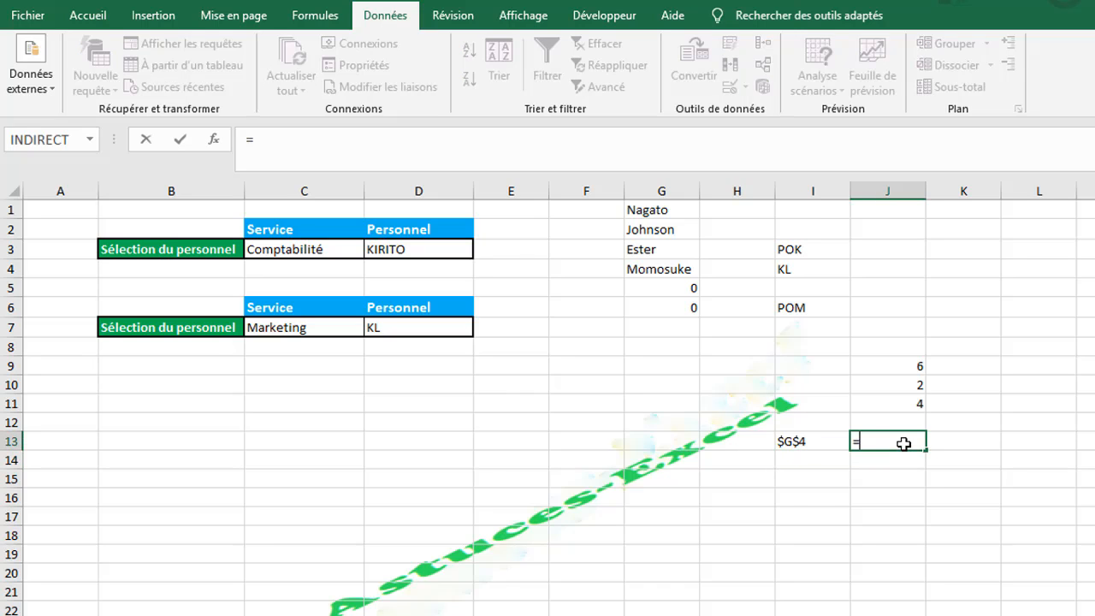
type("con")
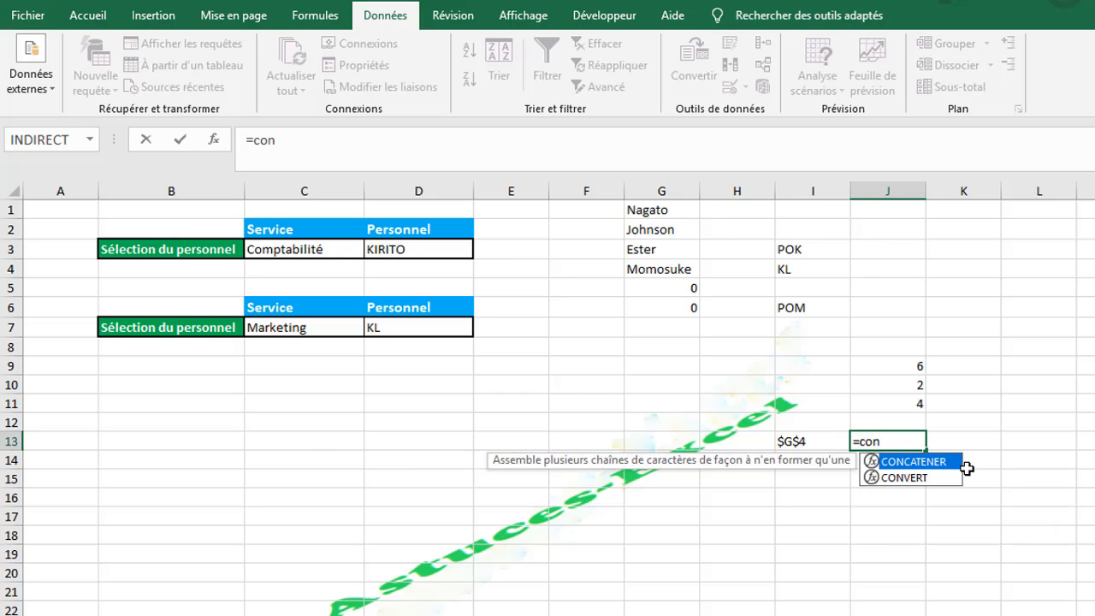
double_click(940, 463)
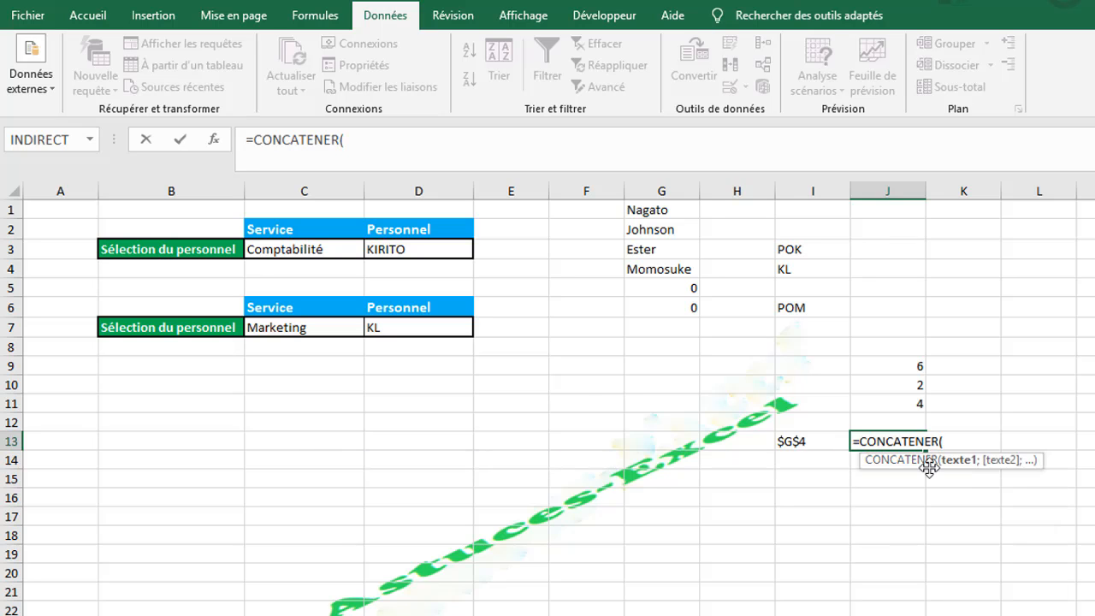
type("G")
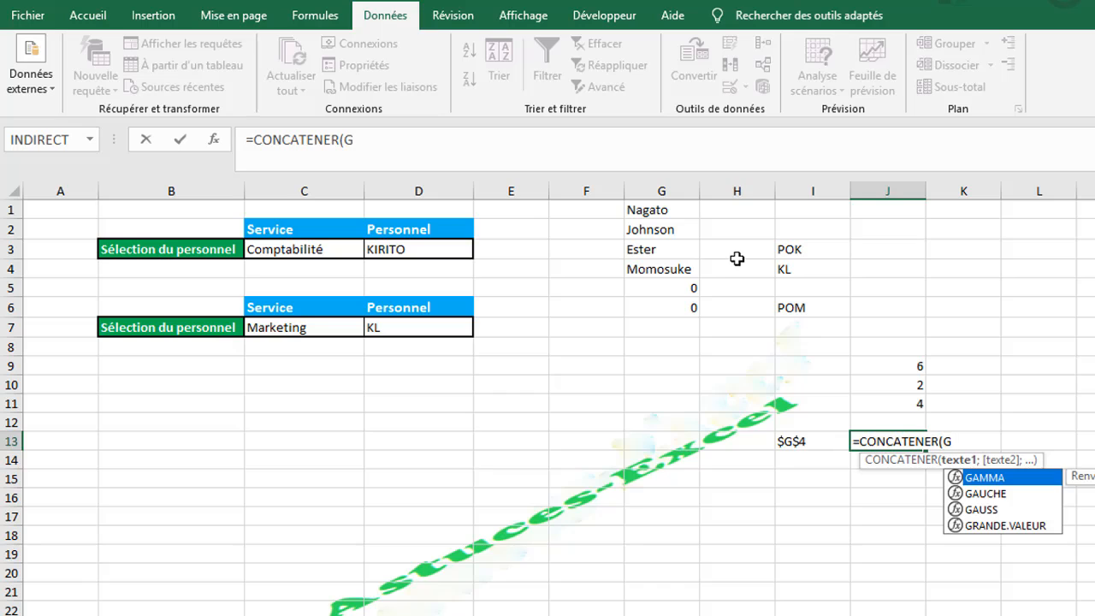
type("1")
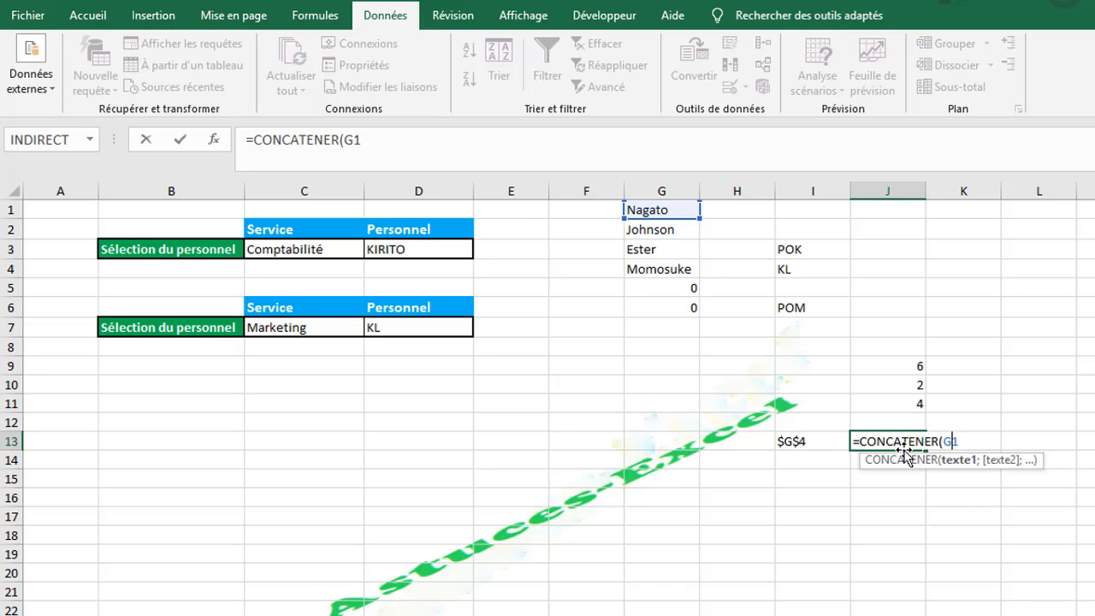
key("F4")
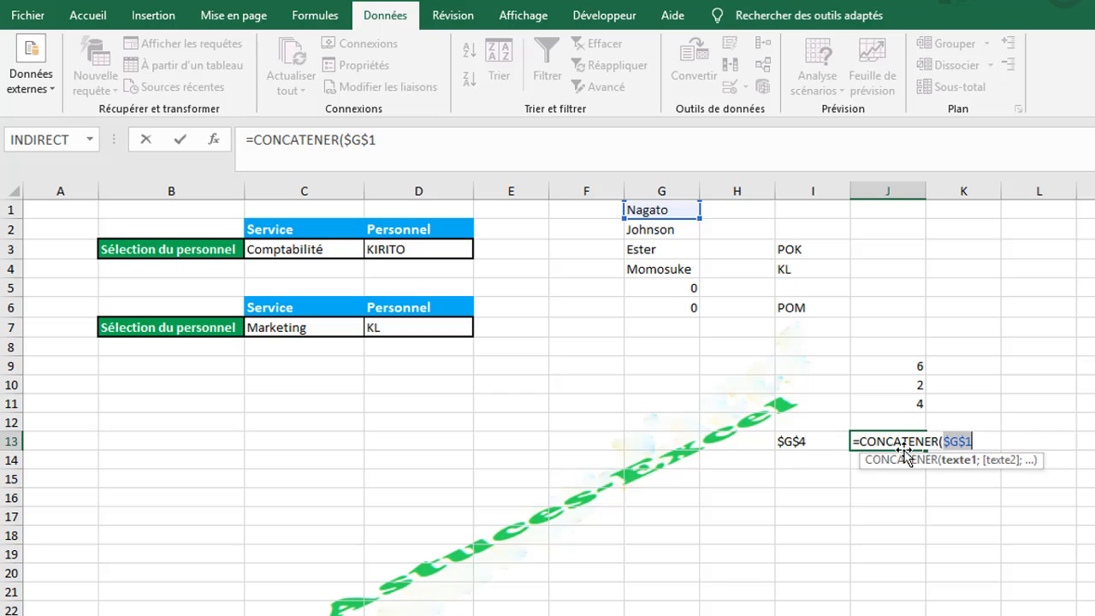
left_click(976, 442)
type("3")
key("BackSpace")
type("\"")
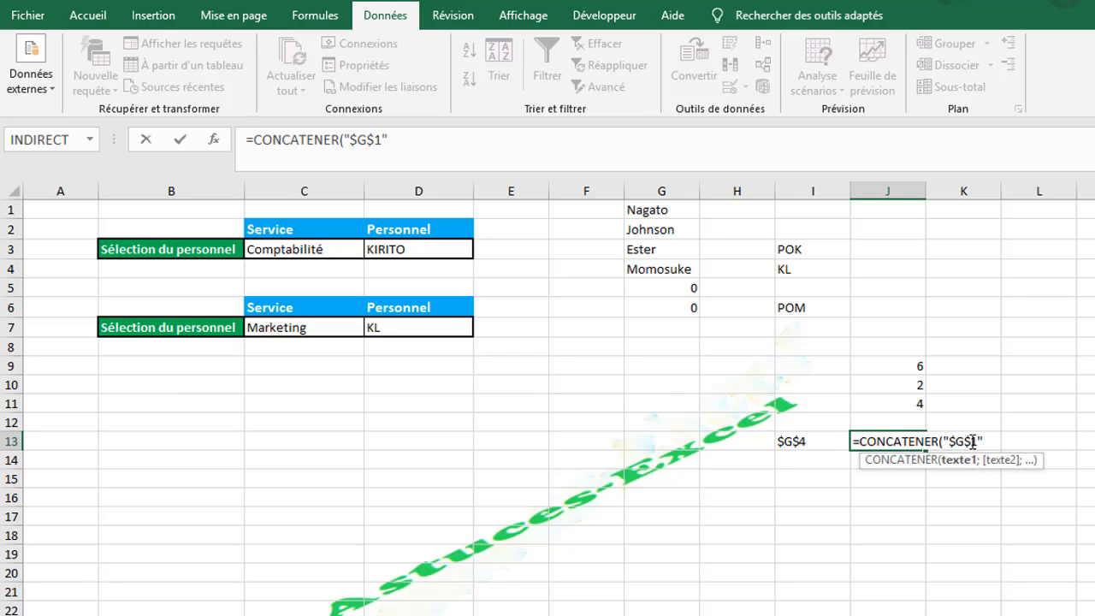
- Complete J13's formula by adding ":" and ADRESSE(J11;7), giving =CONCATENER("$G$1";":";ADRESSE(J11;7))
type(";\":")
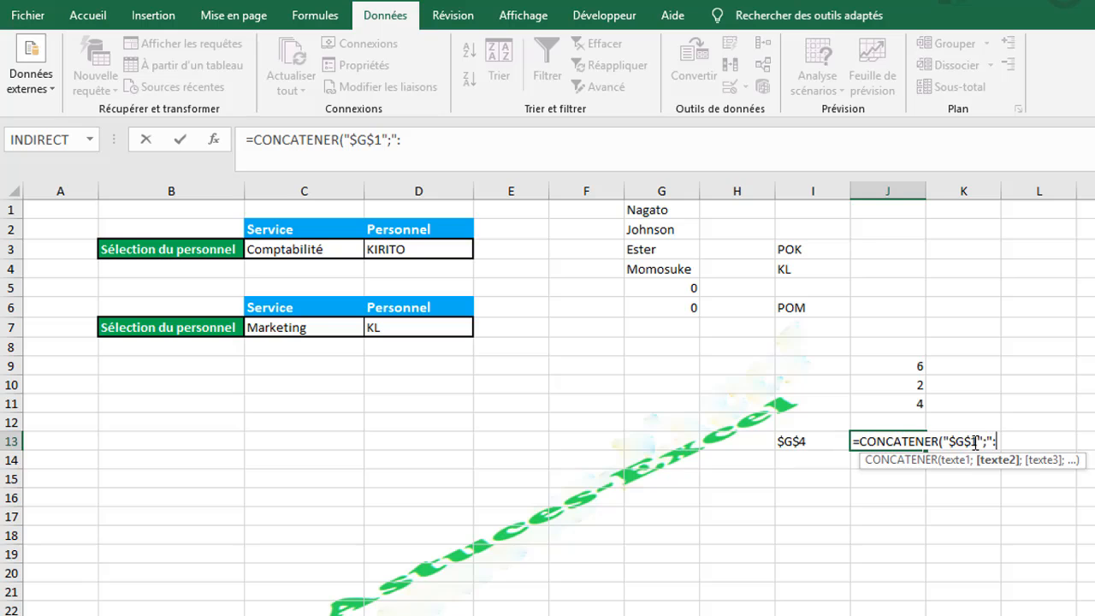
type("\";")
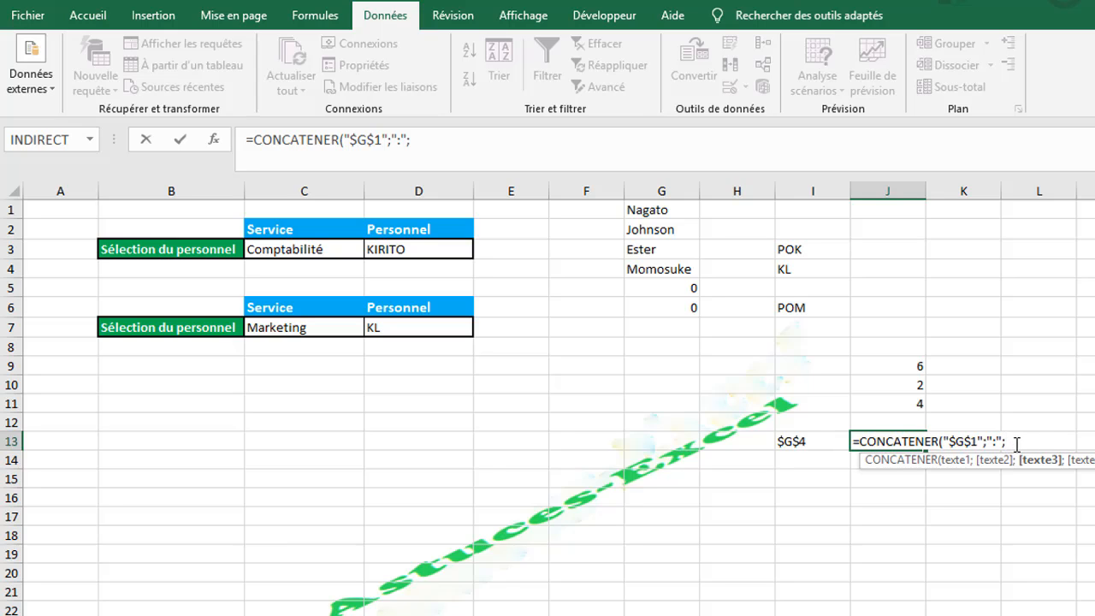
type("ADRESSE(J11;7)")
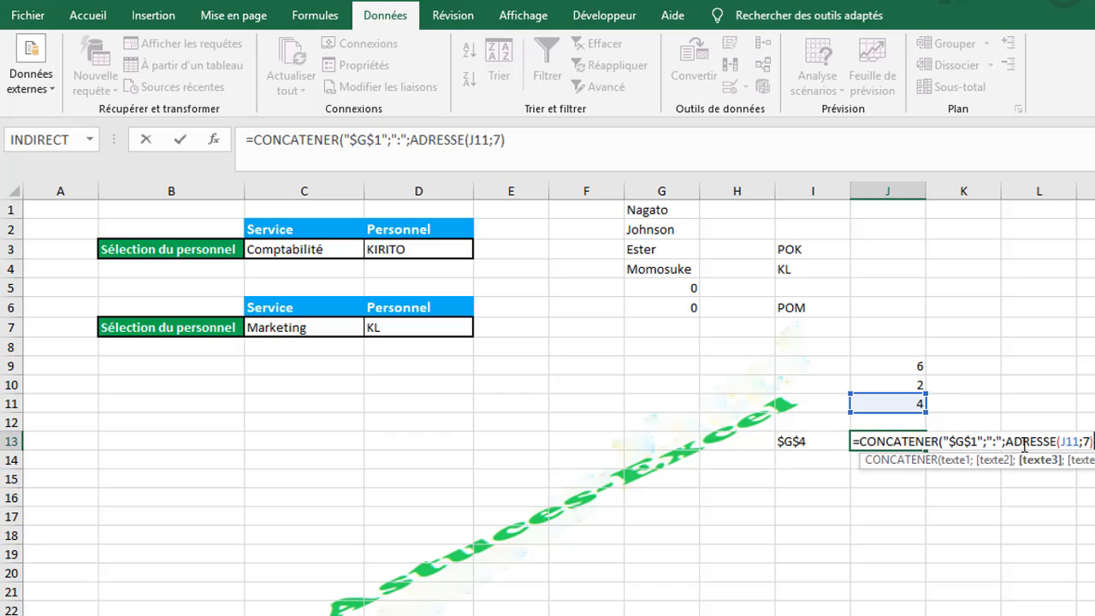
type(";")
key("Return")
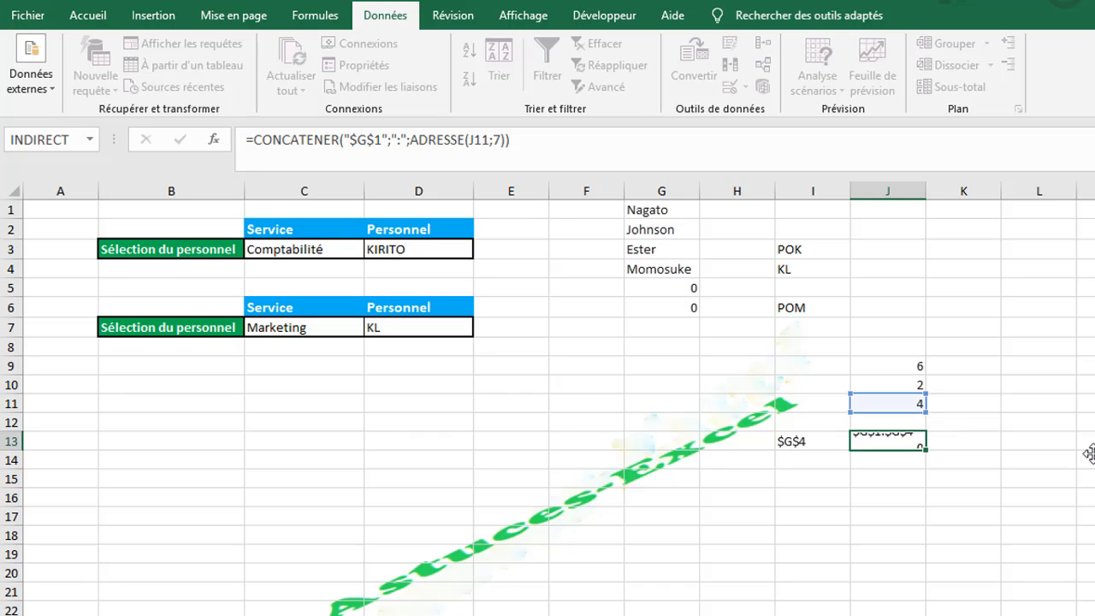
- Try to use a copy of J13's CONCATENER formula as the list source in D7's data validation
left_click(913, 441)
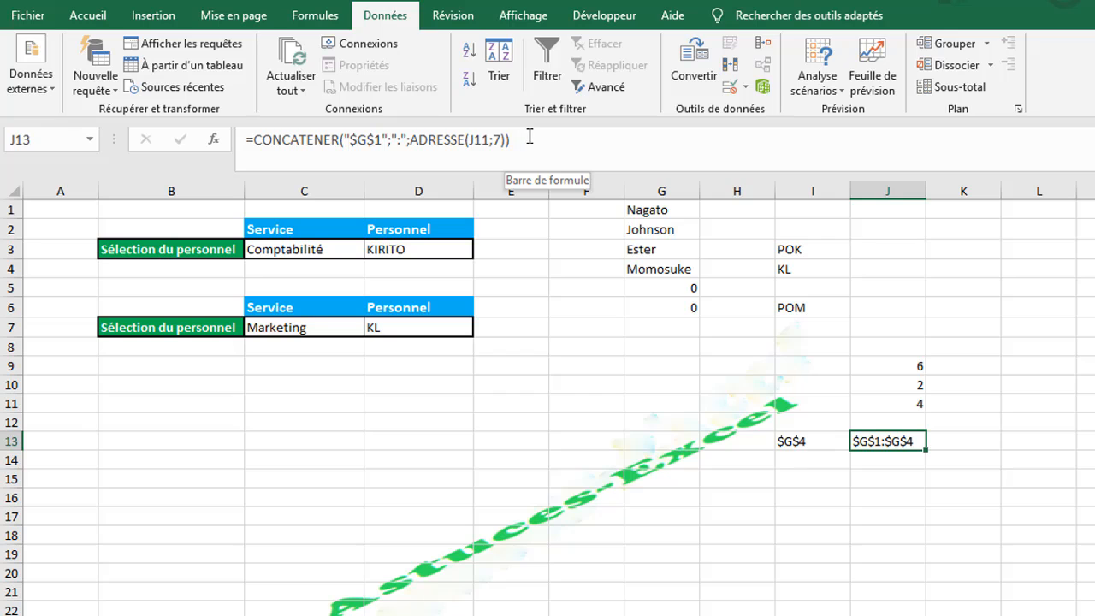
left_click_drag(530, 137, 241, 140)
key("ctrl+c")
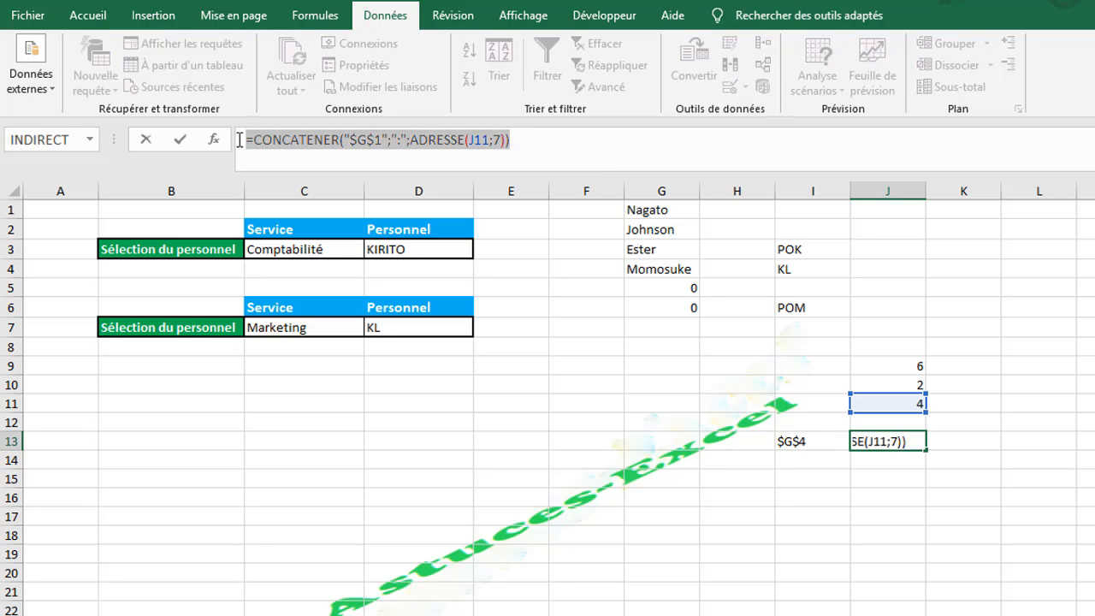
key("Return")
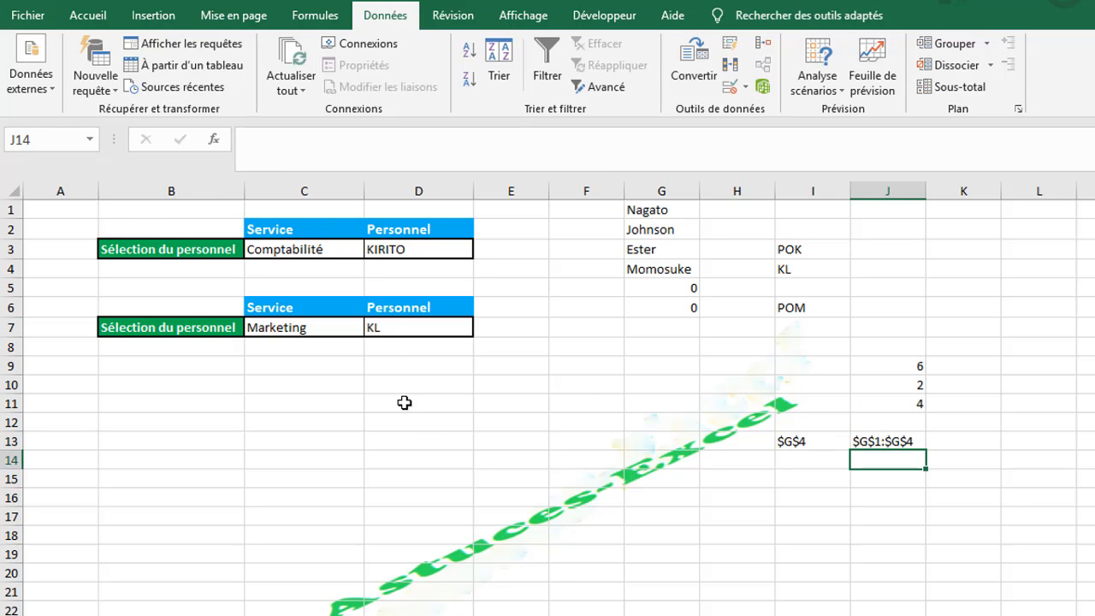
left_click(389, 329)
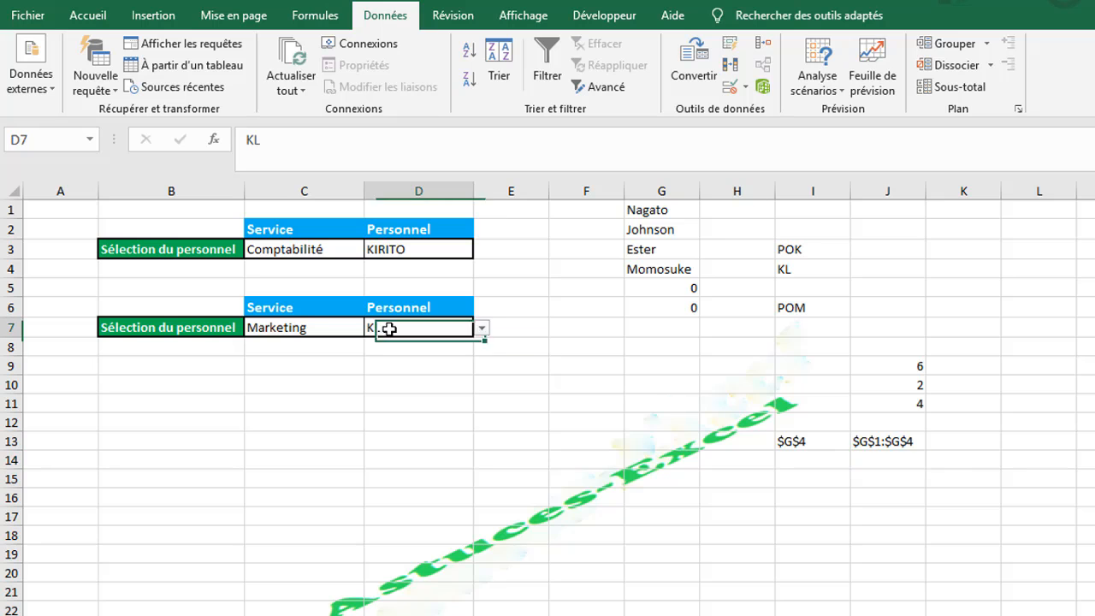
left_click(728, 89)
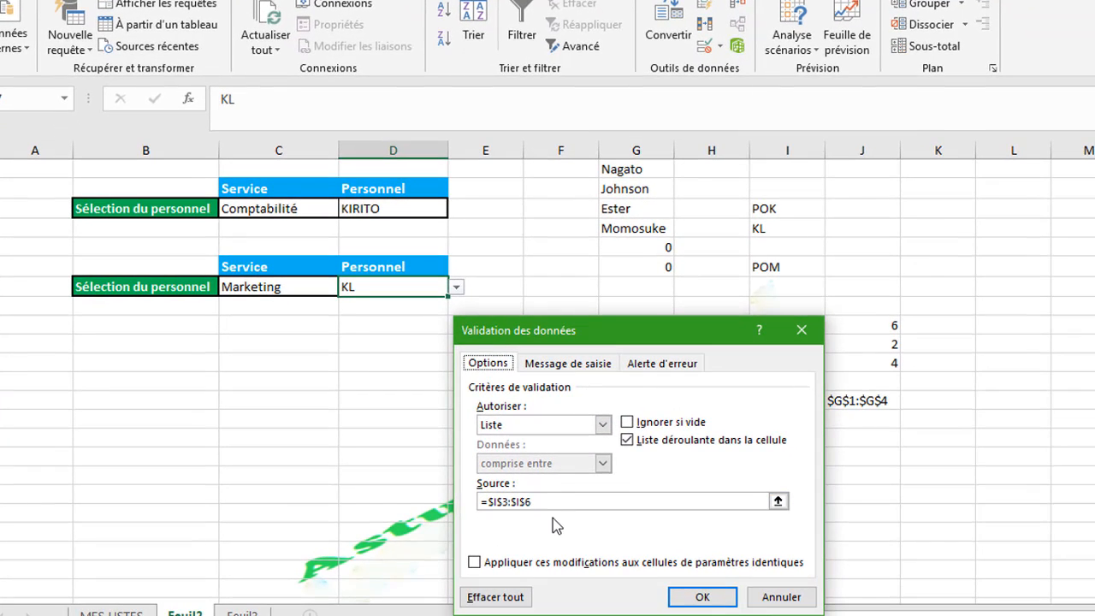
left_click_drag(549, 505, 476, 503)
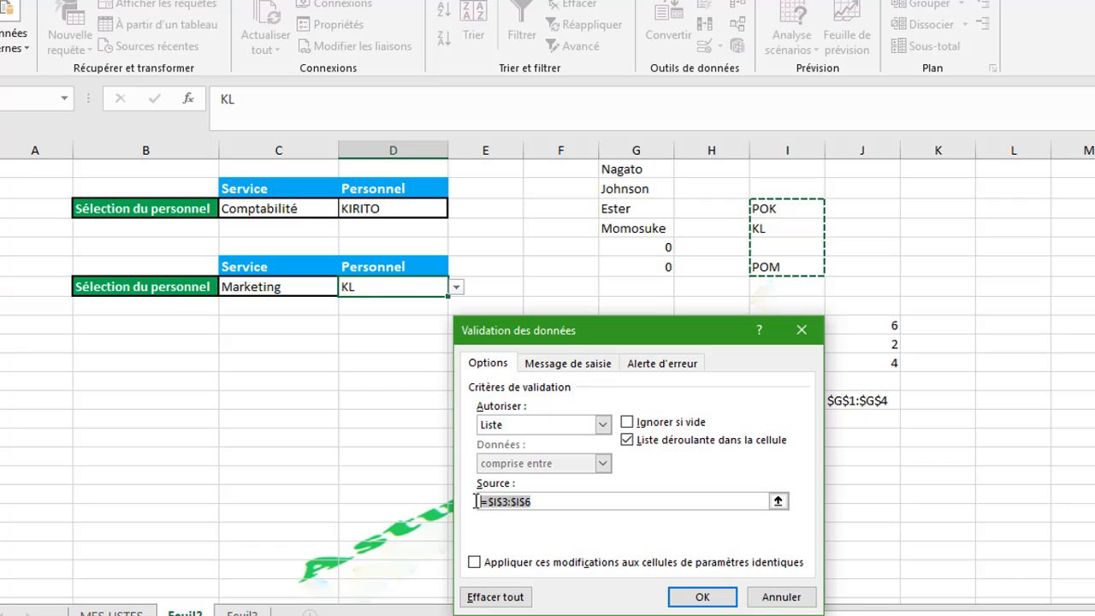
key("ctrl+v")
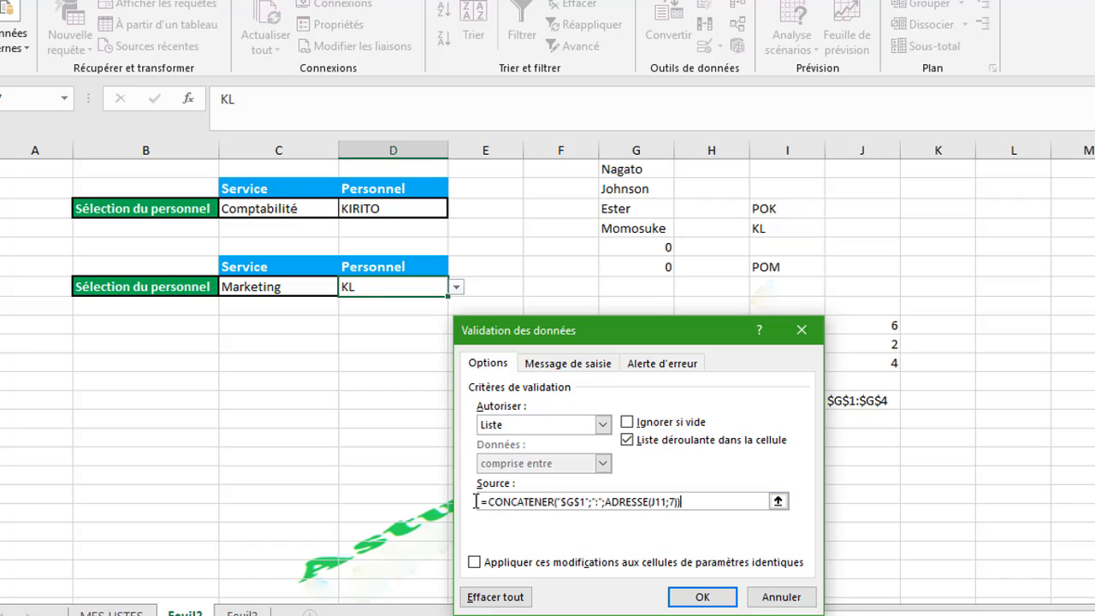
left_click(702, 597)
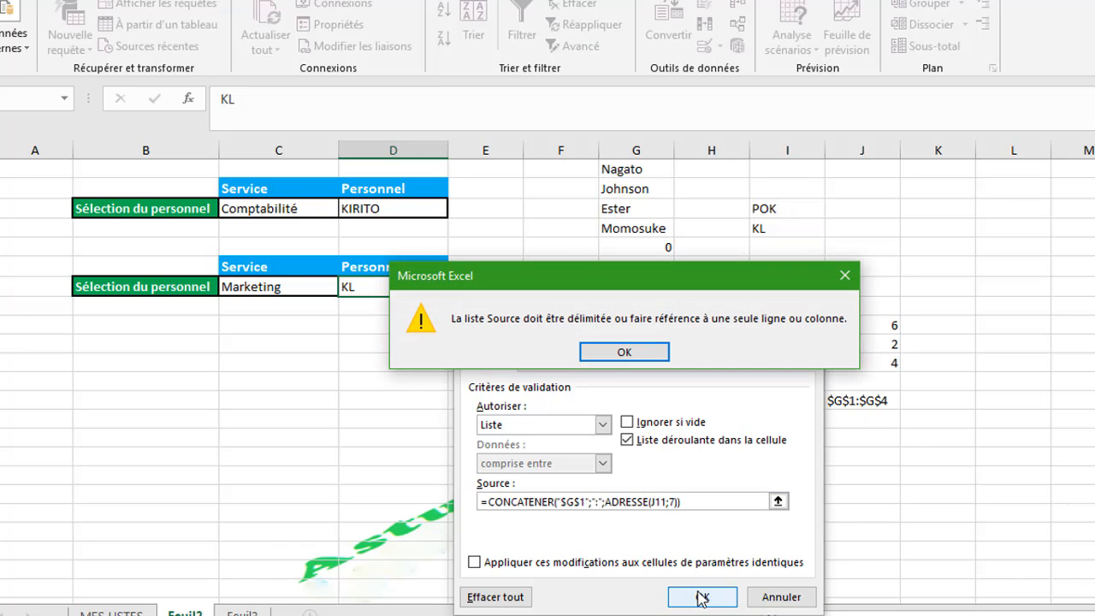
left_click(625, 351)
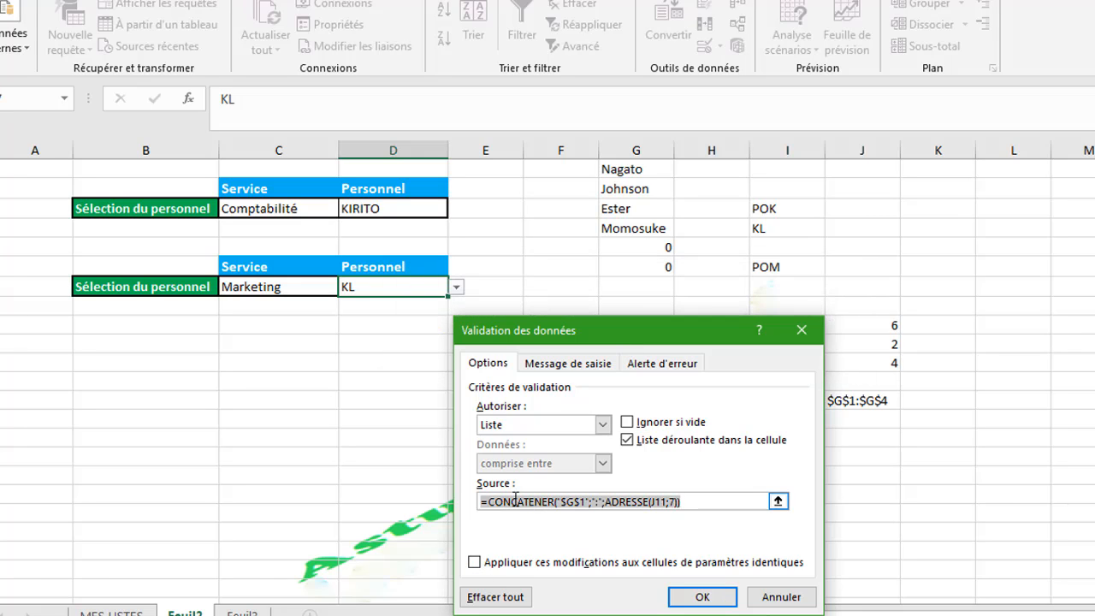
left_click(801, 339)
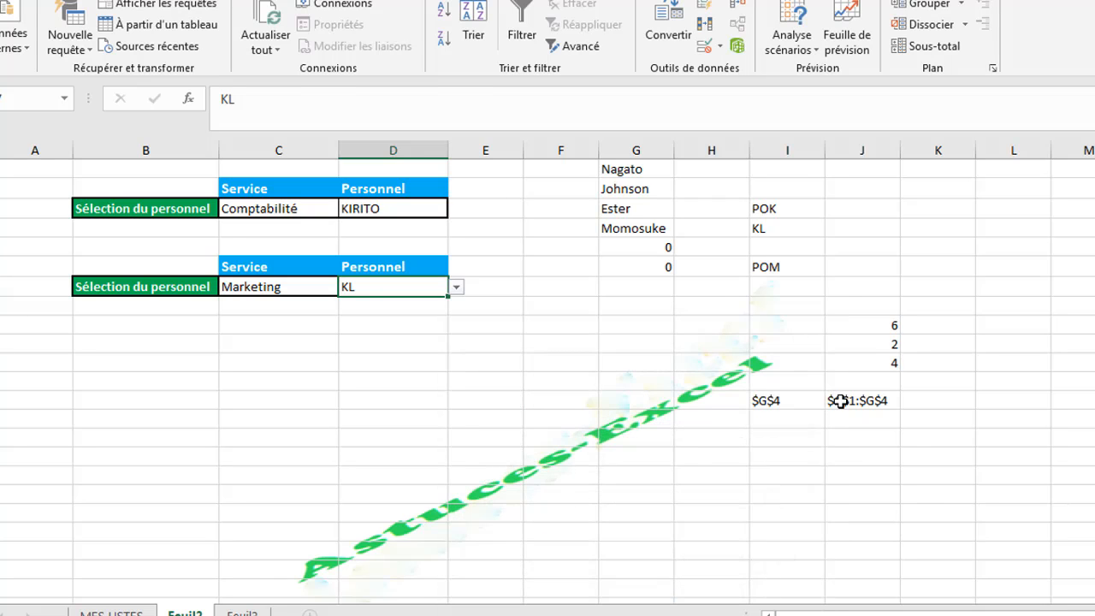
- Wrap J13's formula in INDIRECT so it reads =INDIRECT(CONCATENER("$G$1";":";ADRESSE(J11;7)))
left_click(842, 400)
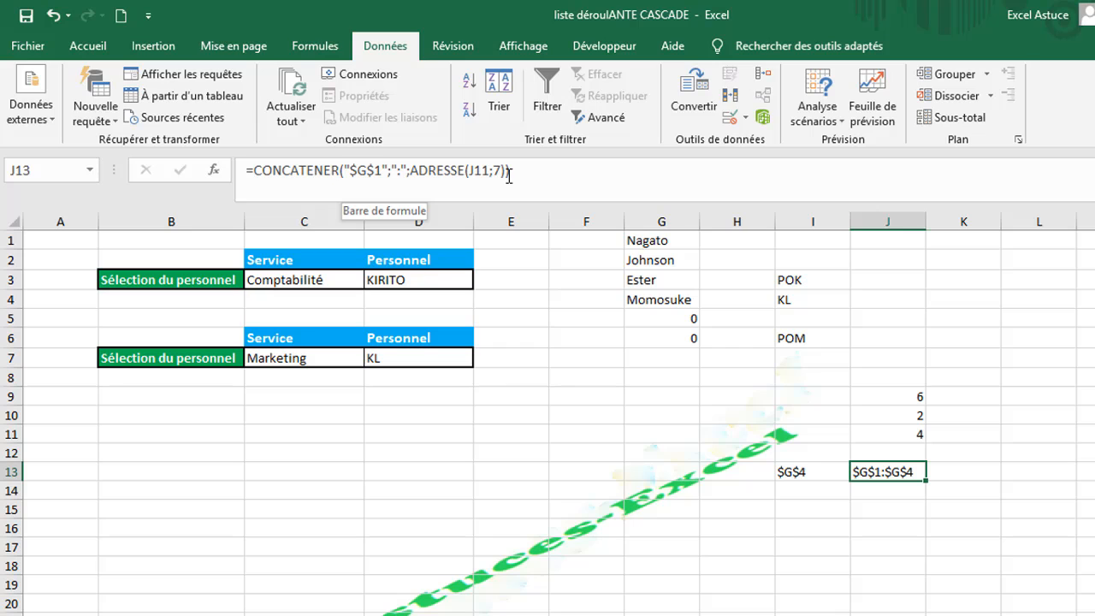
left_click(257, 171)
type("in")
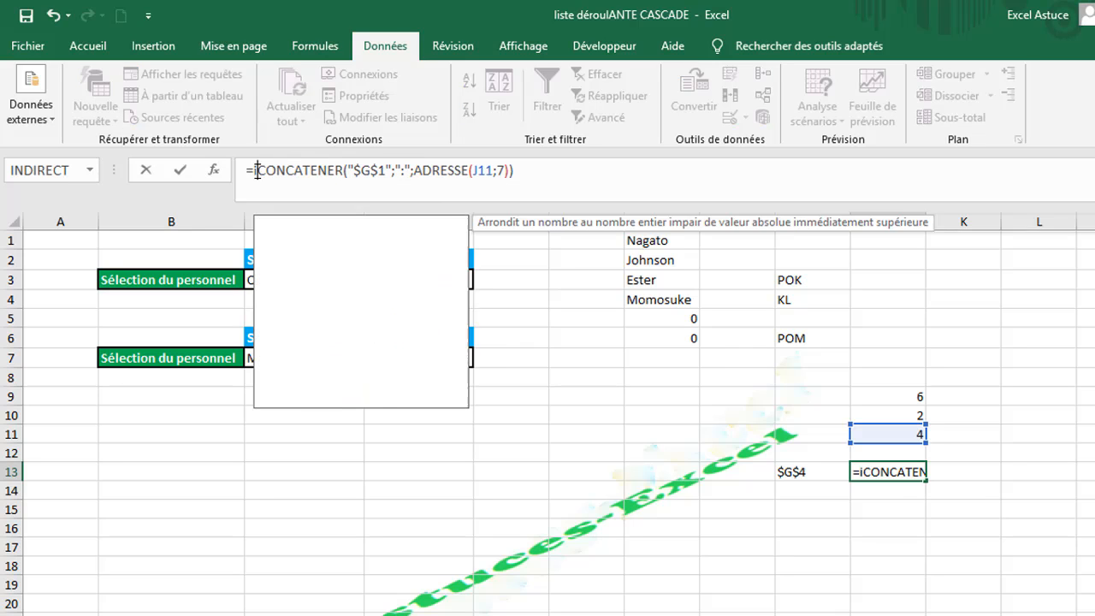
type("d")
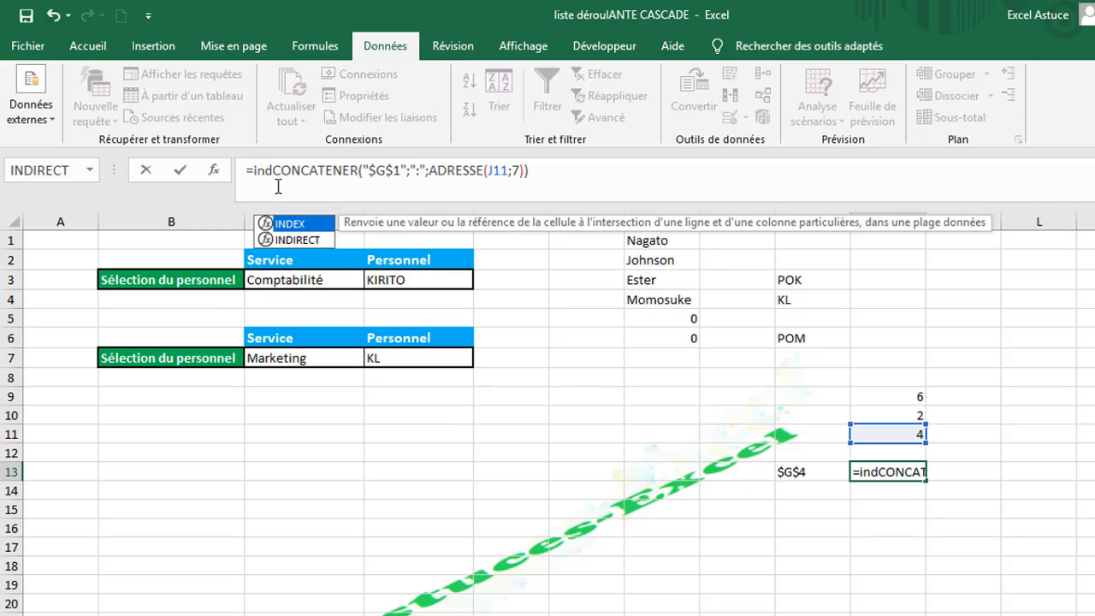
double_click(303, 243)
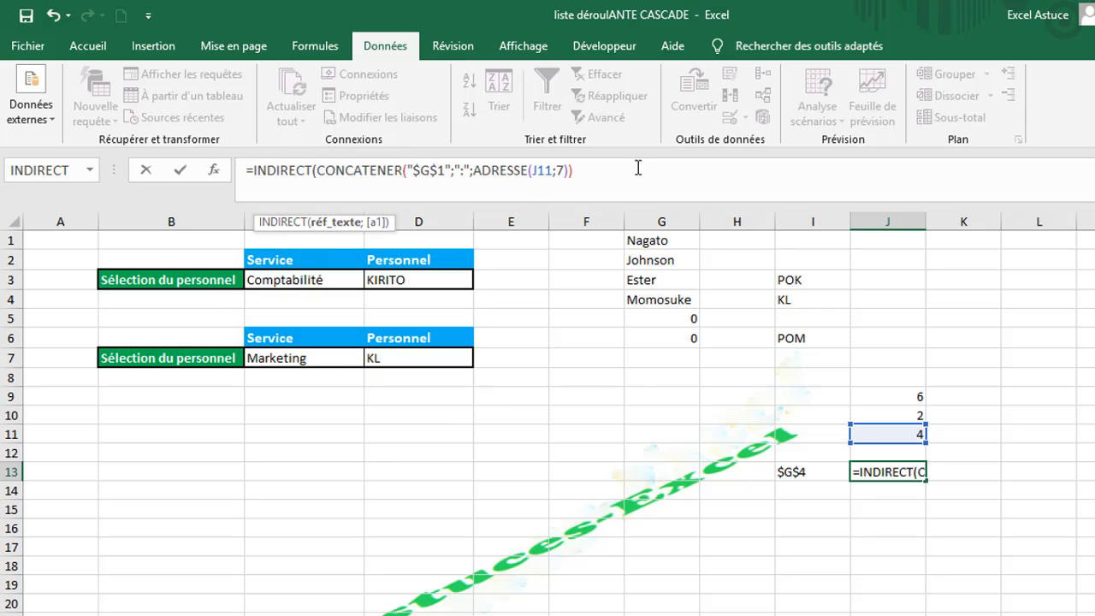
left_click(607, 170)
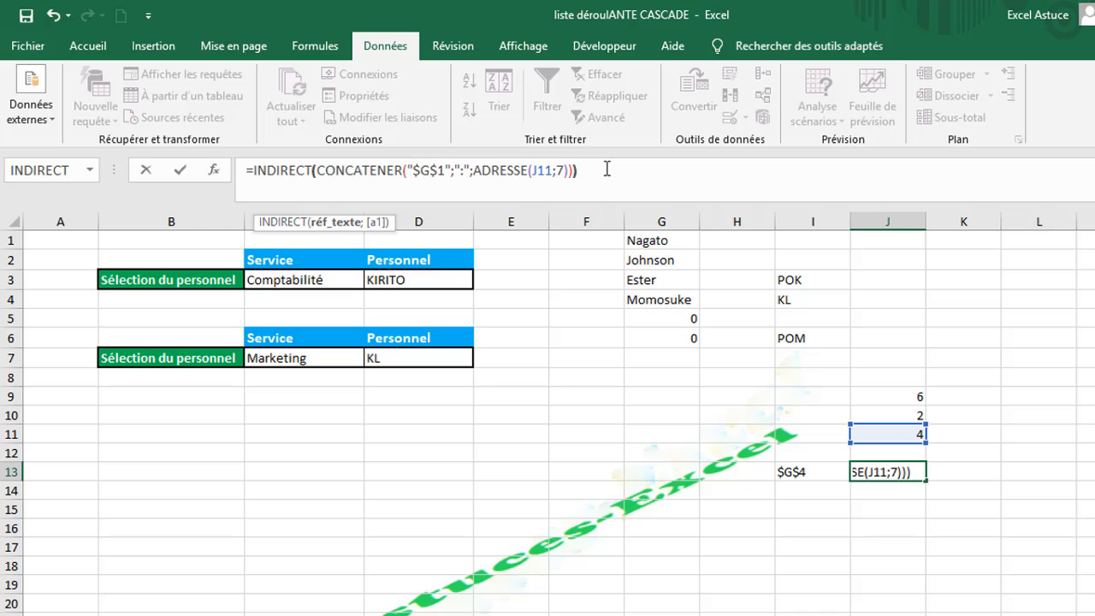
key("Return")
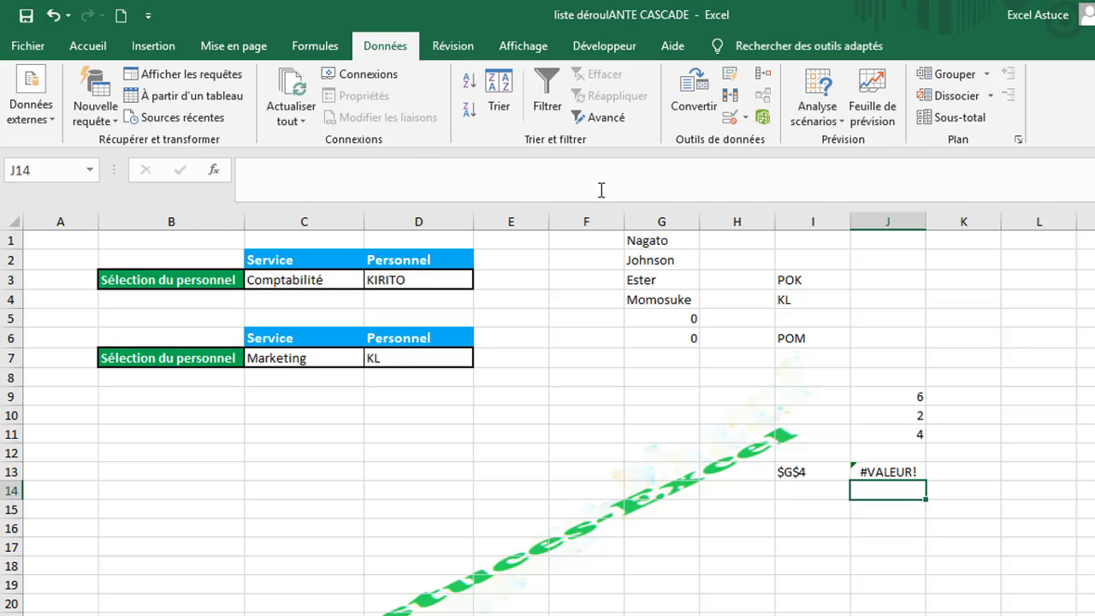
- Replace the list source in D7's data validation with a copy of J13's formula =INDIRECT(CONCATENER("$G$1";":";ADRESSE(J11;7)))
left_click(895, 468)
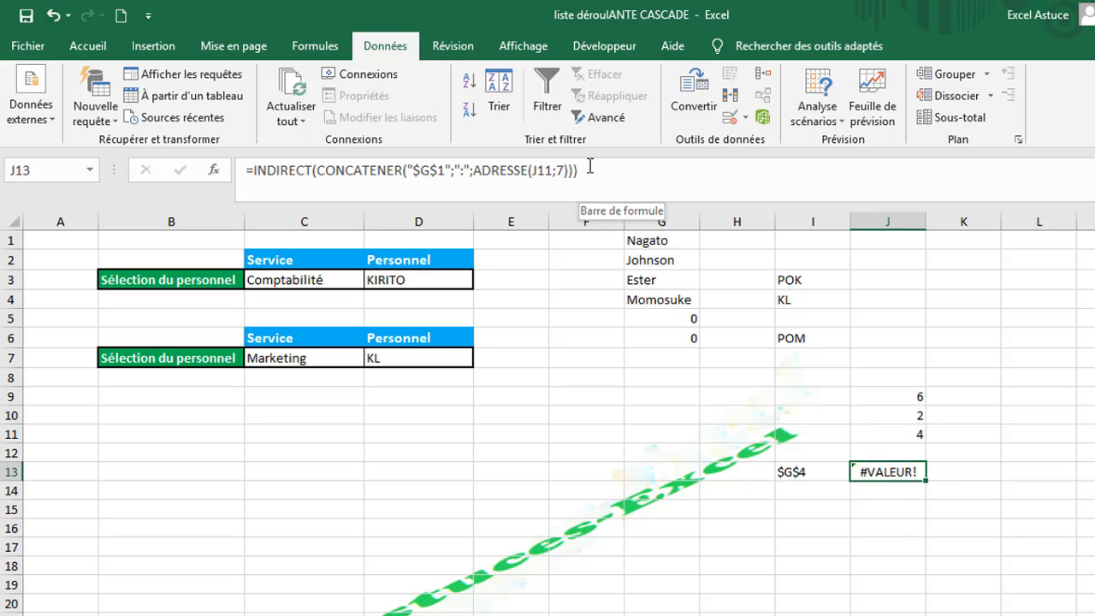
left_click_drag(590, 166, 248, 164)
key("ctrl+c")
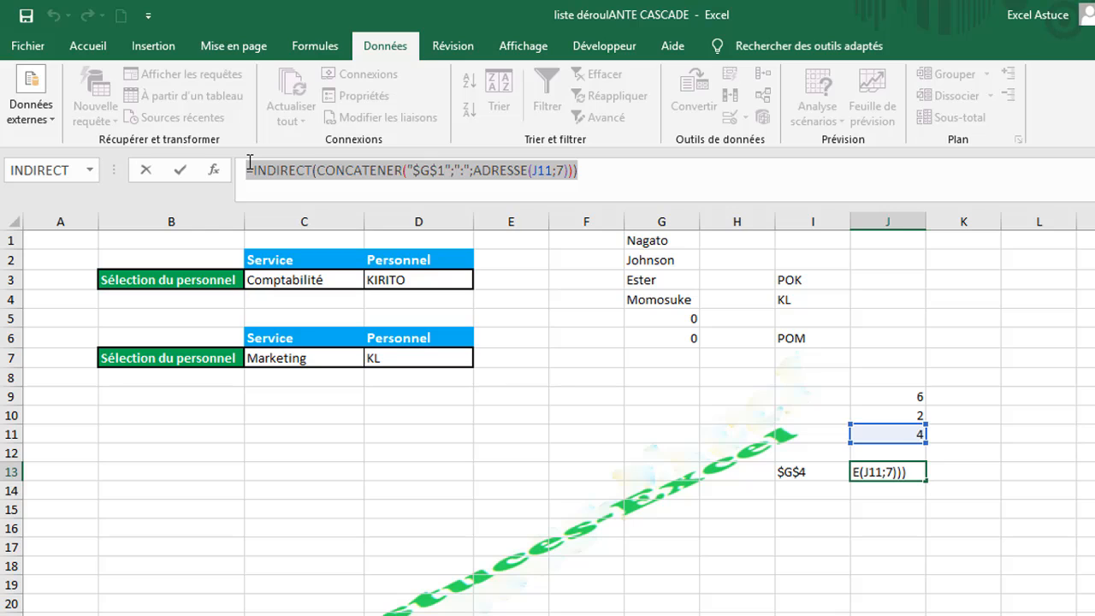
left_click(248, 168)
key("Return")
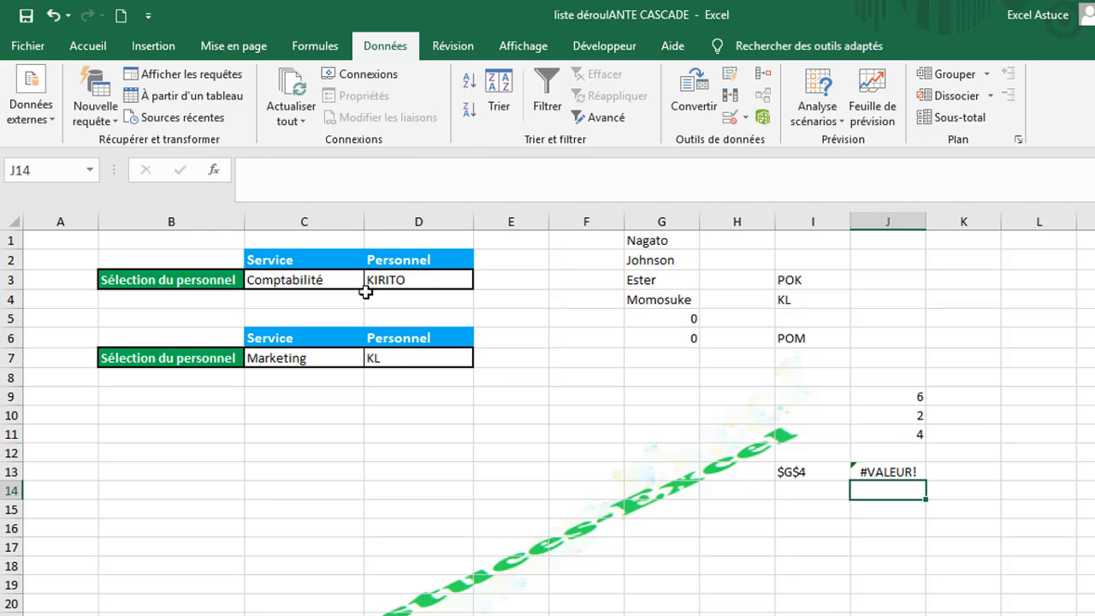
left_click(402, 356)
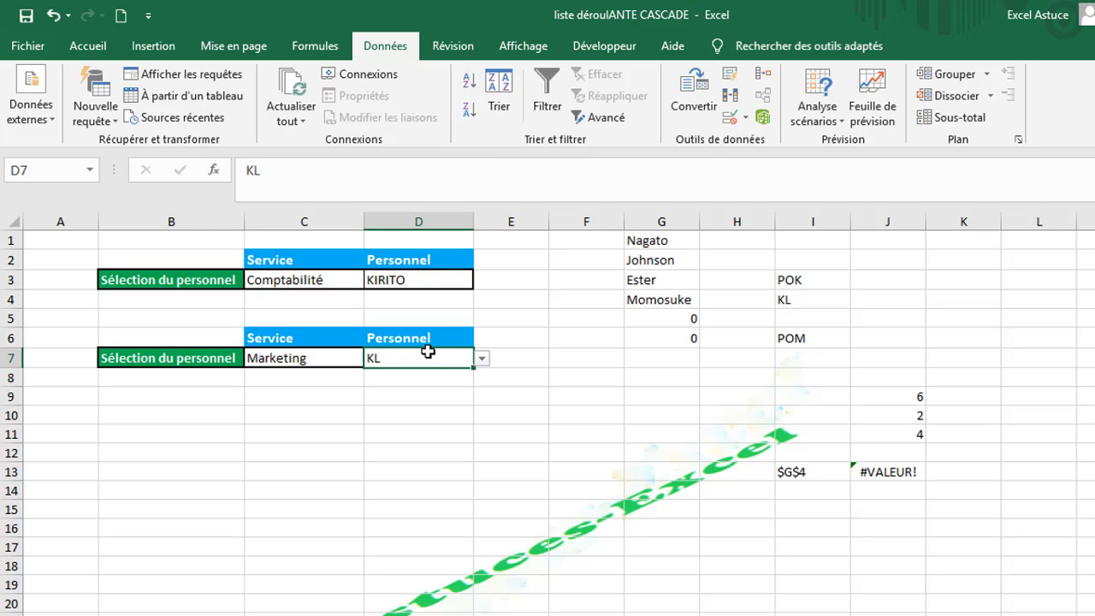
left_click(730, 117)
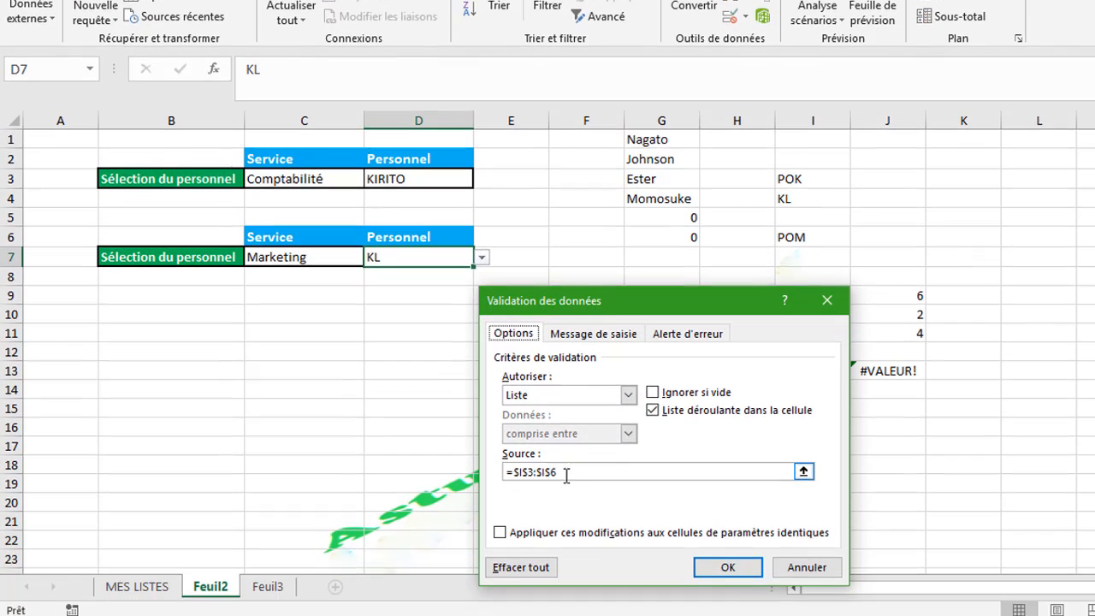
left_click_drag(569, 572, 481, 575)
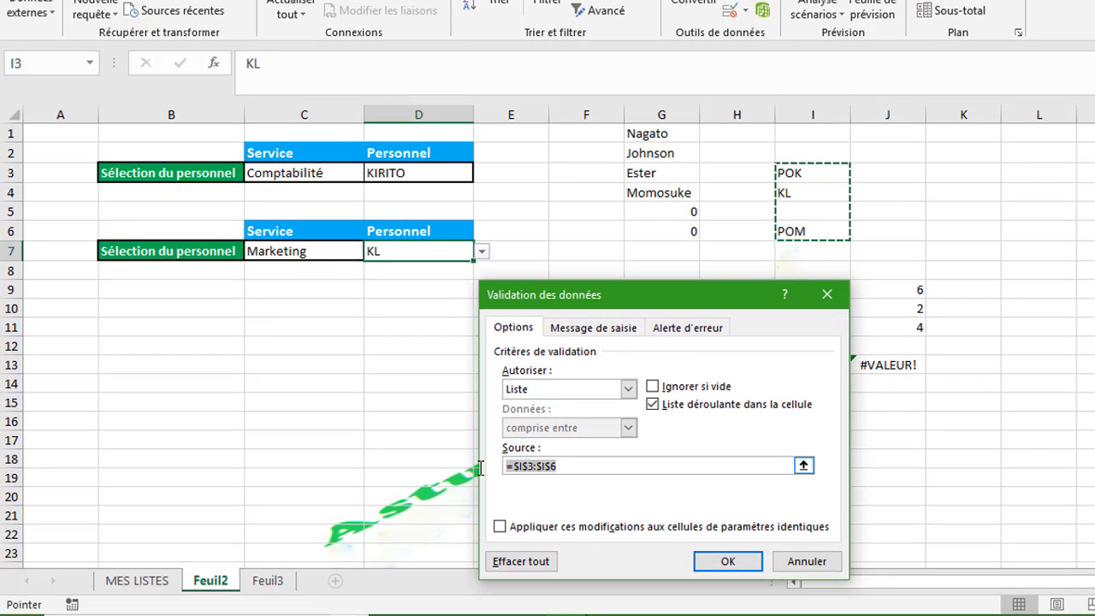
key("ctrl+v")
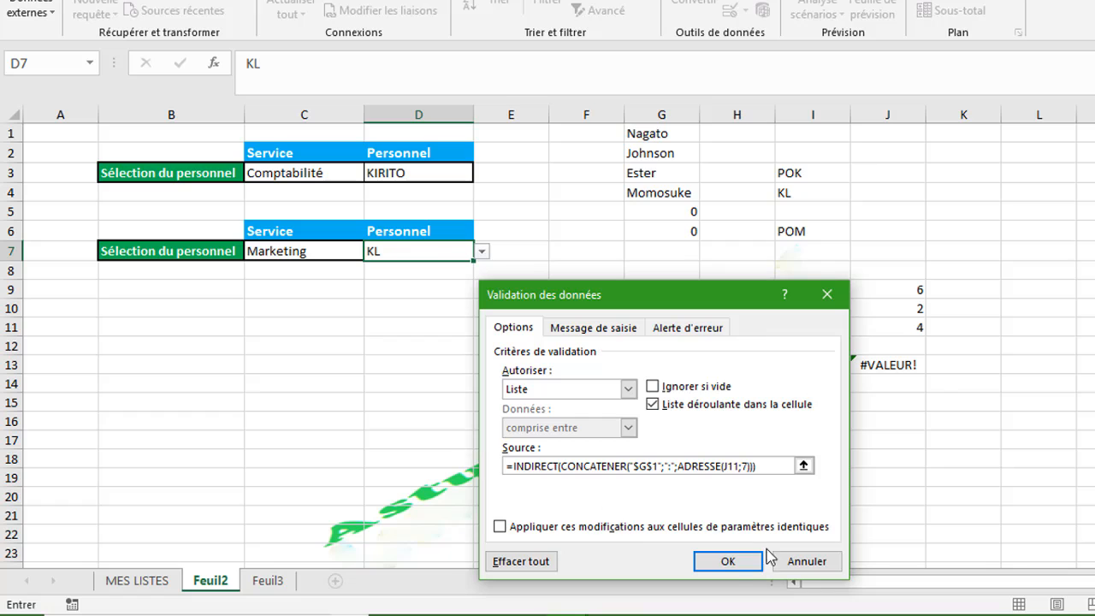
left_click(730, 563)
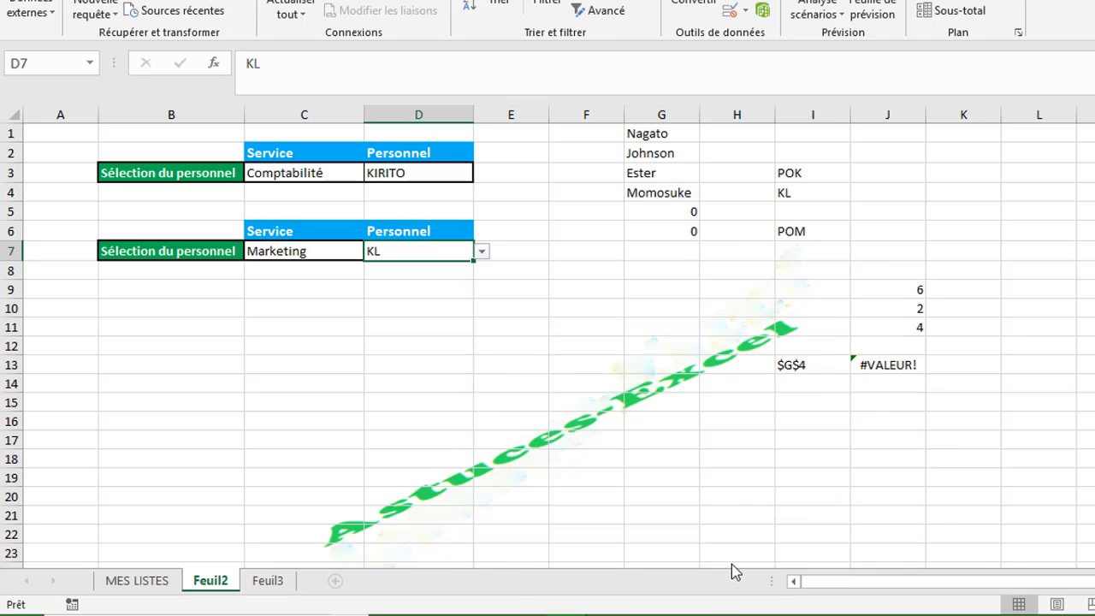
- Choose the last Marketing employee from the Personnel list in D7
left_click(483, 251)
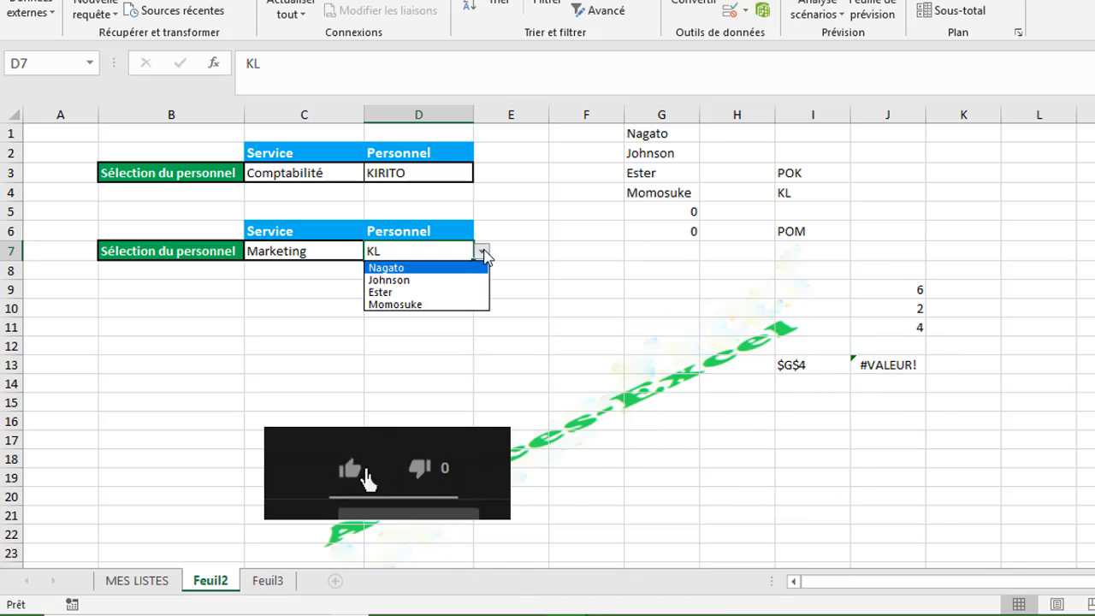
left_click(428, 305)
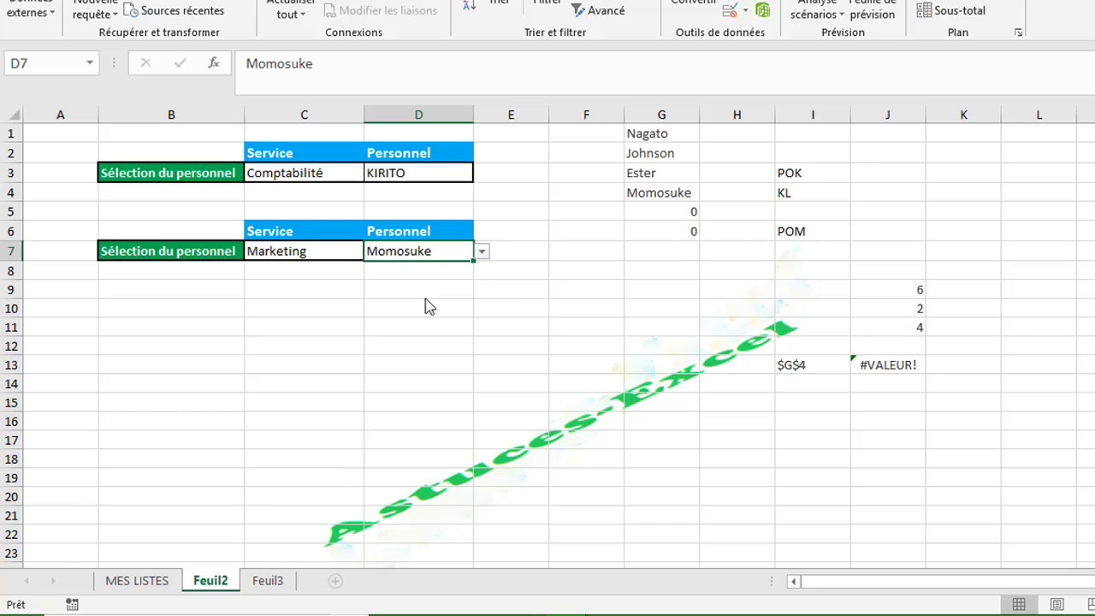
- Switch the service in C7 to Commercial and choose the last employee offered in D7's Personnel list
left_click(355, 254)
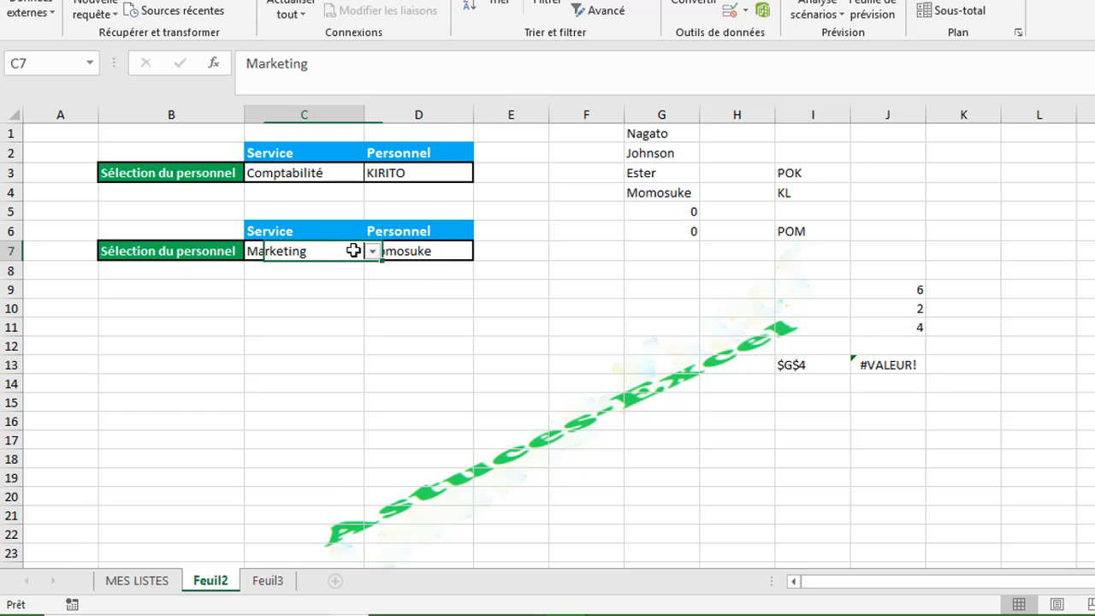
left_click(374, 252)
left_click(341, 266)
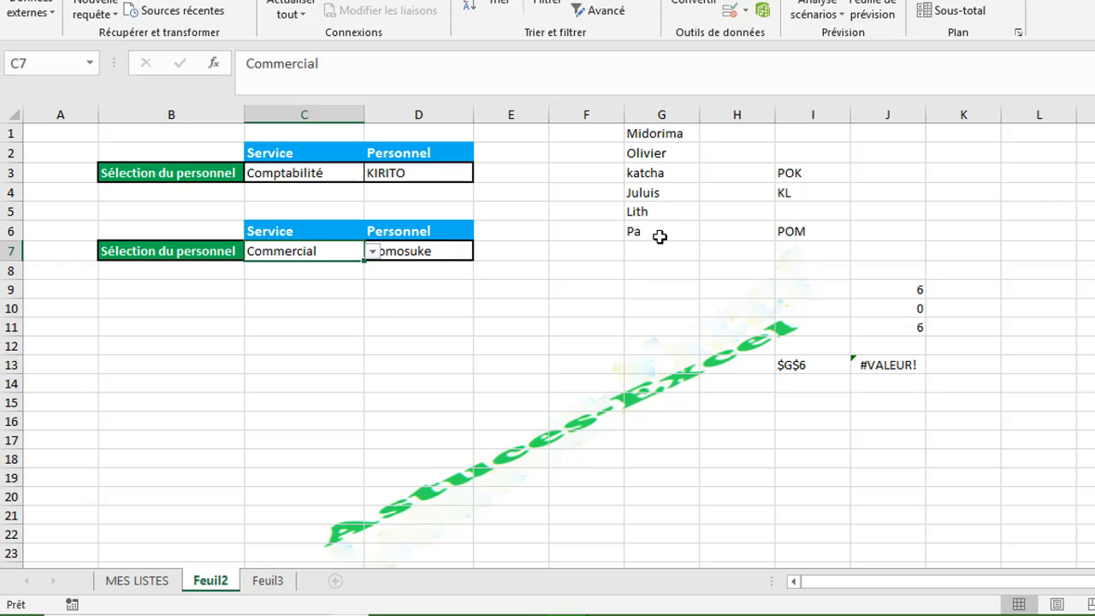
left_click(402, 251)
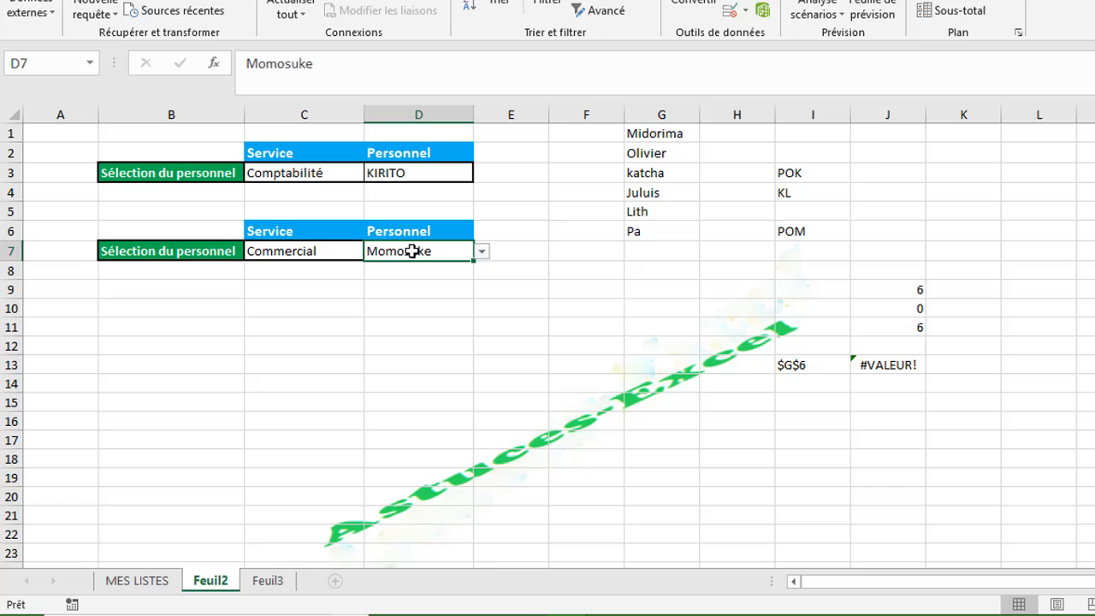
left_click(482, 251)
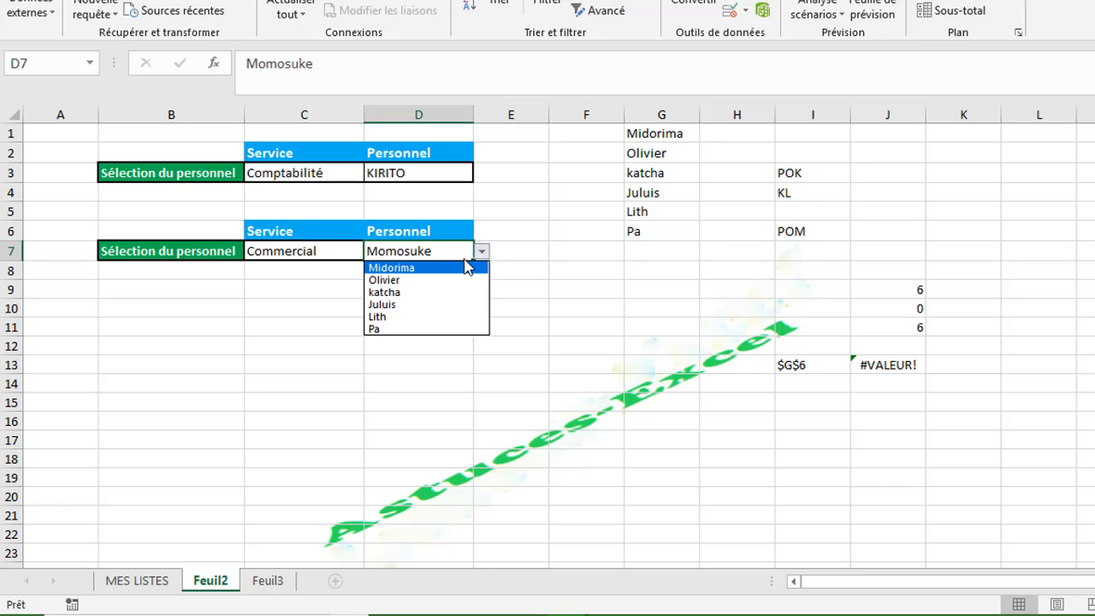
left_click(416, 329)
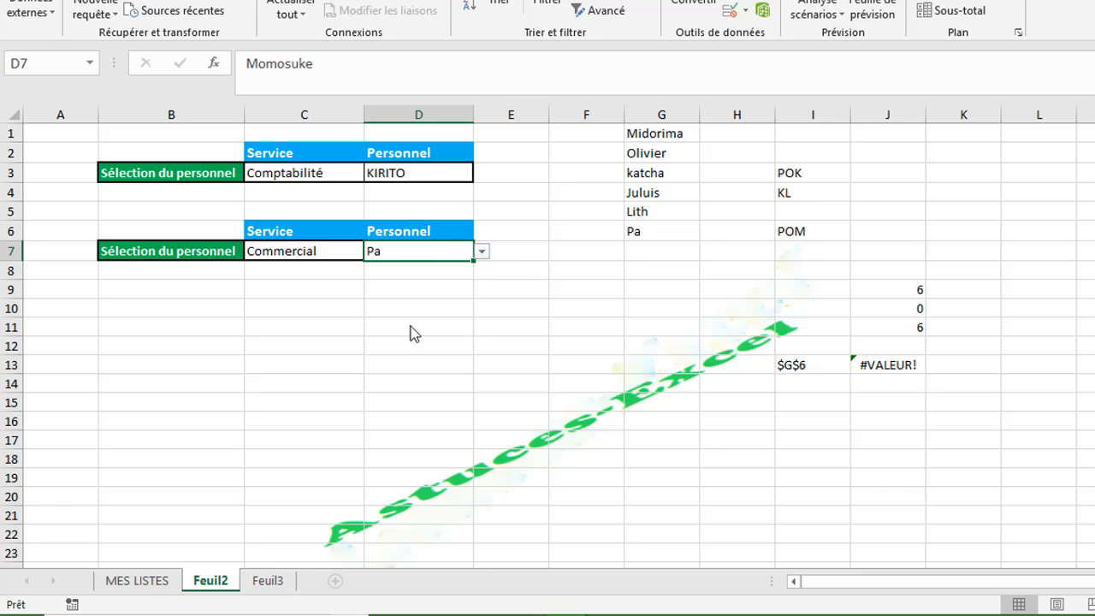
- Set the service in C7 to Marketing and select the Personnel cell D7
left_click(346, 251)
left_click(373, 251)
left_click(319, 306)
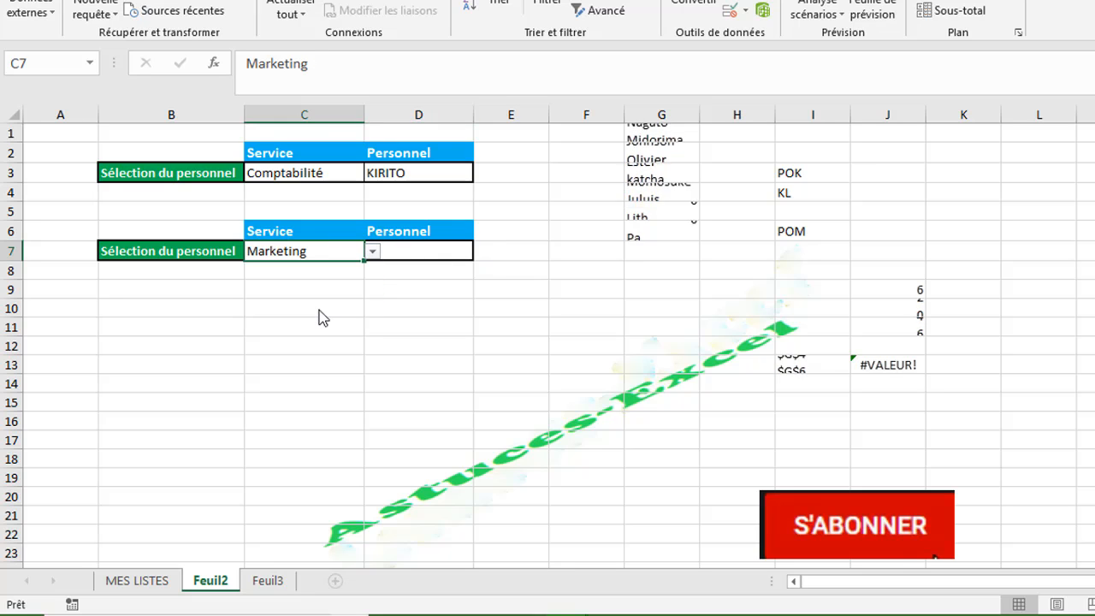
left_click(416, 248)
- Set the service in C7 to Logistique and choose the last employee offered in D7's Personnel list
left_click(357, 254)
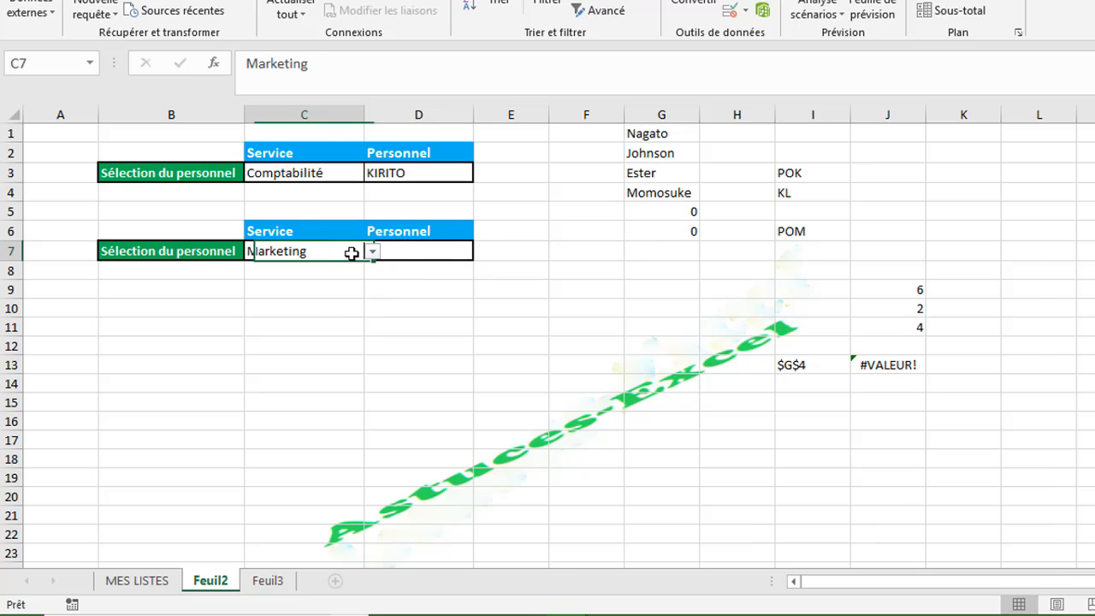
left_click(372, 253)
left_click(367, 317)
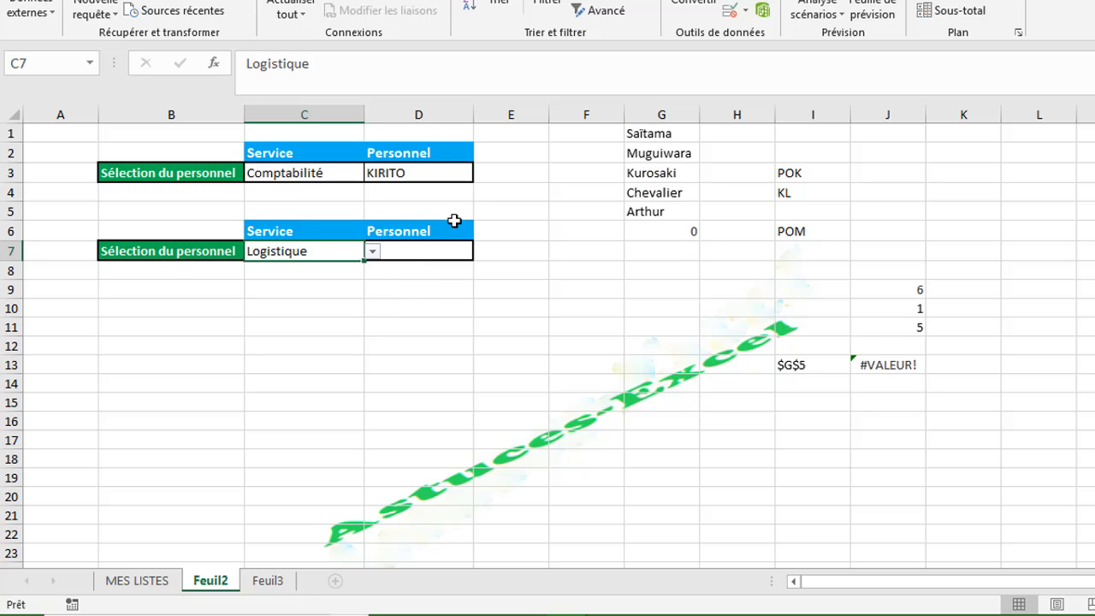
left_click(452, 248)
type("Pa")
left_click(482, 253)
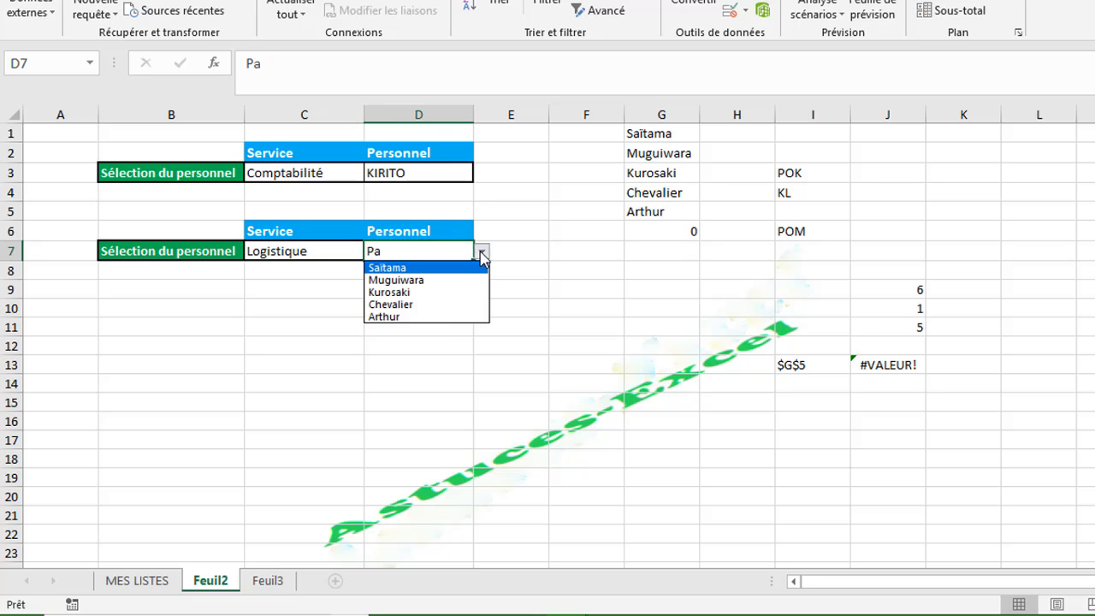
left_click(441, 317)
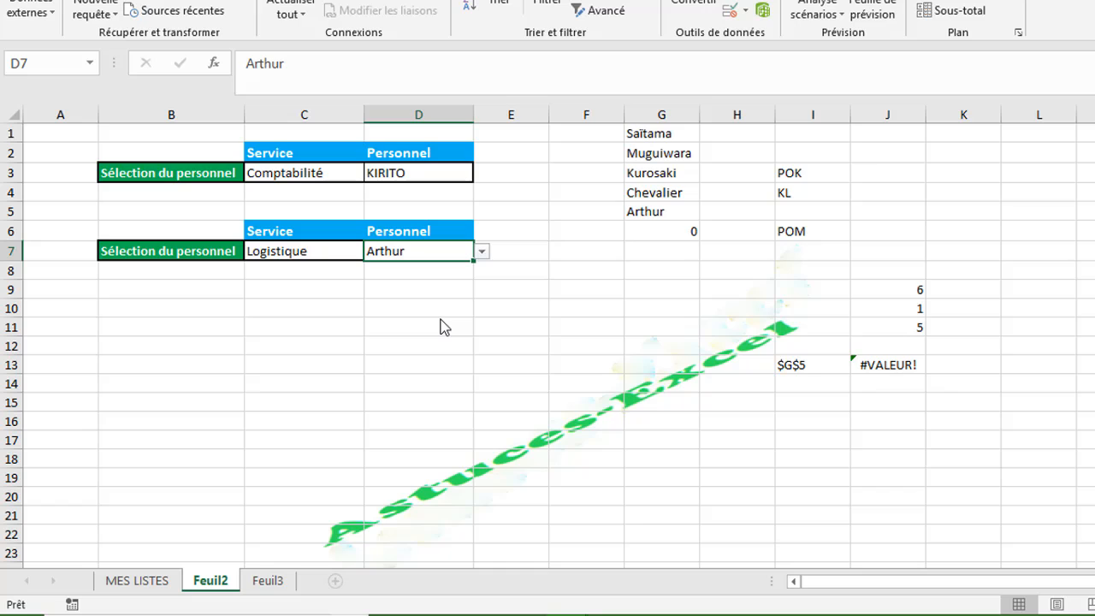